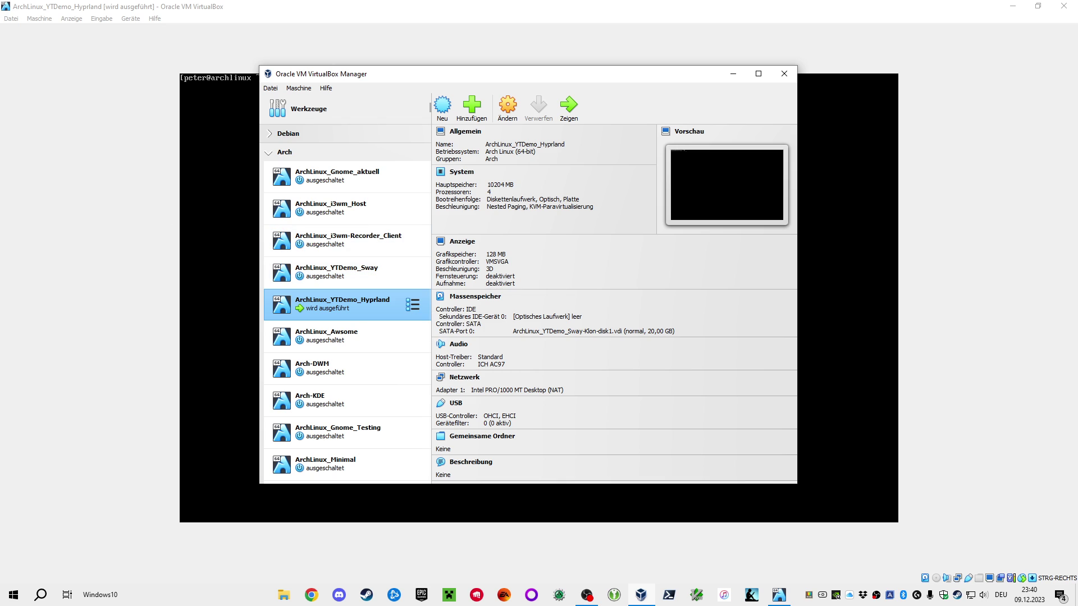
Step: Show the running ArchLinux_YTDemo_Hyprland virtual machine in full screen and list the home directory's contents
{"action": "double_click", "coordinate": [342, 303]}
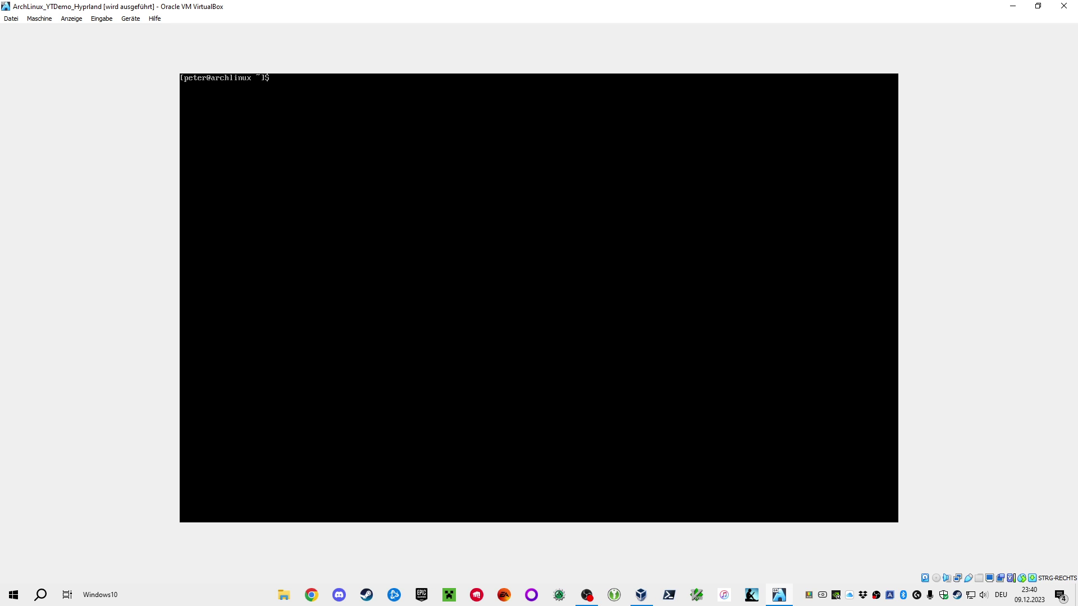
{"action": "key", "text": "Control_R+f"}
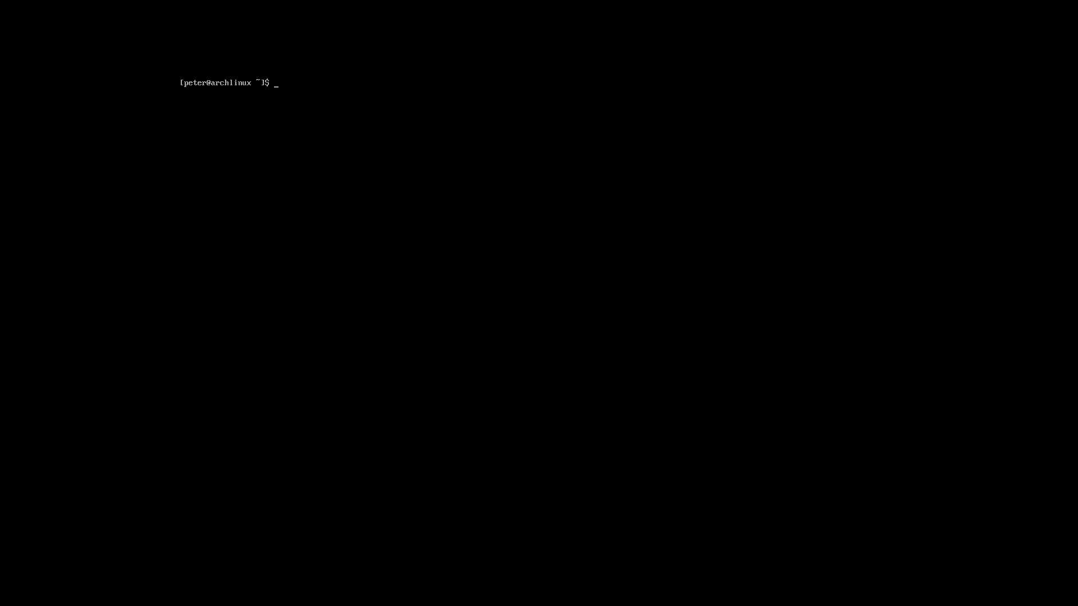
{"action": "type", "text": "ls"}
{"action": "key", "text": "Return"}
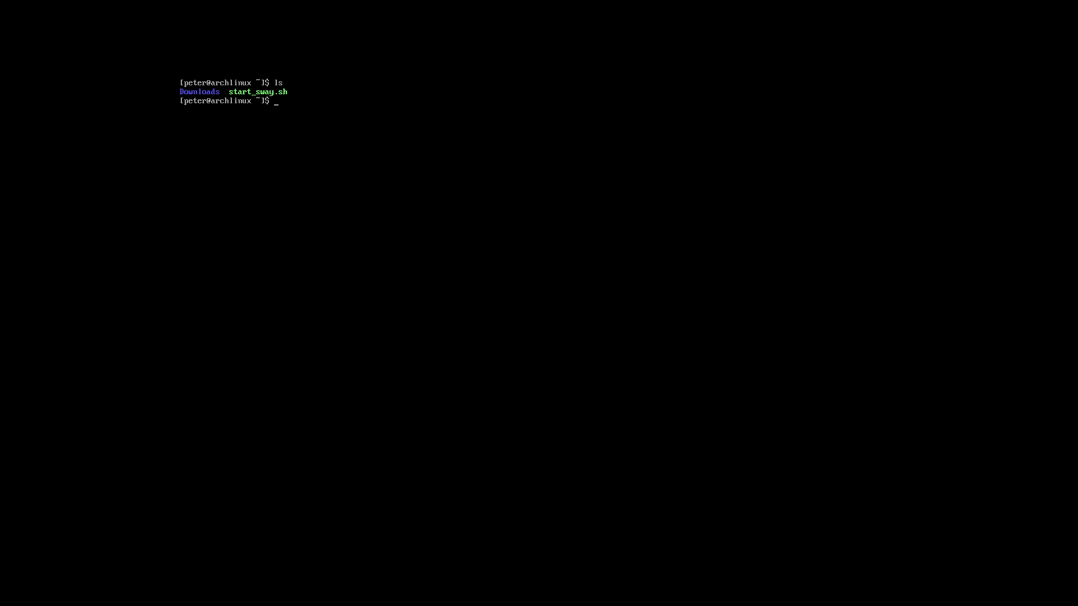
Step: Start the Sway session with startSway, exit it back to the console and clear the terminal
{"action": "type", "text": "startSway"}
{"action": "key", "text": "Return"}
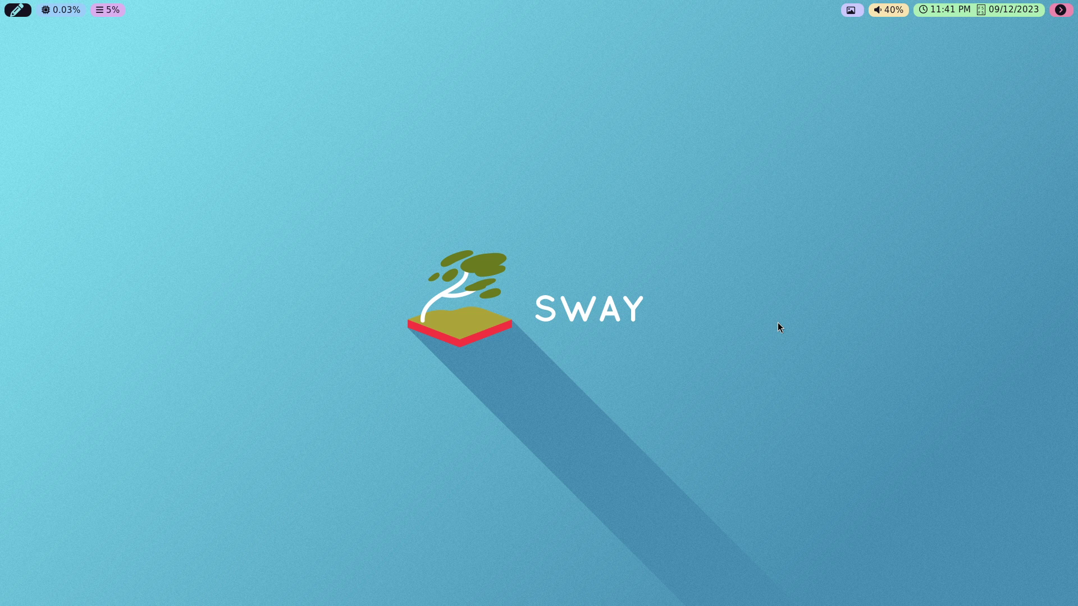
{"action": "key", "text": "super+shift+e"}
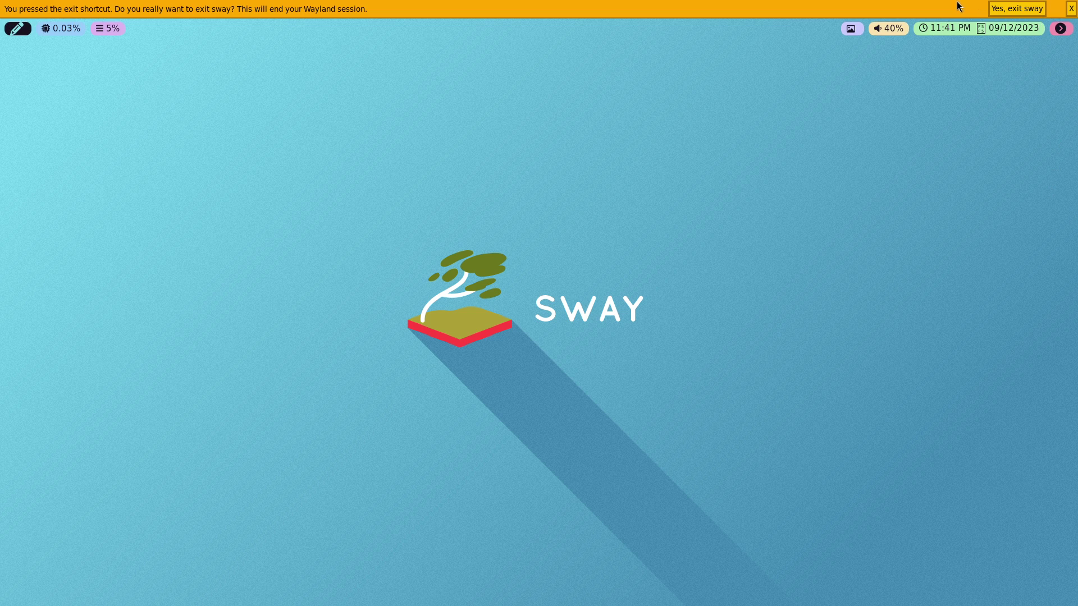
{"action": "left_click", "coordinate": [1023, 7]}
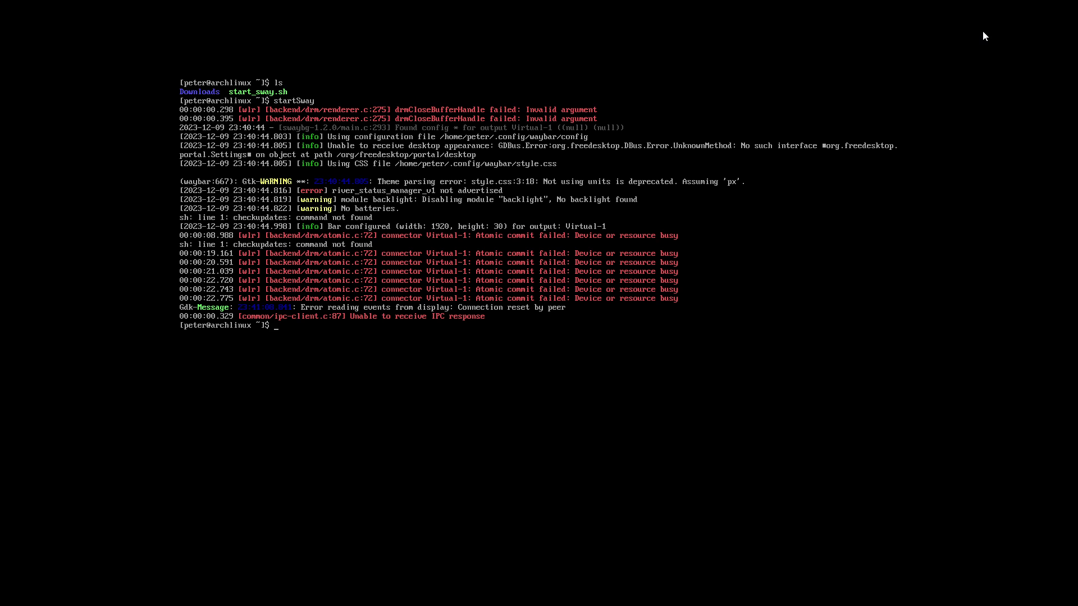
{"action": "type", "text": "clear"}
{"action": "key", "text": "Return"}
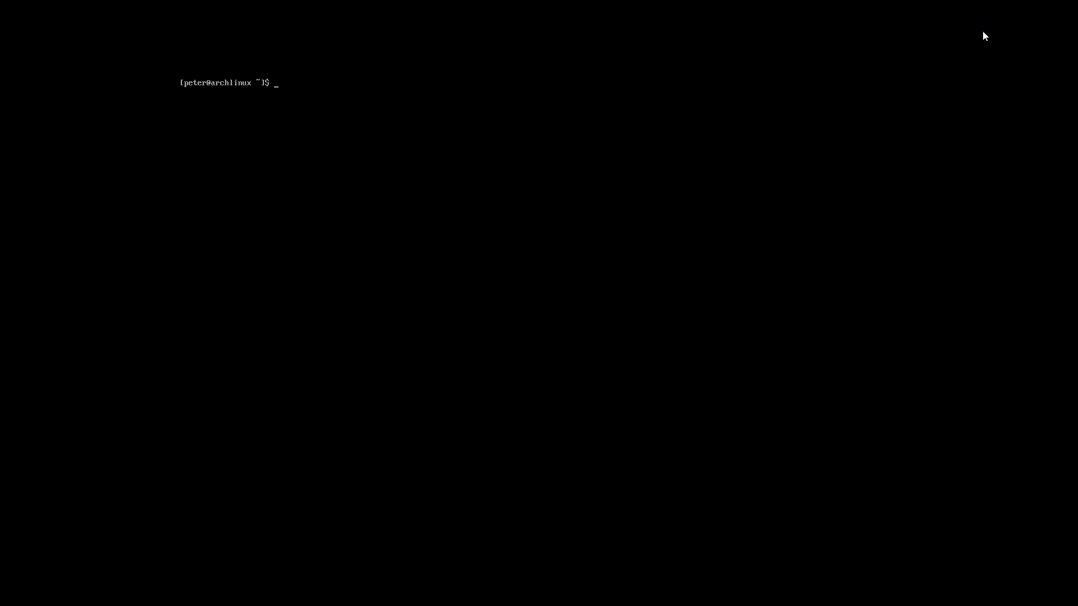
Step: Run a full system upgrade with sudo pacman -Syyu, authenticating with the account password and accepting the installation, and clear the terminal
{"action": "type", "text": "sudom pacma"}
{"action": "key", "text": "BackSpace"}
{"action": "type", "text": "-Syyu"}
{"action": "key", "text": "Return"}
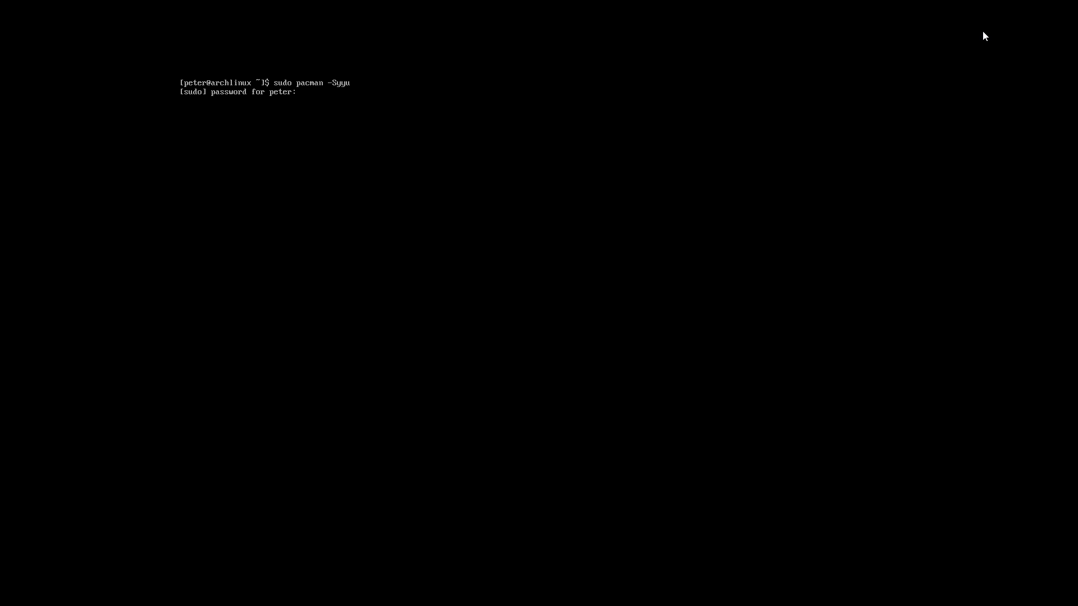
{"action": "key", "text": "Return"}
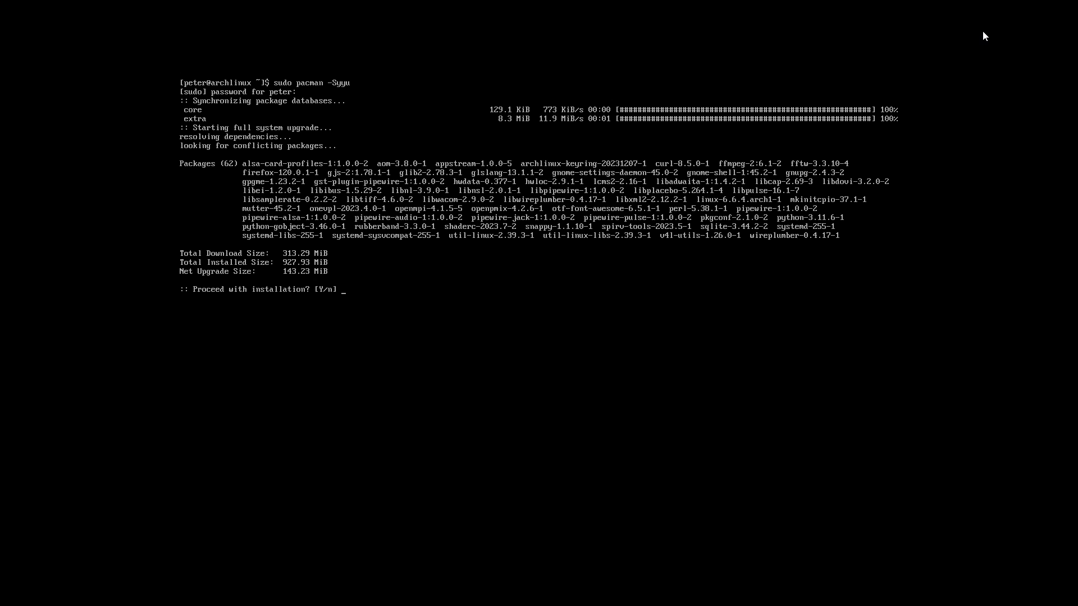
{"action": "key", "text": "Return"}
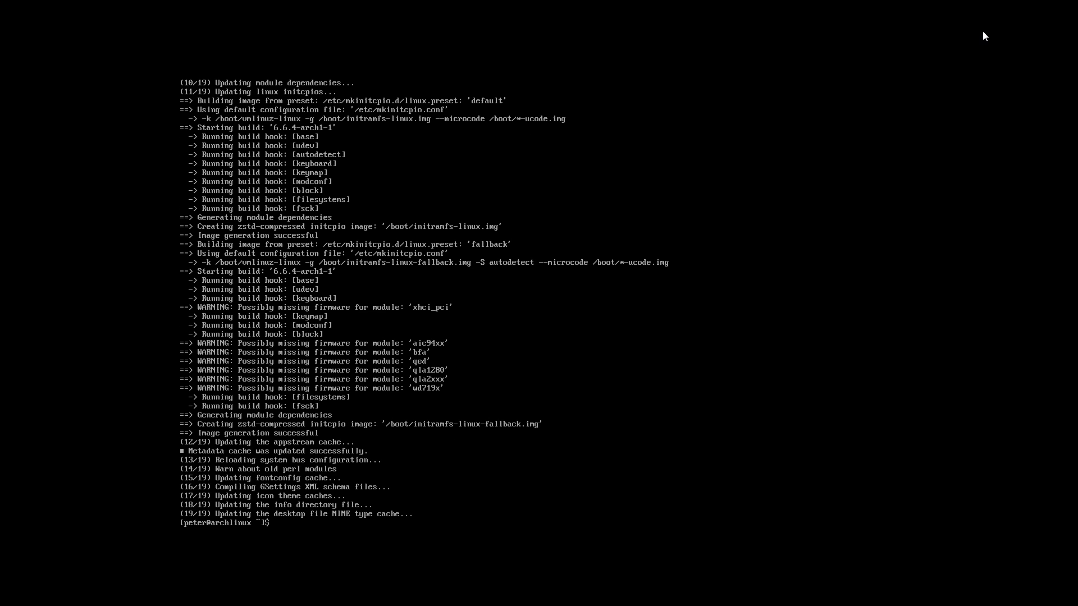
{"action": "type", "text": "clear"}
{"action": "key", "text": "Return"}
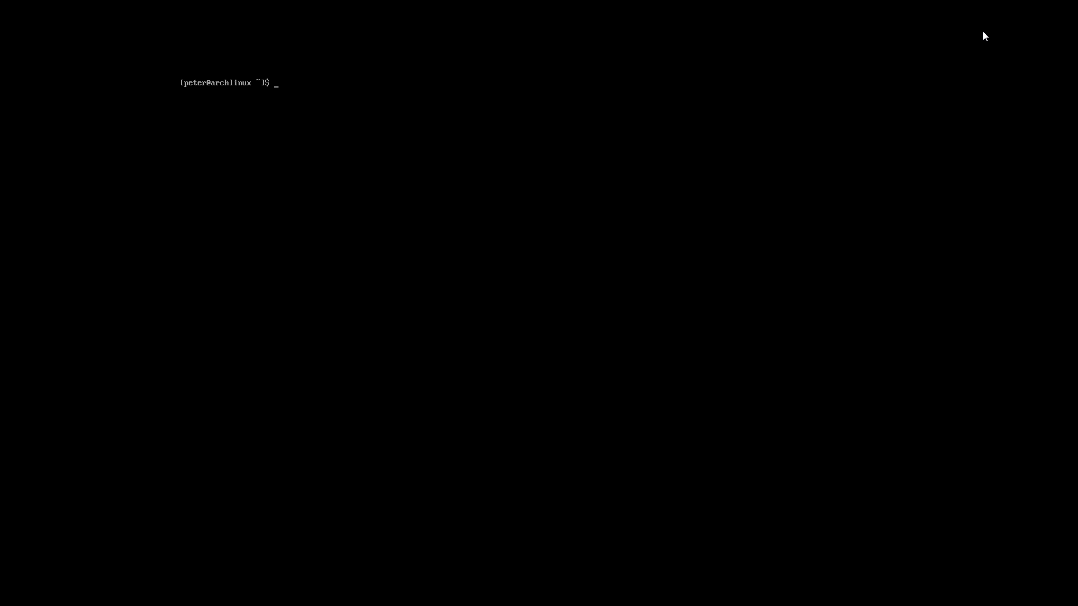
Step: Install hyprland, xdg-desktop-portal-hyprland and dolphin with pacman, accepting the default phonon-qt5-backend provider, and clear the terminal
{"action": "type", "text": "sudo pacman -S hyprland xdg-desktop-"}
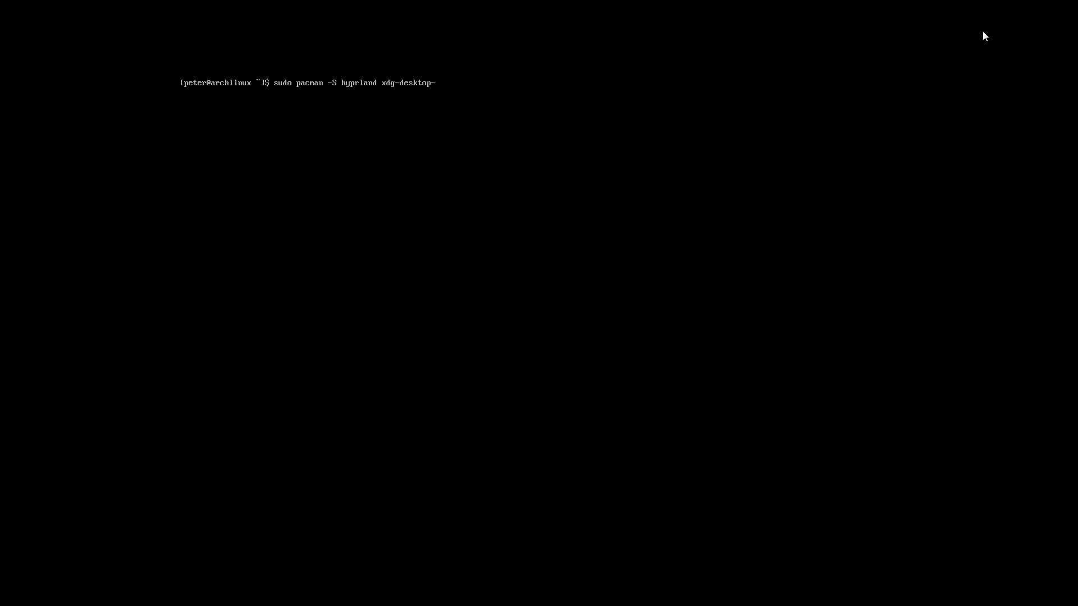
{"action": "type", "text": "portal-hyprland dolphin"}
{"action": "key", "text": "Return"}
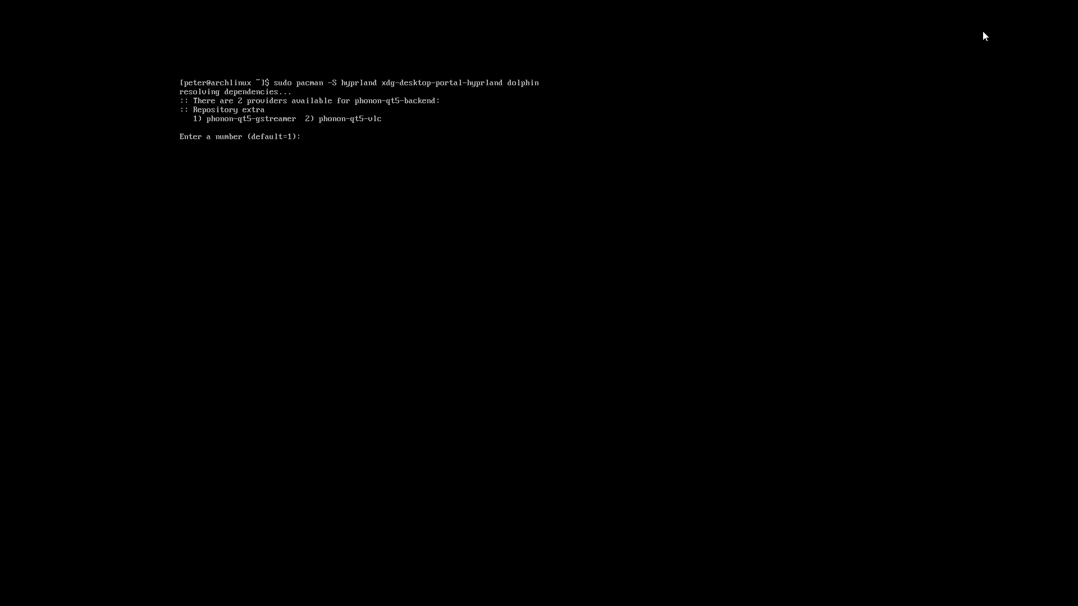
{"action": "key", "text": "Return"}
{"action": "type", "text": "y"}
{"action": "key", "text": "Return"}
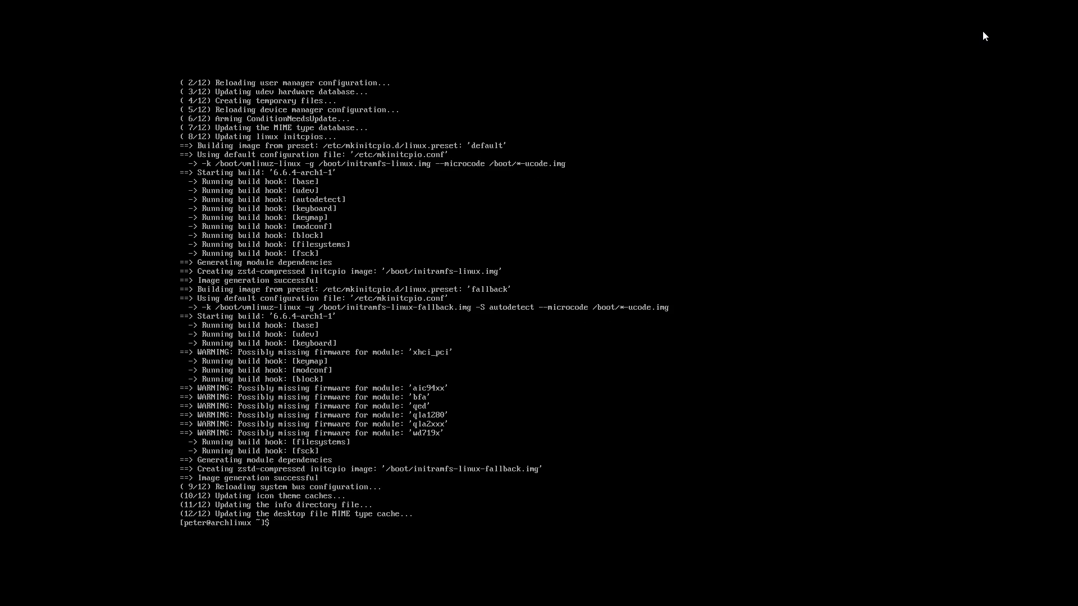
{"action": "type", "text": "clear"}
{"action": "key", "text": "Return"}
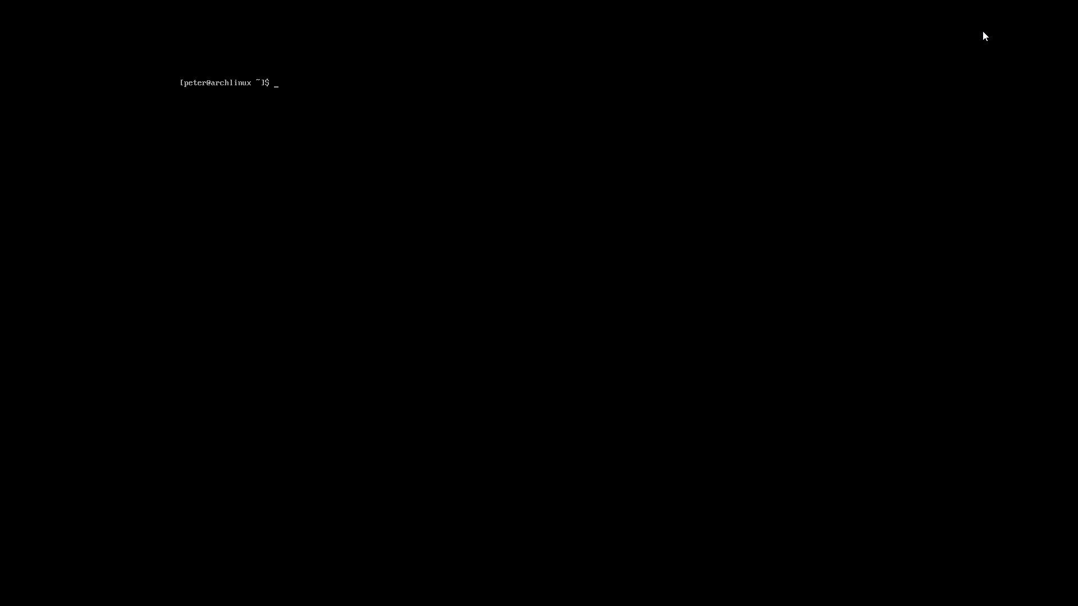
Step: Copy start_sway.sh to start_Hyprland.sh and open the copy in nano
{"action": "type", "text": "cp start_sway.sh start_Hyprland.sh"}
{"action": "key", "text": "Return"}
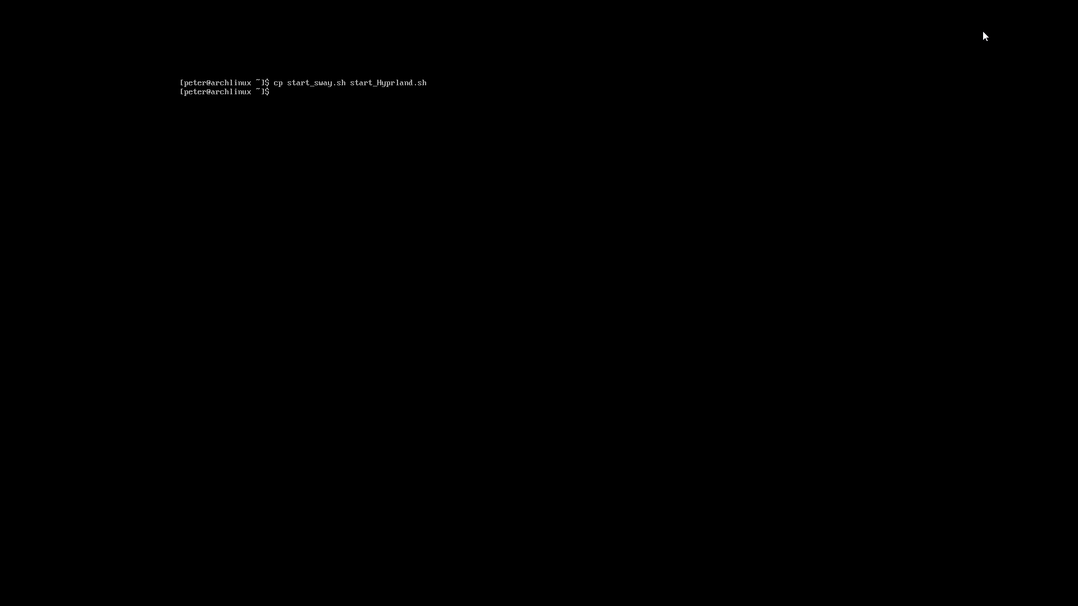
{"action": "type", "text": "nano start_H"}
{"action": "key", "text": "Tab"}
{"action": "key", "text": "Return"}
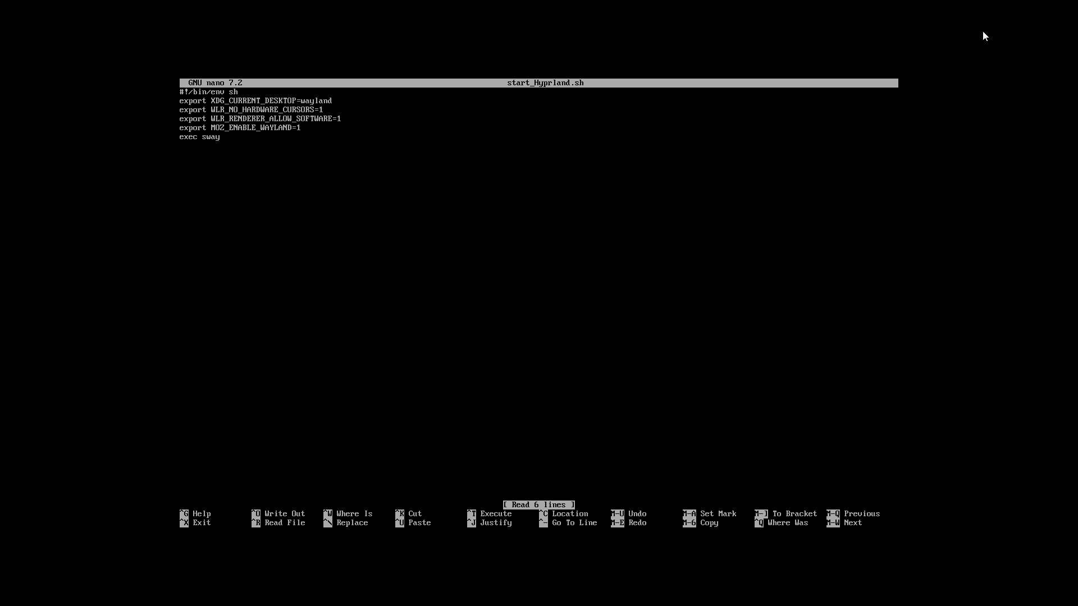
Step: Change the script's last line to exec Hyprland, save start_Hyprland.sh and clear the terminal
{"action": "key", "text": "BackSpace"}
{"action": "key", "text": "BackSpace"}
{"action": "key", "text": "BackSpace"}
{"action": "key", "text": "BackSpace"}
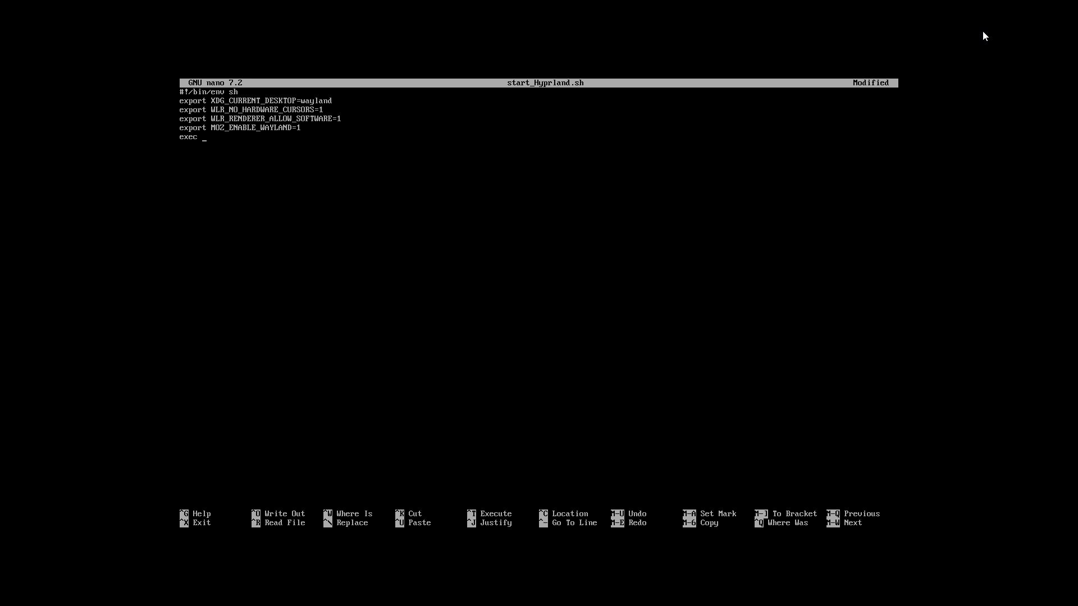
{"action": "type", "text": "Hyprland"}
{"action": "key", "text": "ctrl+x"}
{"action": "key", "text": "y"}
{"action": "key", "text": "Return"}
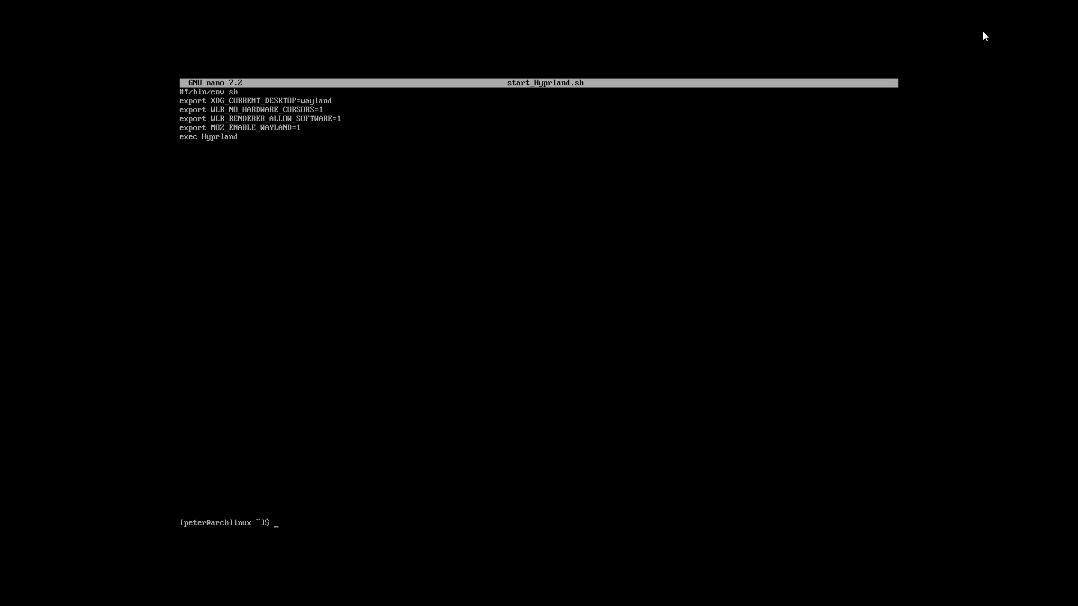
{"action": "type", "text": "clear"}
{"action": "key", "text": "Return"}
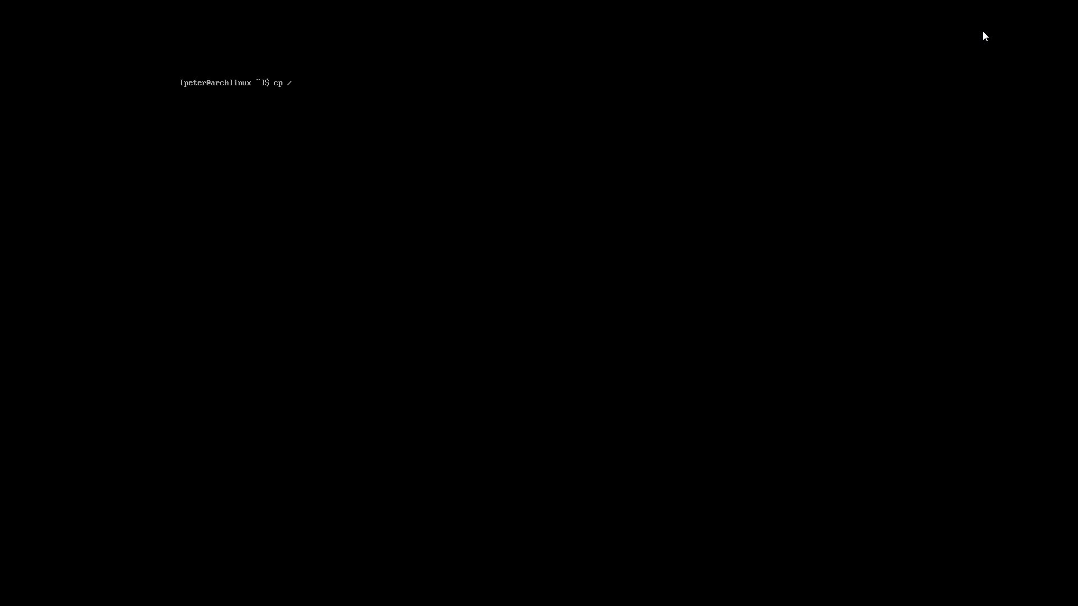
Step: Begin a cp command with /etc/xdg/waybar/ as the source path
{"action": "type", "text": "cp /etc"}
{"action": "type", "text": "/xdg/w"}
{"action": "key", "text": "Tab"}
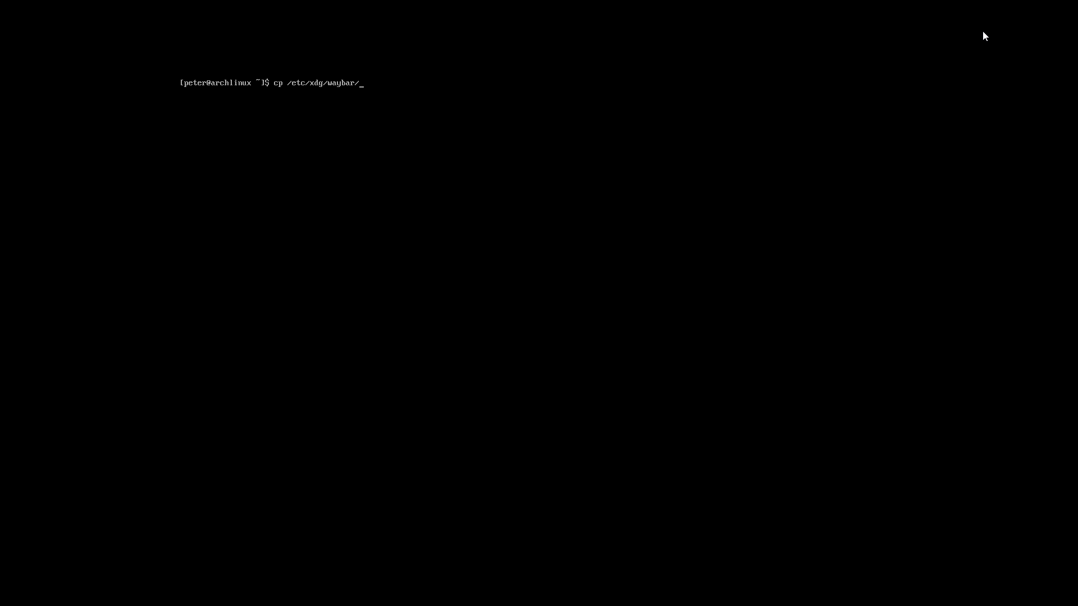
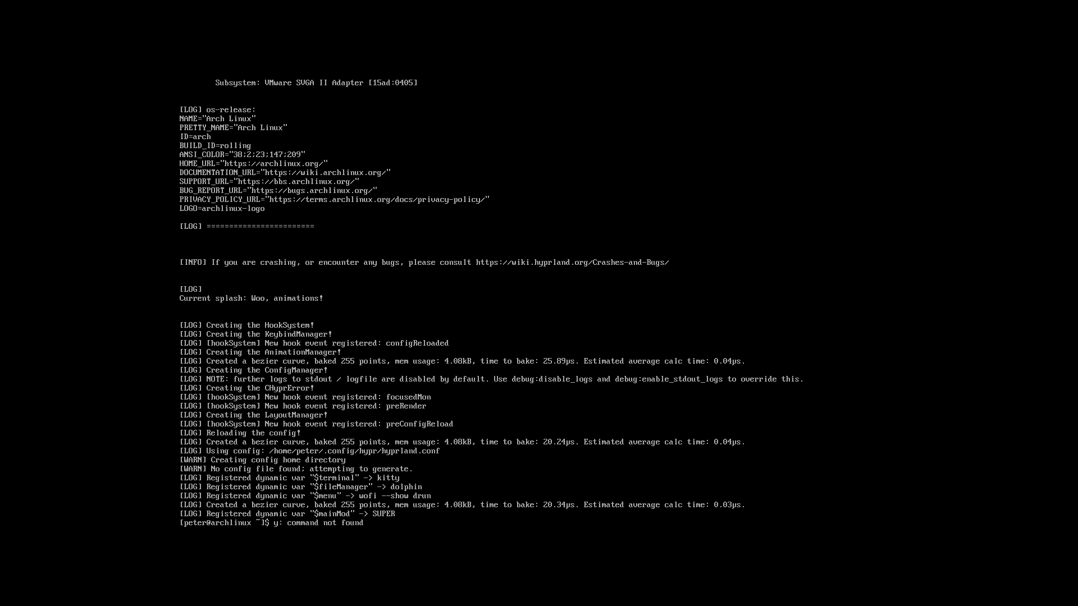
Step: Clear the terminal, open .config/hypr/hyprland.conf in nano and comment out the autogenerated = 1 line
{"action": "type", "text": "clear"}
{"action": "key", "text": "Return"}
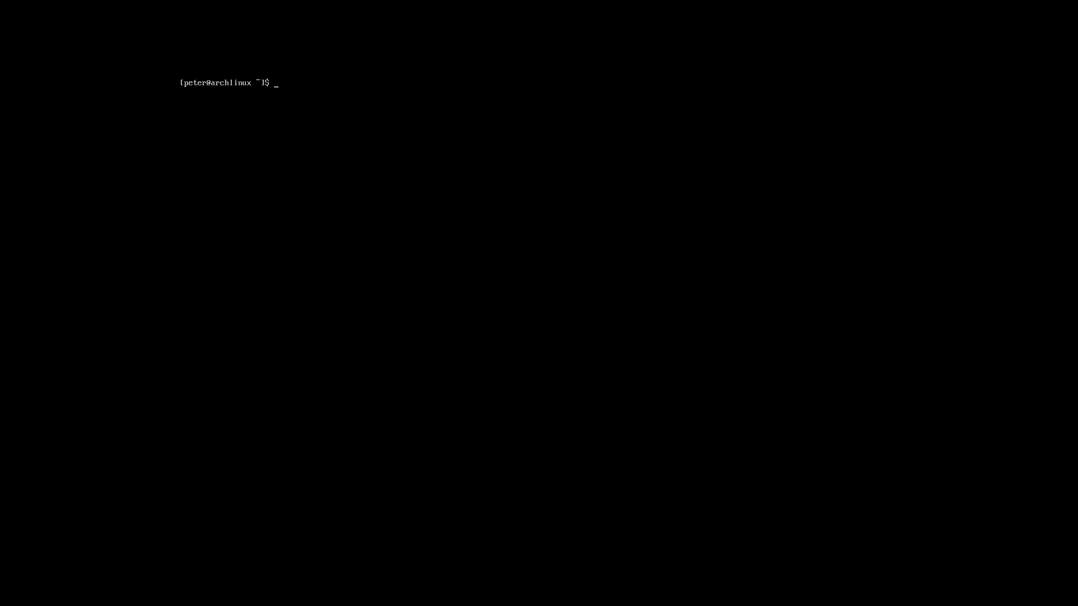
{"action": "type", "text": "nano .conf"}
{"action": "key", "text": "Tab"}
{"action": "type", "text": "h"}
{"action": "key", "text": "Tab"}
{"action": "type", "text": "hypr"}
{"action": "key", "text": "Tab"}
{"action": "key", "text": "Return"}
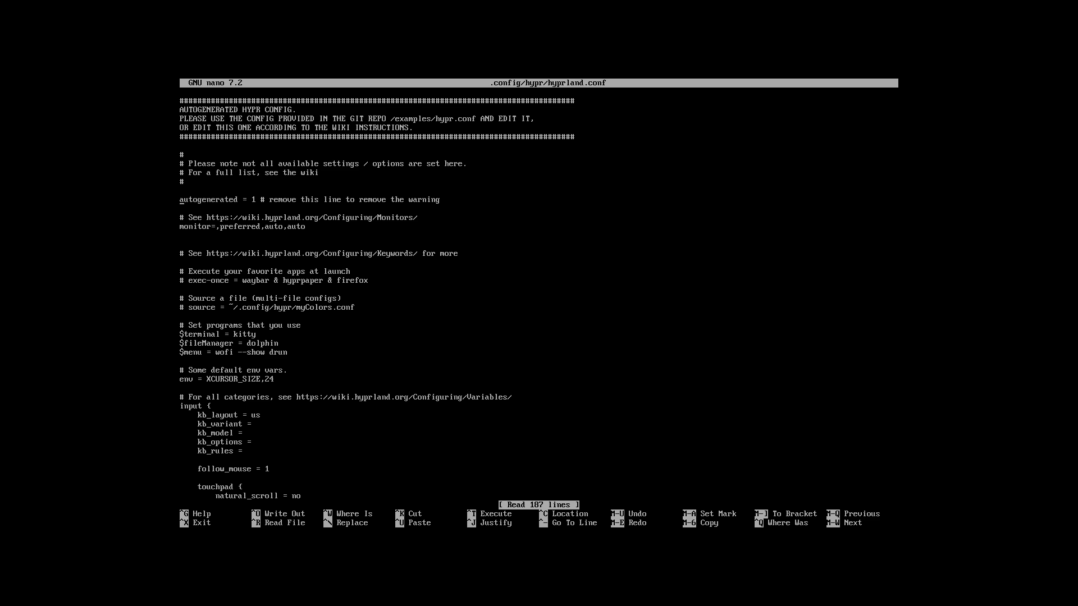
{"action": "type", "text": "#"}
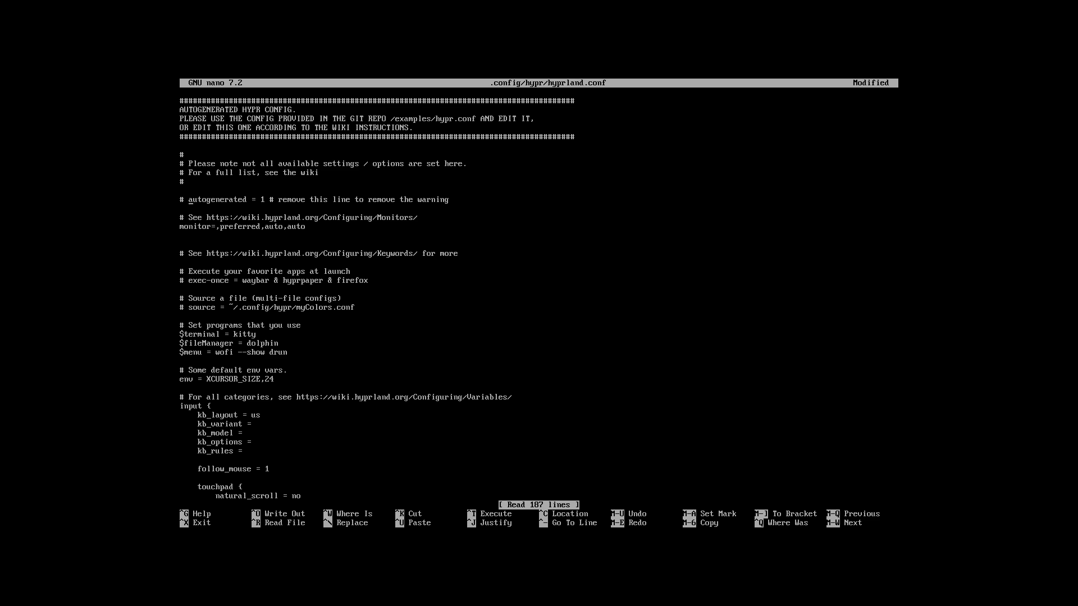
Step: Add exec-once = waybar to the launch section, set $terminal to foot and save hyprland.conf
{"action": "left_click", "coordinate": [181, 271]}
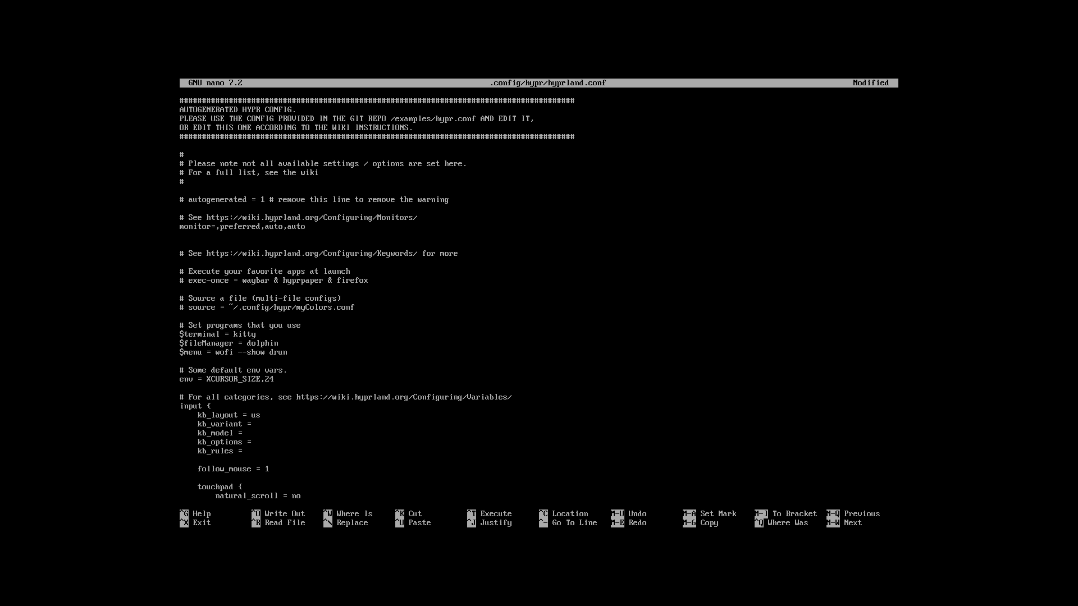
{"action": "key", "text": "Return"}
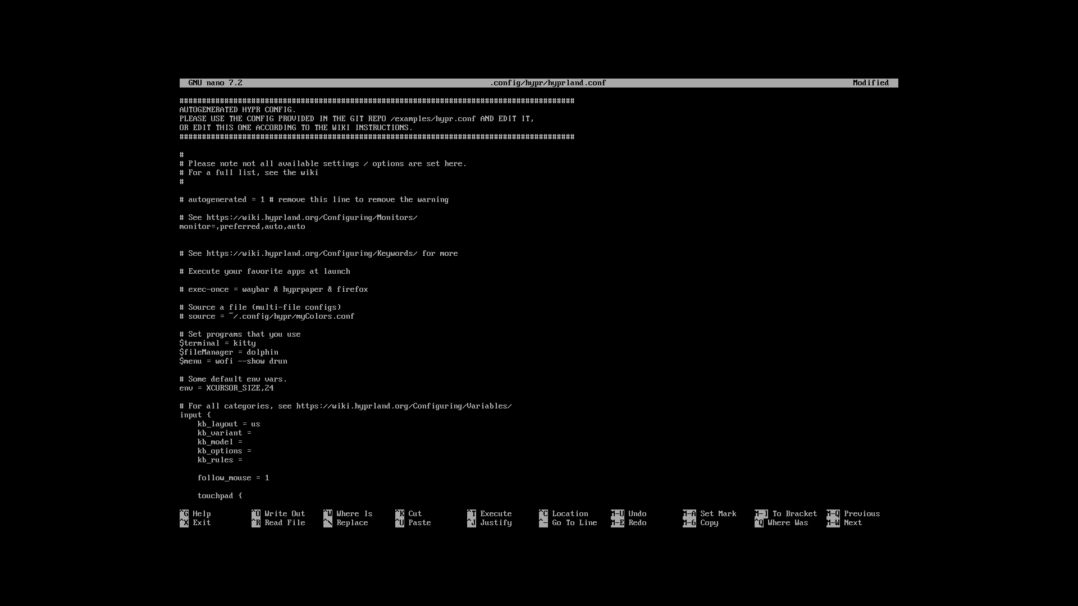
{"action": "type", "text": "exec-once = waybar"}
{"action": "key", "text": "BackSpace"}
{"action": "key", "text": "BackSpace"}
{"action": "key", "text": "BackSpace"}
{"action": "key", "text": "BackSpace"}
{"action": "key", "text": "BackSpace"}
{"action": "type", "text": "foot"}
{"action": "key", "text": "ctrl+x"}
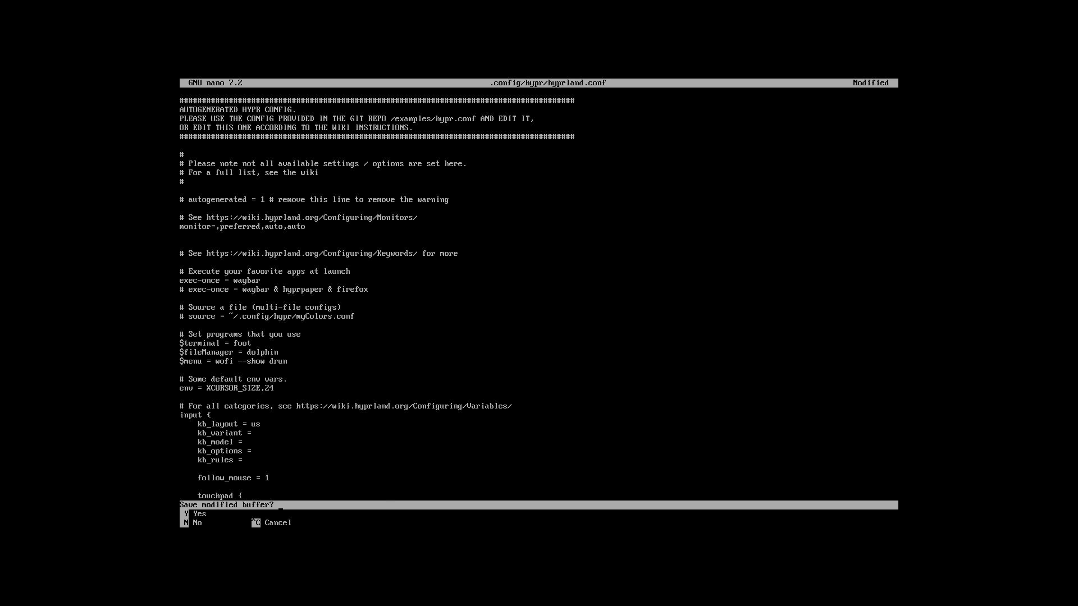
{"action": "key", "text": "y"}
{"action": "key", "text": "Return"}
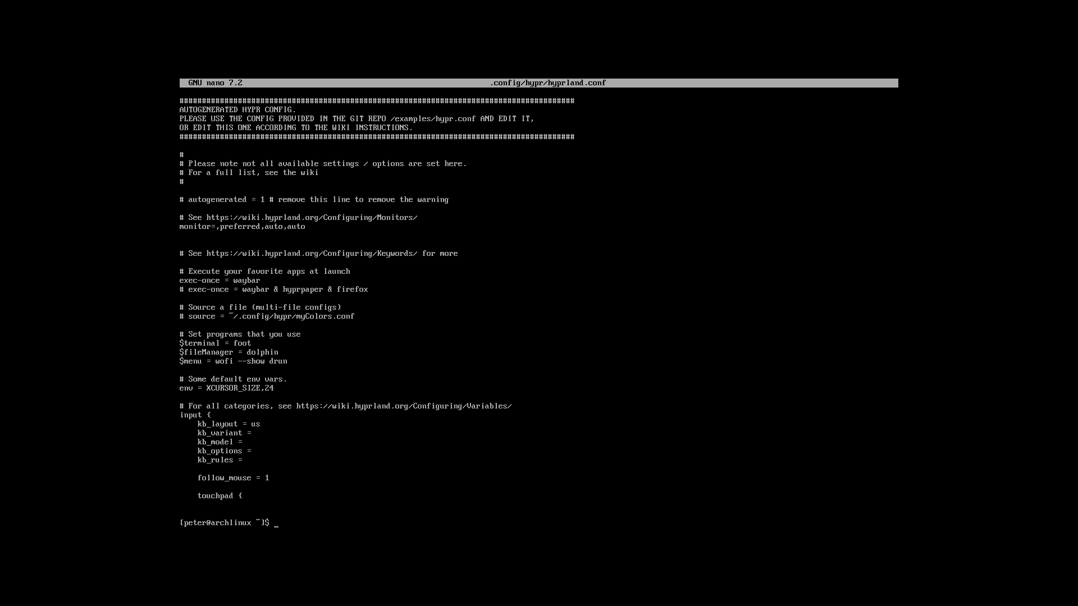
Step: Launch Hyprland from the console with the edited configuration
{"action": "key", "text": "Up"}
{"action": "key", "text": "Up"}
{"action": "key", "text": "Return"}
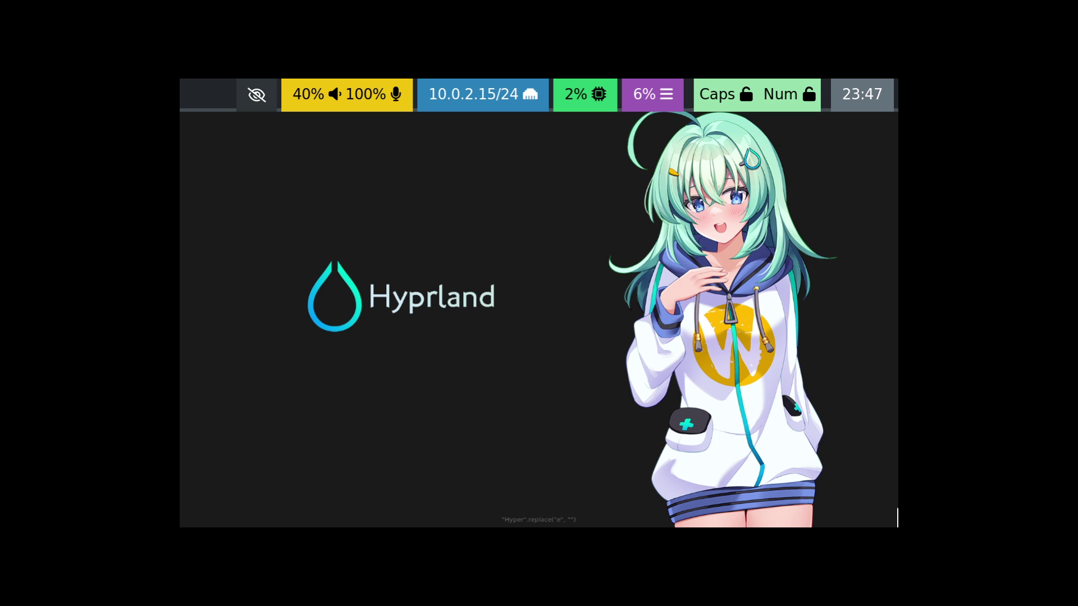
Step: Open a terminal window in Hyprland and enlarge its text by three steps
{"action": "key", "text": "super+q"}
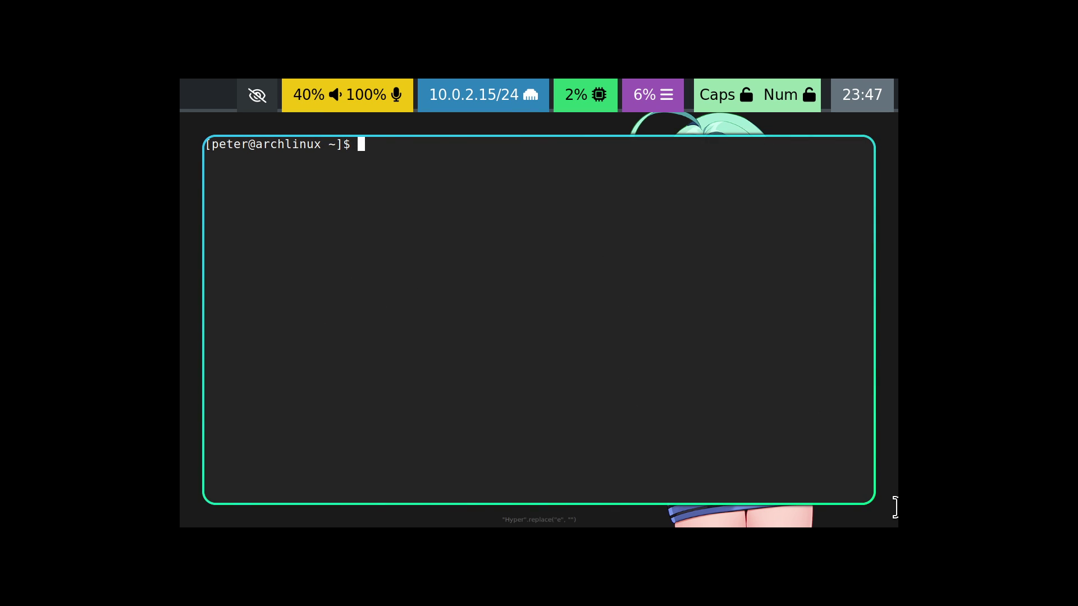
{"action": "key", "text": "ctrl+shift+equal"}
{"action": "key", "text": "ctrl+shift+equal"}
{"action": "key", "text": "ctrl+shift+equal"}
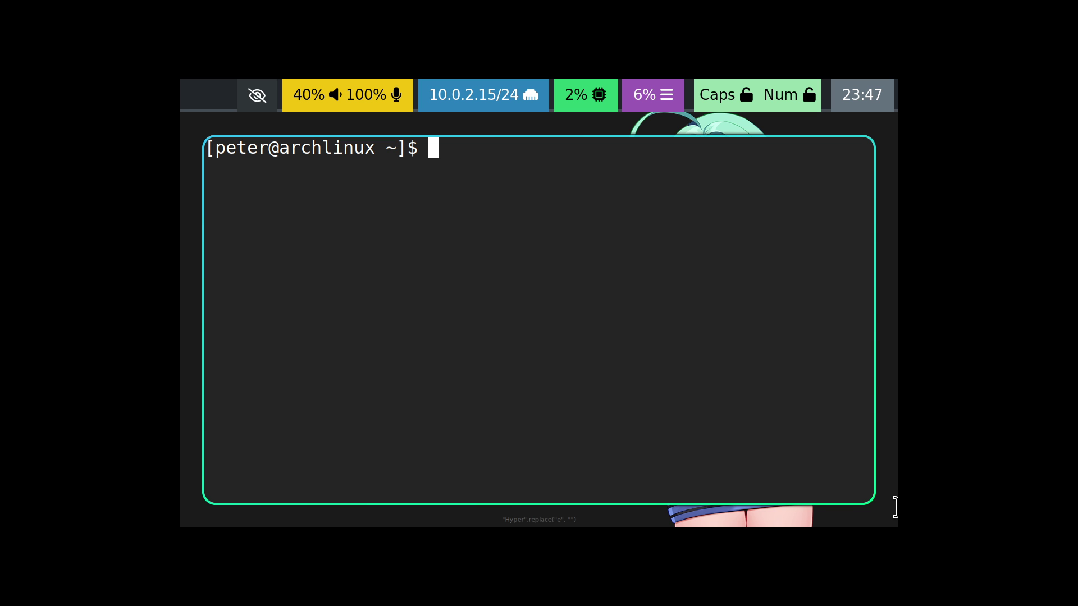
Step: Open .config/hypr/hyprland.conf in nano
{"action": "type", "text": "nano .config/sway/config"}
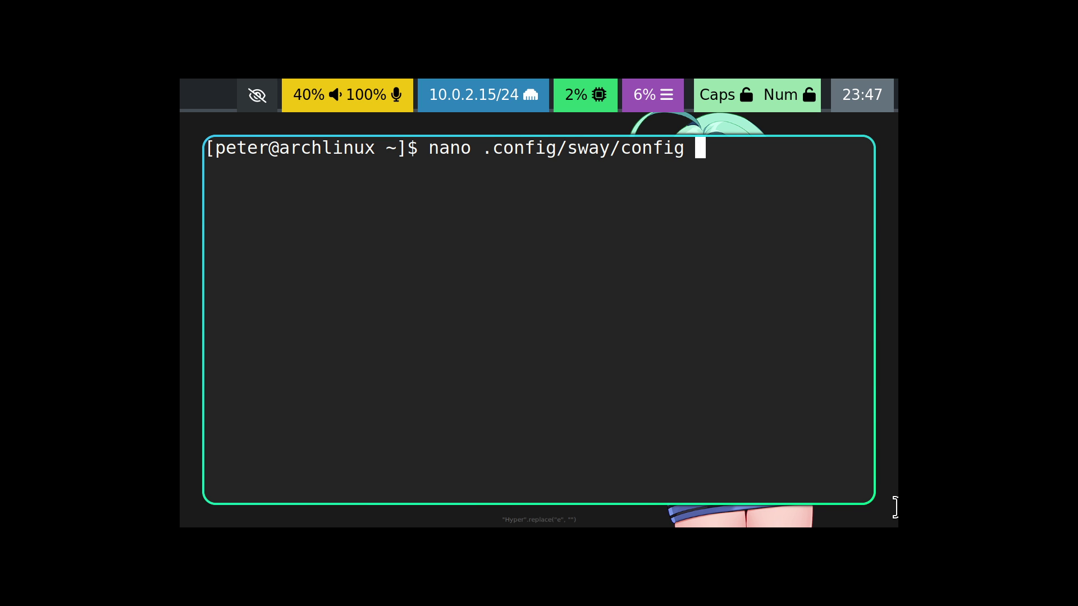
{"action": "key", "text": "Up"}
{"action": "key", "text": "Down"}
{"action": "key", "text": "BackSpace"}
{"action": "key", "text": "BackSpace"}
{"action": "key", "text": "BackSpace"}
{"action": "key", "text": "BackSpace"}
{"action": "key", "text": "BackSpace"}
{"action": "key", "text": "BackSpace"}
{"action": "key", "text": "BackSpace"}
{"action": "key", "text": "BackSpace"}
{"action": "key", "text": "BackSpace"}
{"action": "key", "text": "BackSpace"}
{"action": "key", "text": "BackSpace"}
{"action": "key", "text": "BackSpace"}
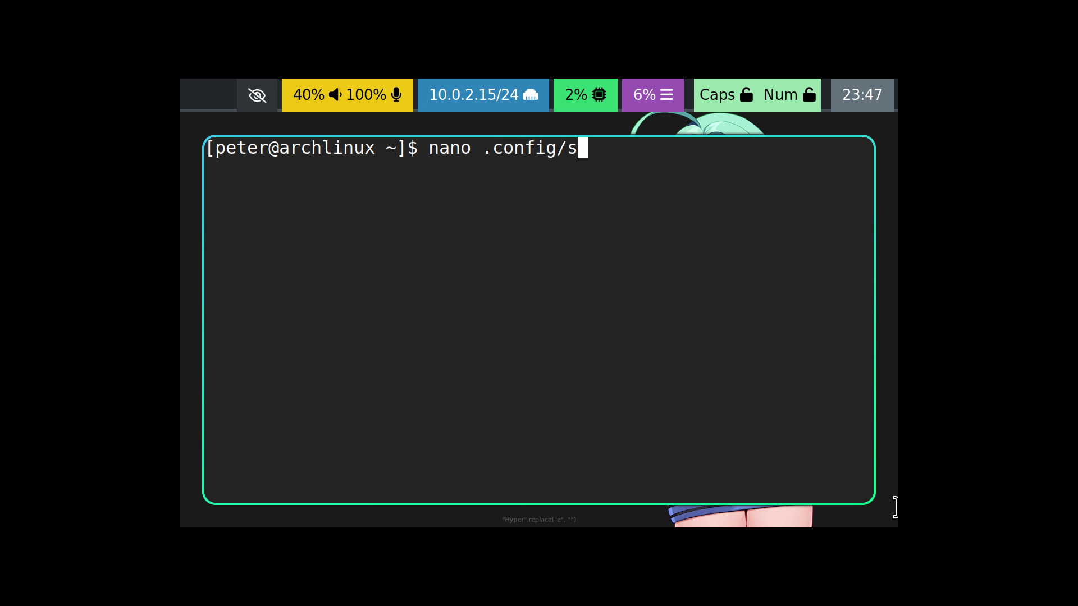
{"action": "type", "text": "hz"}
{"action": "key", "text": "BackSpace"}
{"action": "type", "text": "ypr/"}
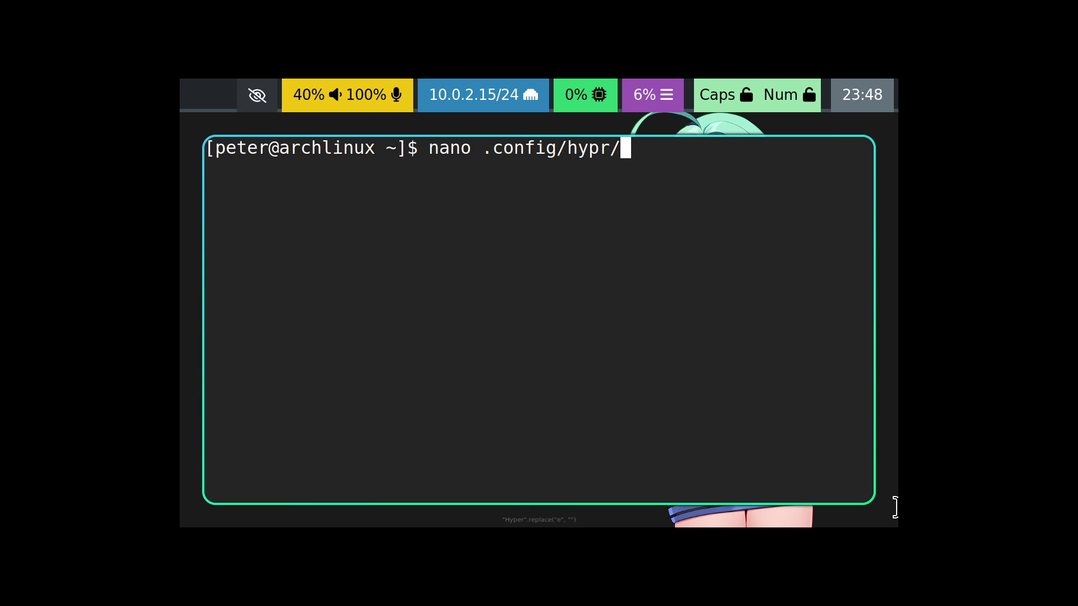
{"action": "type", "text": "hyp"}
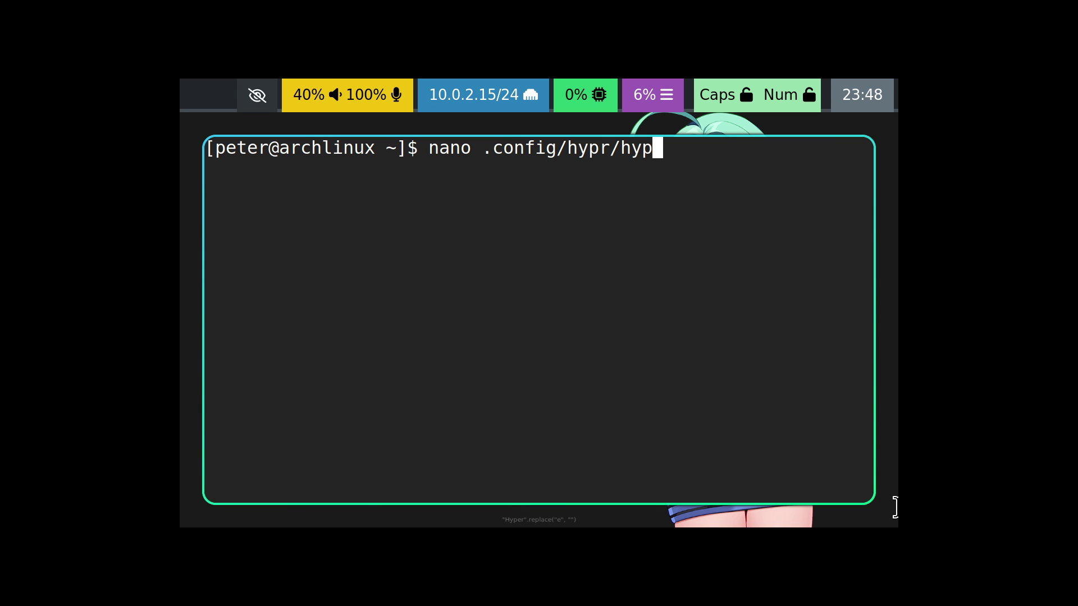
{"action": "key", "text": "Tab"}
{"action": "key", "text": "Return"}
Step: Set kb_layout to de in the input section of hyprland.conf
{"action": "key", "text": "Down"}
{"action": "key", "text": "Down"}
{"action": "key", "text": "Down"}
{"action": "key", "text": "Down"}
{"action": "key", "text": "Down"}
{"action": "key", "text": "Down"}
{"action": "key", "text": "Down"}
{"action": "key", "text": "Down"}
{"action": "key", "text": "Down"}
{"action": "key", "text": "Down"}
{"action": "key", "text": "Down"}
{"action": "key", "text": "Down"}
{"action": "key", "text": "Down"}
{"action": "key", "text": "Down"}
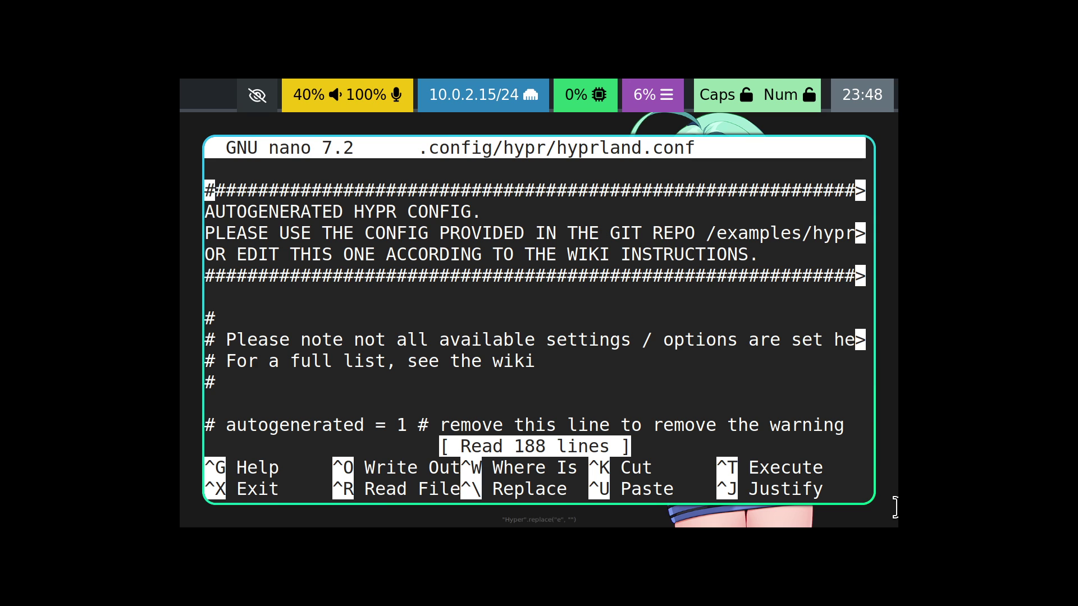
{"action": "key", "text": "Down"}
{"action": "key", "text": "Down"}
{"action": "key", "text": "Down"}
{"action": "key", "text": "Down"}
{"action": "key", "text": "Down"}
{"action": "key", "text": "Down"}
{"action": "key", "text": "Down"}
{"action": "key", "text": "Down"}
{"action": "key", "text": "Down"}
{"action": "key", "text": "Down"}
{"action": "key", "text": "Down"}
{"action": "key", "text": "Down"}
{"action": "key", "text": "Down"}
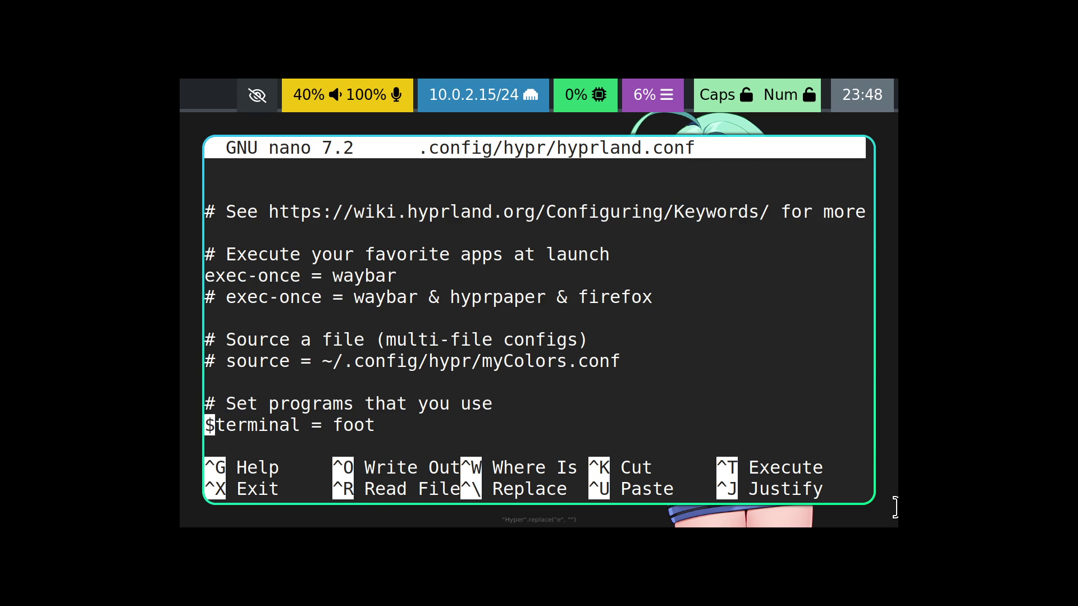
{"action": "key", "text": "Down"}
{"action": "key", "text": "Down"}
{"action": "key", "text": "Down"}
{"action": "key", "text": "Down"}
{"action": "key", "text": "Down"}
{"action": "key", "text": "Down"}
{"action": "key", "text": "Down"}
{"action": "key", "text": "Down"}
{"action": "key", "text": "Down"}
{"action": "key", "text": "Down"}
{"action": "key", "text": "Down"}
{"action": "key", "text": "Down"}
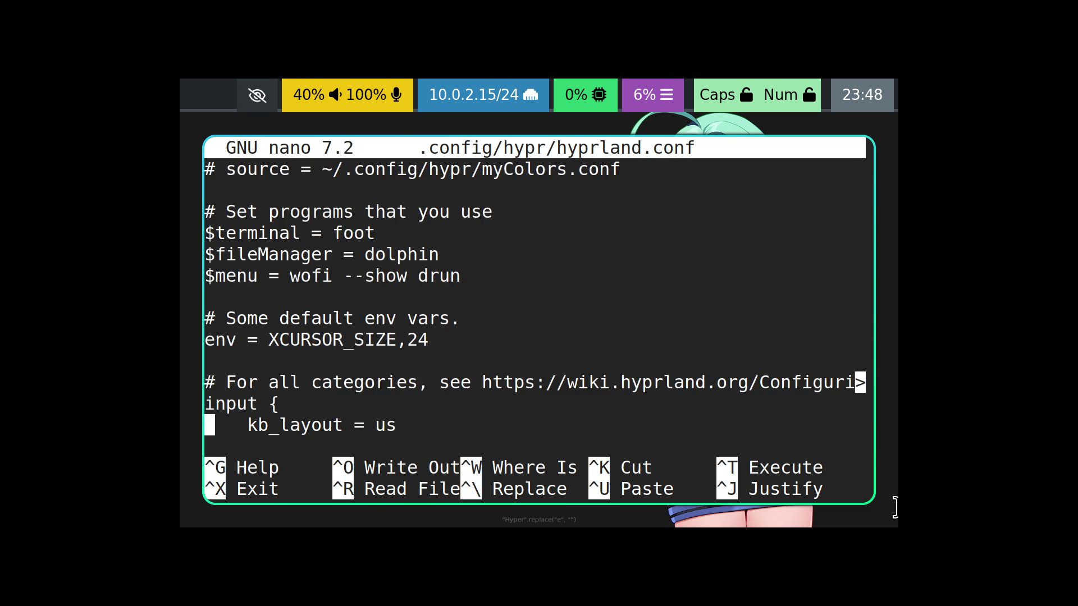
{"action": "key", "text": "Up"}
{"action": "key", "text": "Up"}
{"action": "key", "text": "Up"}
{"action": "key", "text": "Right"}
{"action": "key", "text": "Right"}
{"action": "key", "text": "Right"}
{"action": "key", "text": "Right"}
{"action": "key", "text": "Right"}
{"action": "key", "text": "Right"}
{"action": "key", "text": "Right"}
{"action": "key", "text": "Right"}
{"action": "key", "text": "Right"}
{"action": "key", "text": "Right"}
{"action": "key", "text": "Right"}
{"action": "key", "text": "Right"}
{"action": "key", "text": "Right"}
{"action": "key", "text": "Right"}
{"action": "key", "text": "Right"}
{"action": "key", "text": "Right"}
{"action": "key", "text": "Right"}
{"action": "key", "text": "Right"}
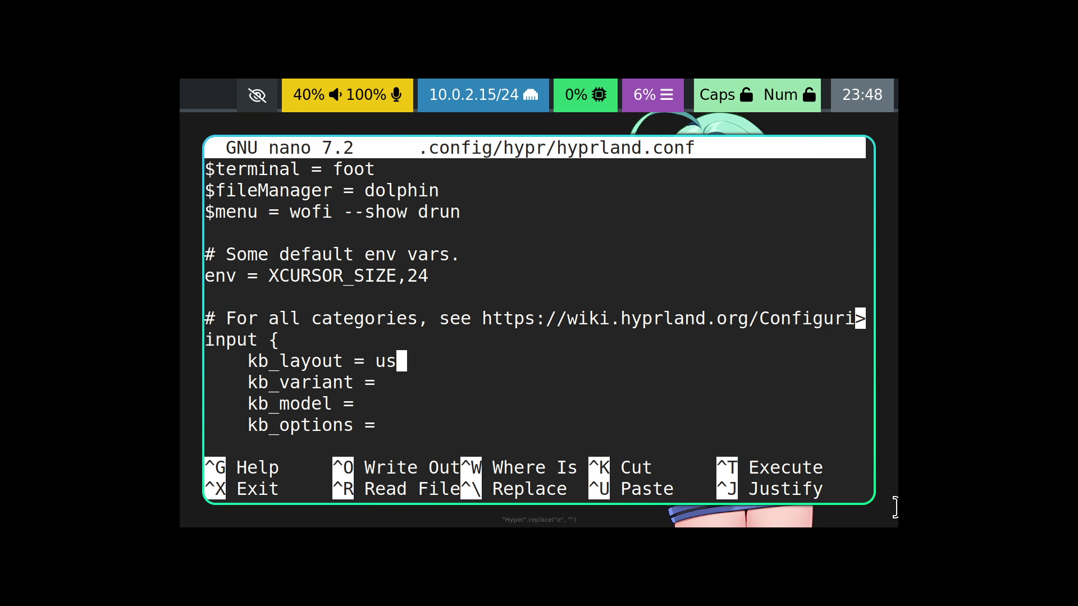
{"action": "key", "text": "BackSpace"}
{"action": "key", "text": "BackSpace"}
{"action": "type", "text": "de"}
Step: Set kb_variant to nodeadkeys in the input section, then save hyprland.conf and exit nano
{"action": "key", "text": "Down"}
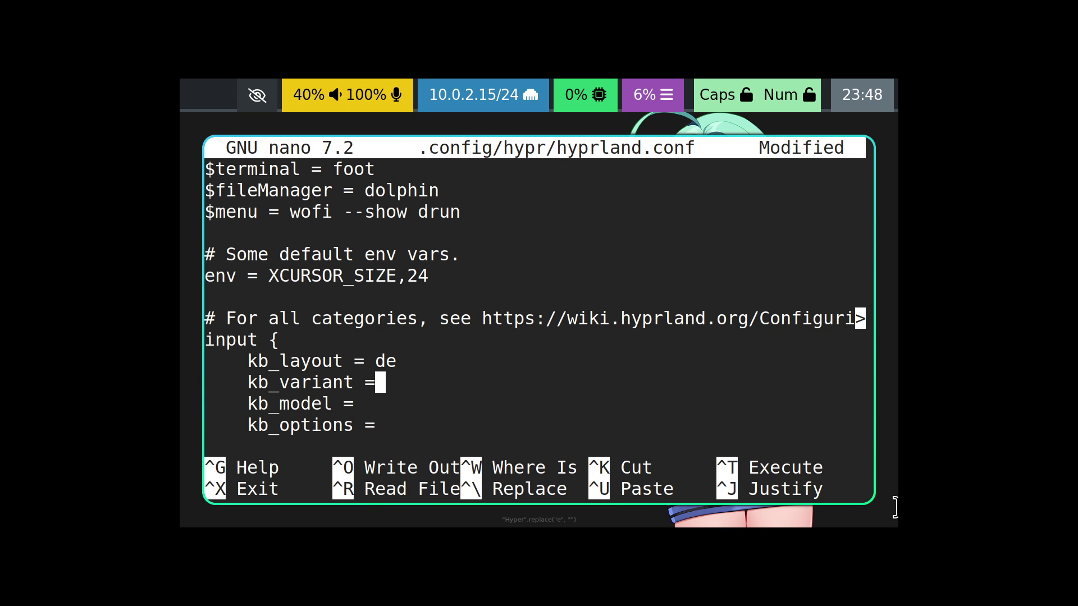
{"action": "type", "text": "nodead"}
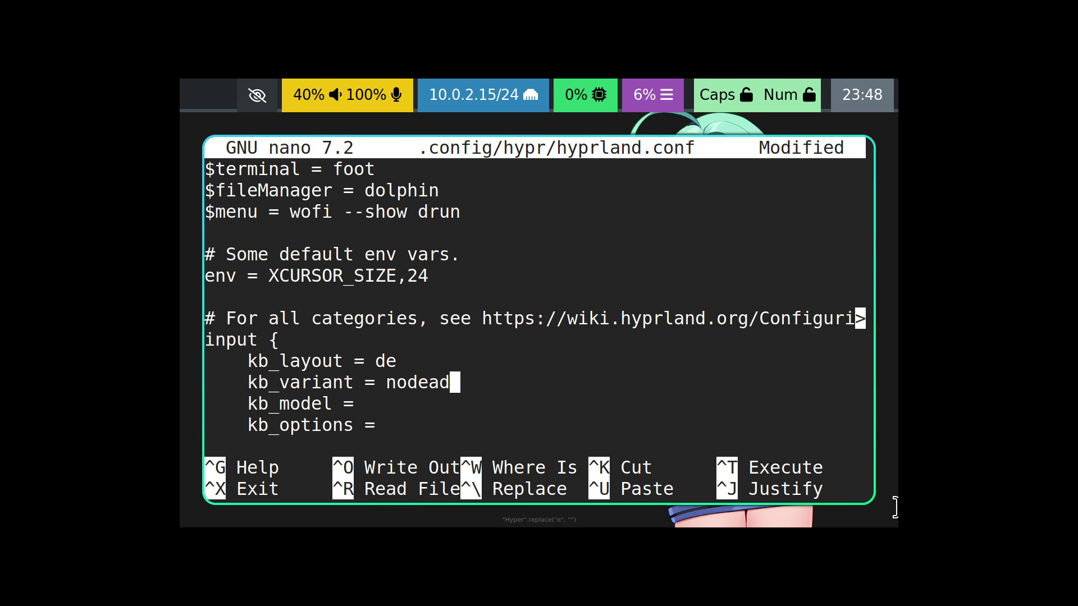
{"action": "type", "text": "kez"}
{"action": "key", "text": "BackSpace"}
{"action": "type", "text": "y"}
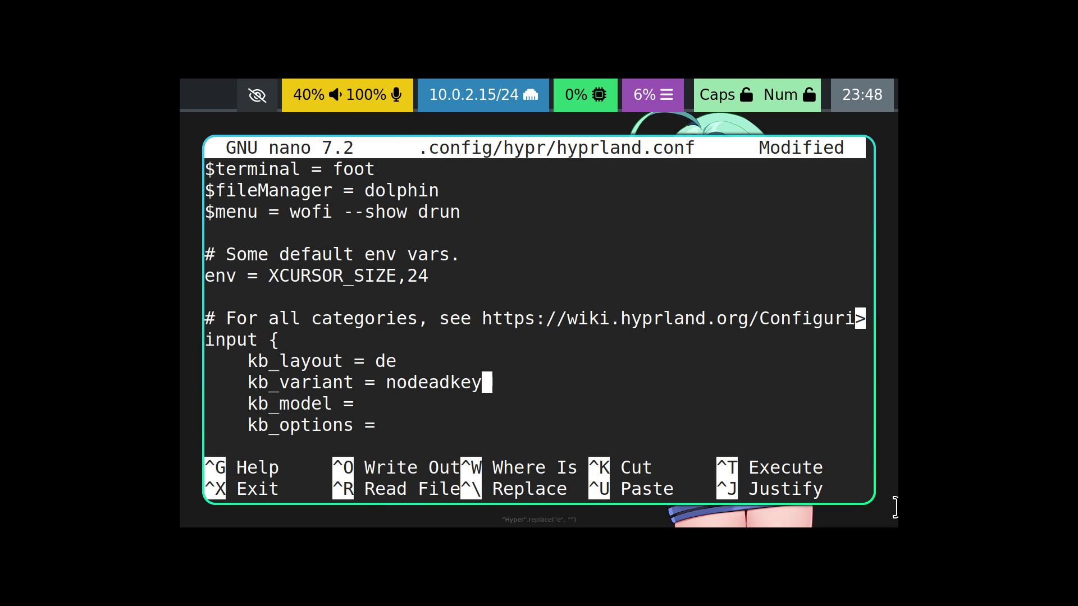
{"action": "type", "text": "s"}
{"action": "key", "text": "ctrl+x"}
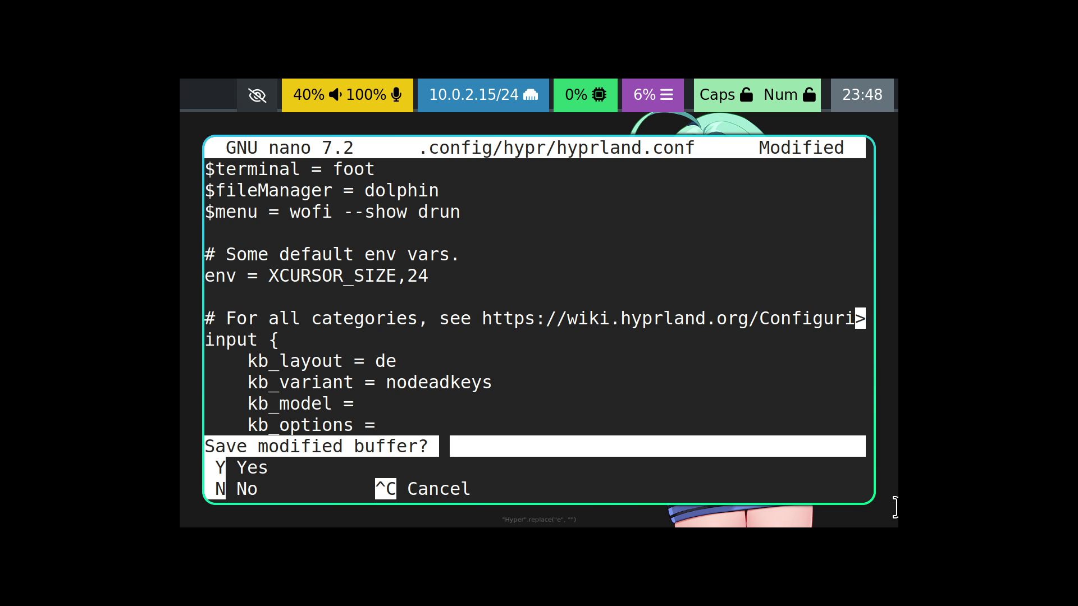
{"action": "key", "text": "y"}
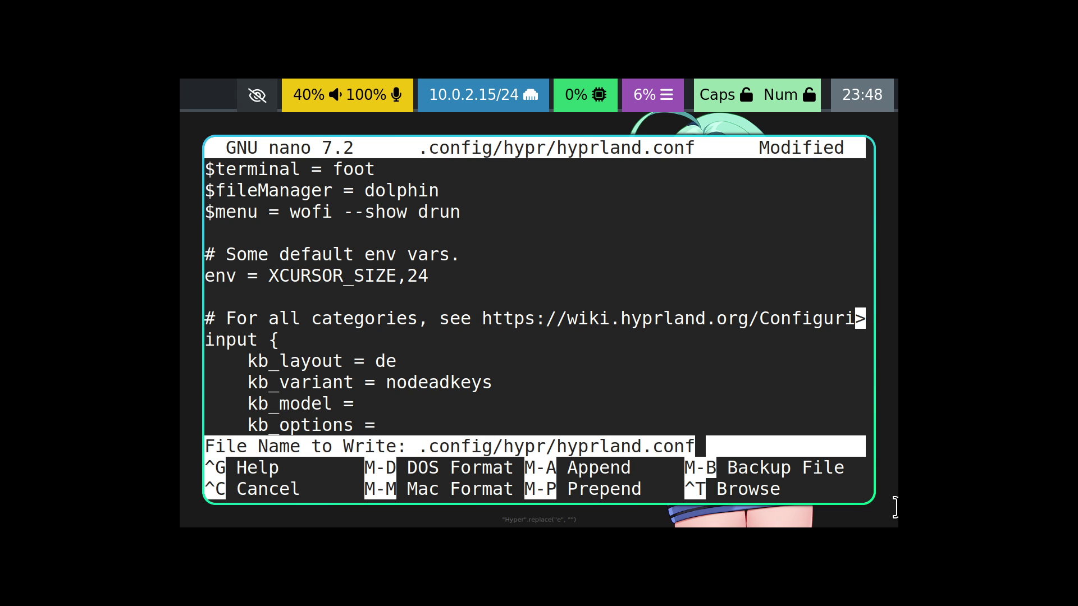
{"action": "key", "text": "Return"}
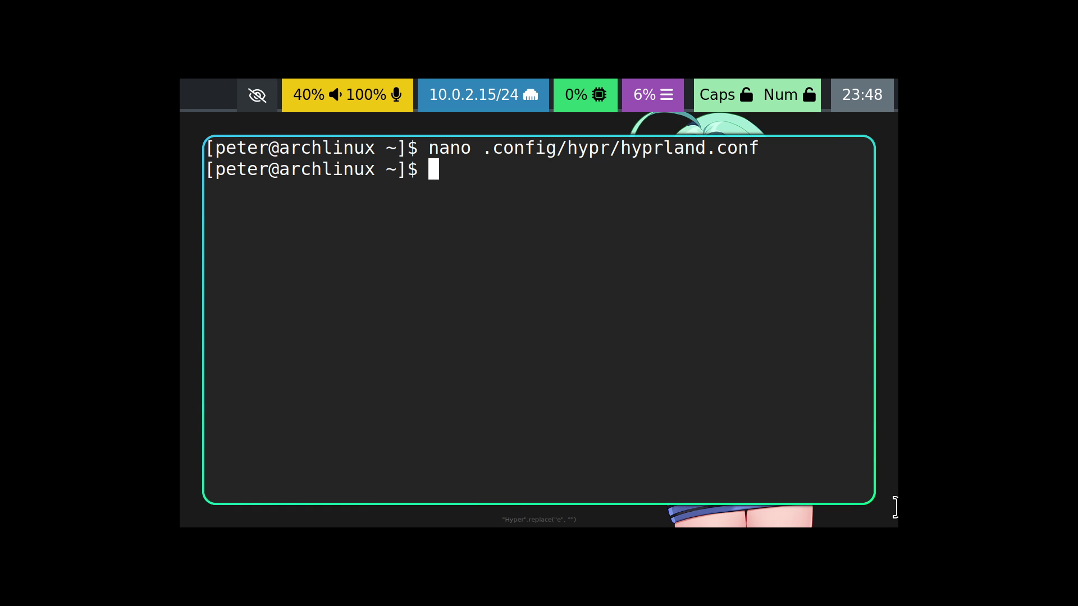
Step: Replace the terminal window with a new one and test the keyboard layout by entering and erasing zzz
{"action": "key", "text": "super+c"}
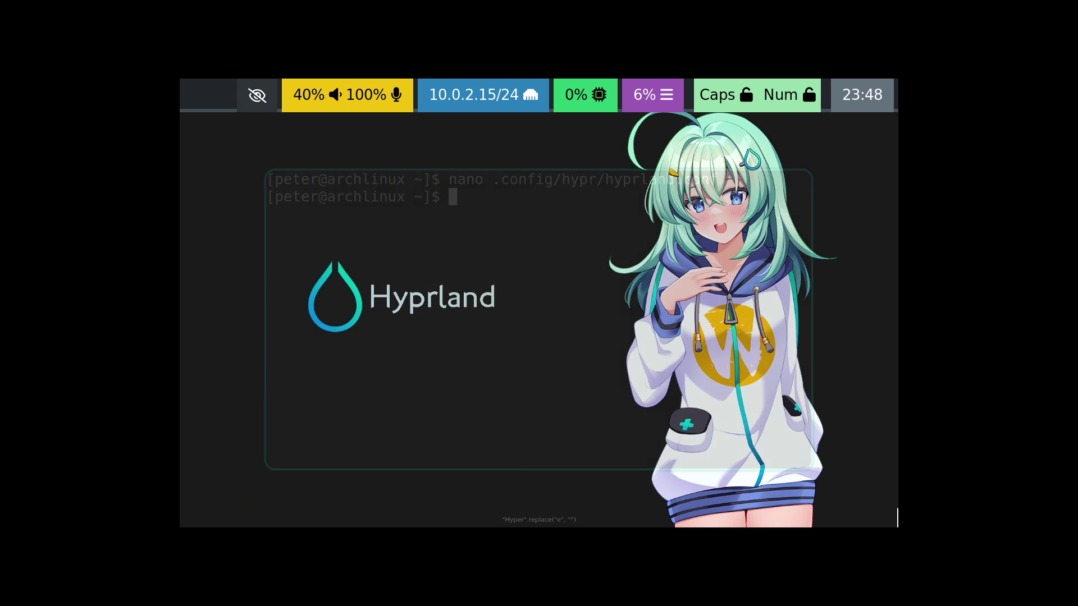
{"action": "key", "text": "super+q"}
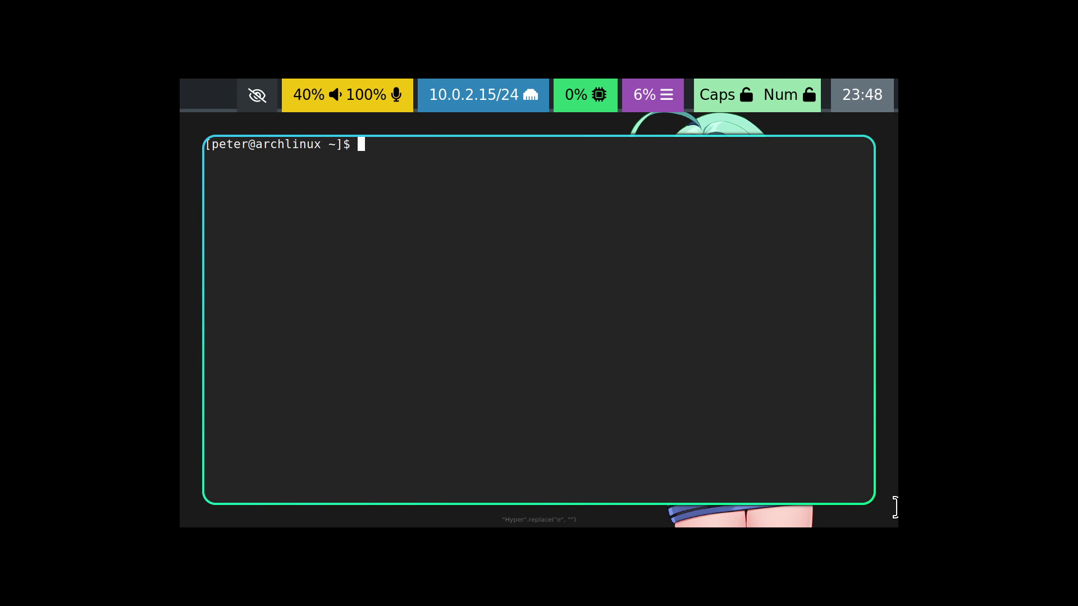
{"action": "type", "text": "zzz"}
{"action": "key", "text": "BackSpace"}
{"action": "key", "text": "BackSpace"}
{"action": "key", "text": "BackSpace"}
Step: Enlarge the new terminal's text by three steps
{"action": "key", "text": "ctrl+shift+equal"}
{"action": "key", "text": "ctrl+shift+equal"}
{"action": "key", "text": "ctrl+shift+equal"}
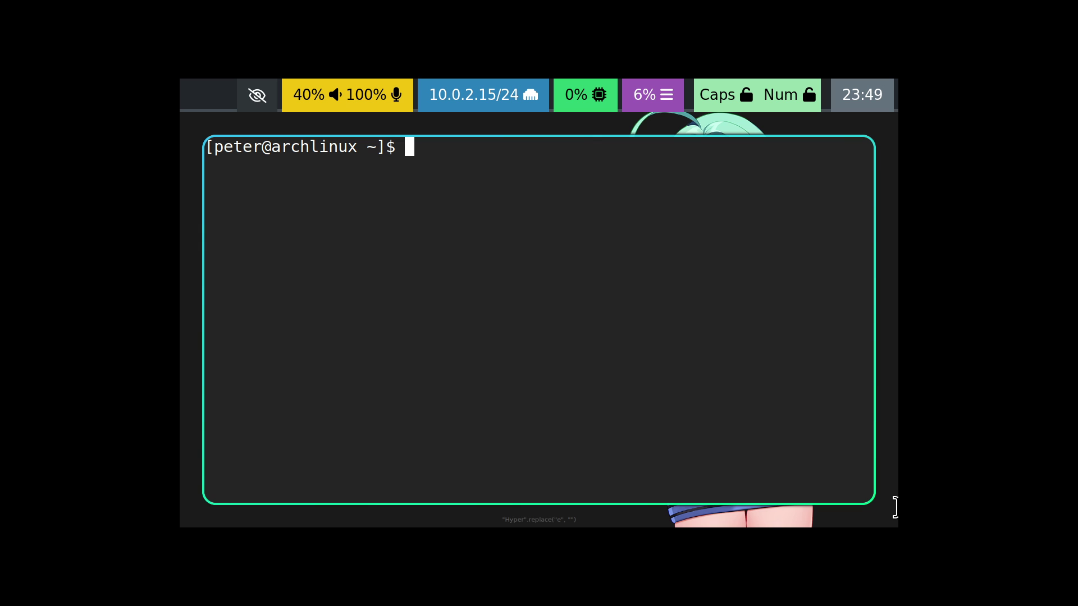
Step: Show the hyprctl help and query the connected display's details with hyprctl monitors
{"action": "type", "text": "hyprctl"}
{"action": "key", "text": "Return"}
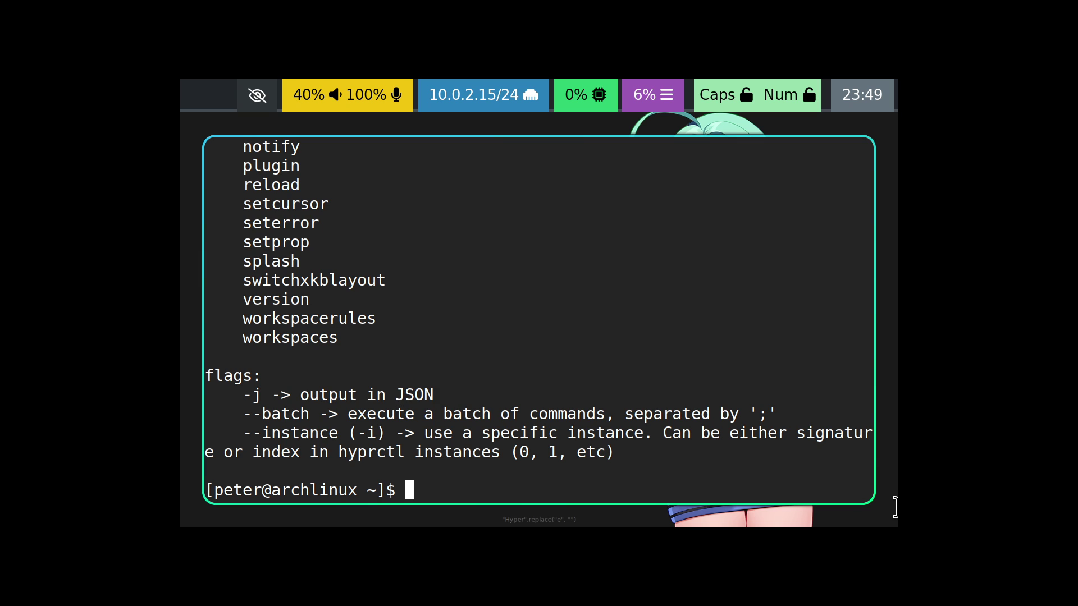
{"action": "key", "text": "Up"}
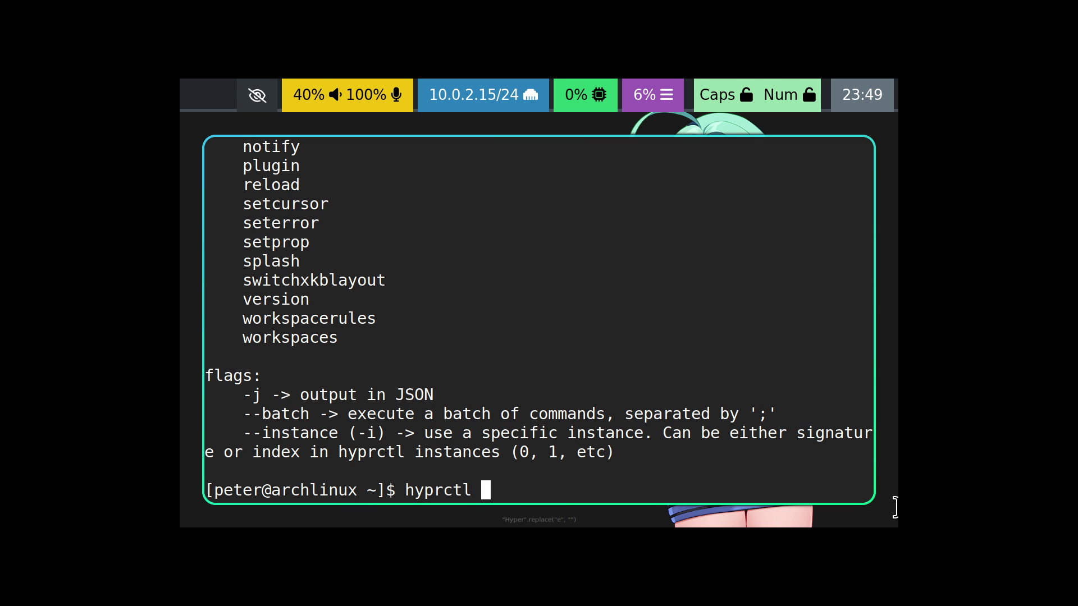
{"action": "type", "text": "monitors"}
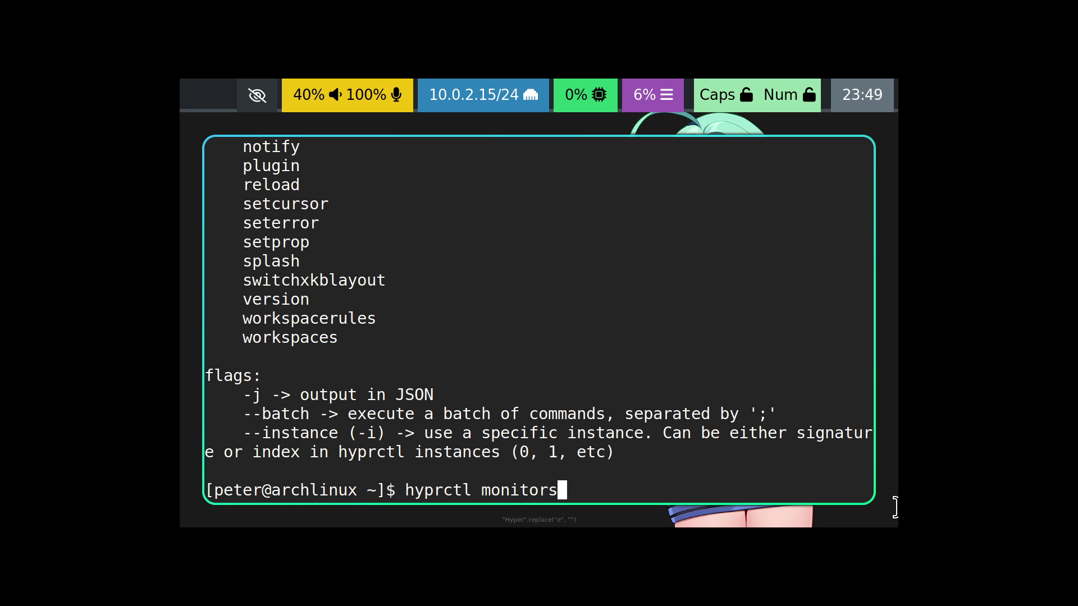
{"action": "key", "text": "Return"}
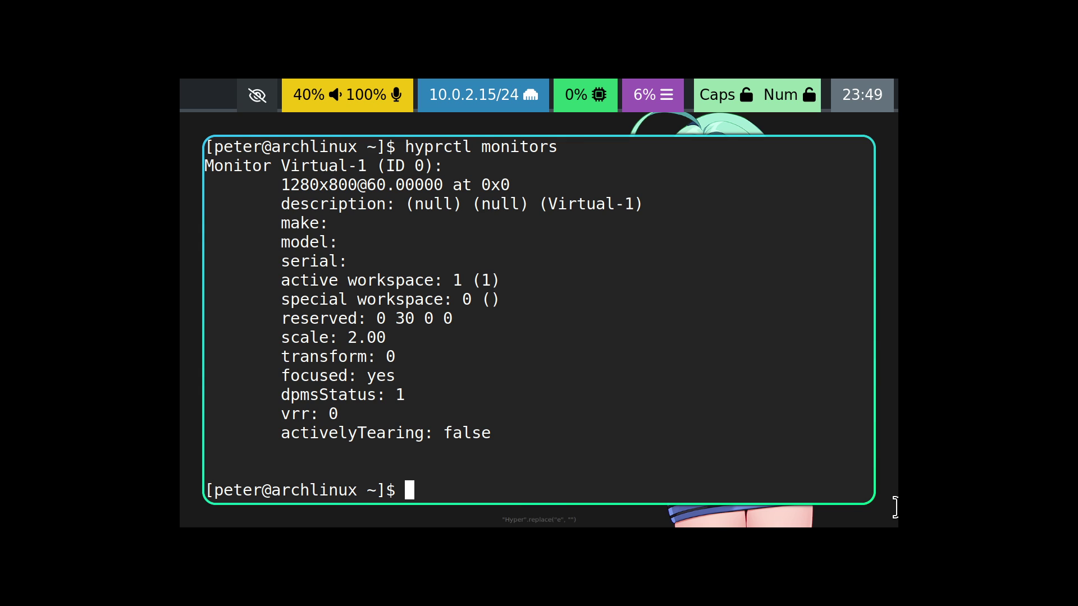
Step: Reopen .config/hypr/hyprland.conf in nano from the command history
{"action": "key", "text": "Up"}
{"action": "key", "text": "Up"}
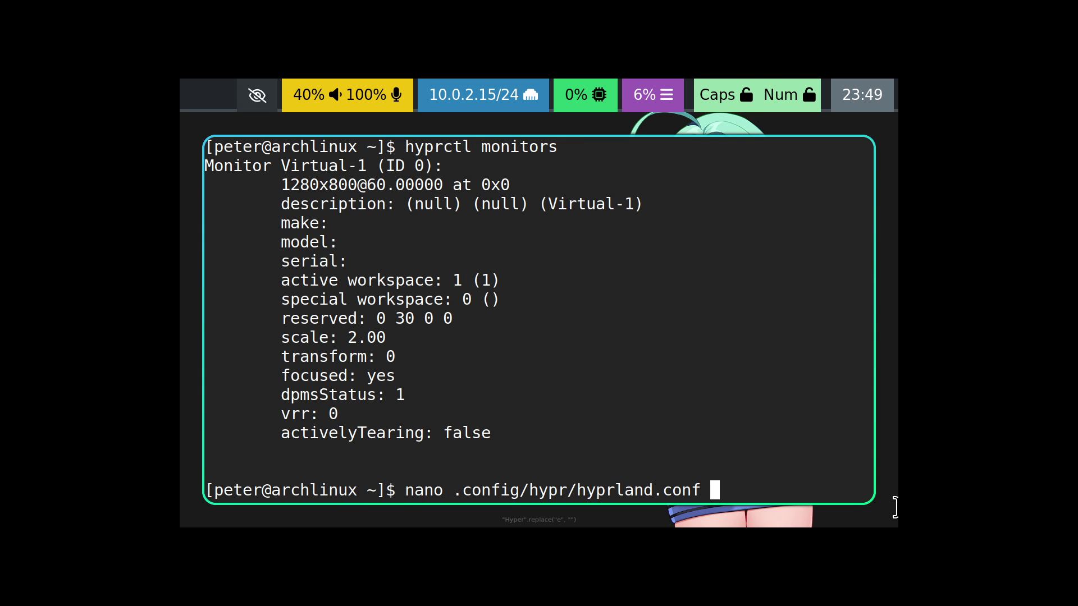
{"action": "key", "text": "Return"}
Step: Enter Virtual-1 as the display name in the monitor line, before preferred,auto,auto
{"action": "key", "text": "Down"}
{"action": "key", "text": "Down"}
{"action": "key", "text": "Down"}
{"action": "key", "text": "Down"}
{"action": "key", "text": "Down"}
{"action": "key", "text": "Down"}
{"action": "key", "text": "Down"}
{"action": "key", "text": "Down"}
{"action": "key", "text": "Down"}
{"action": "key", "text": "Down"}
{"action": "key", "text": "Down"}
{"action": "key", "text": "Down"}
{"action": "key", "text": "Down"}
{"action": "key", "text": "Down"}
{"action": "key", "text": "Down"}
{"action": "key", "text": "Down"}
{"action": "key", "text": "Down"}
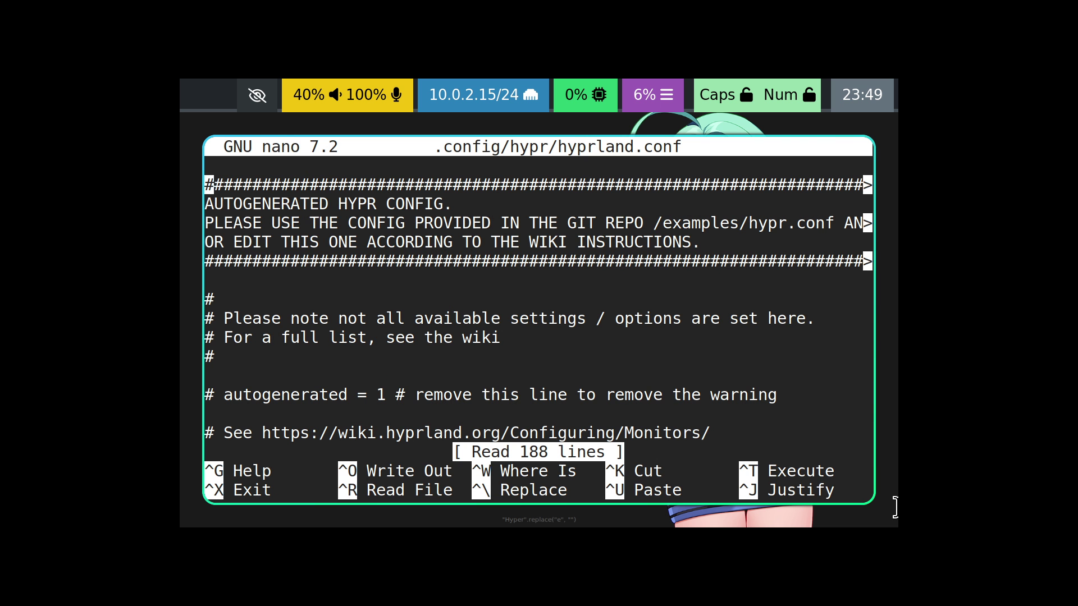
{"action": "key", "text": "Down"}
{"action": "key", "text": "Down"}
{"action": "key", "text": "Down"}
{"action": "key", "text": "Down"}
{"action": "key", "text": "Down"}
{"action": "key", "text": "Up"}
{"action": "key", "text": "Up"}
{"action": "key", "text": "Up"}
{"action": "key", "text": "Up"}
{"action": "key", "text": "Up"}
{"action": "key", "text": "Up"}
{"action": "key", "text": "Up"}
{"action": "key", "text": "Up"}
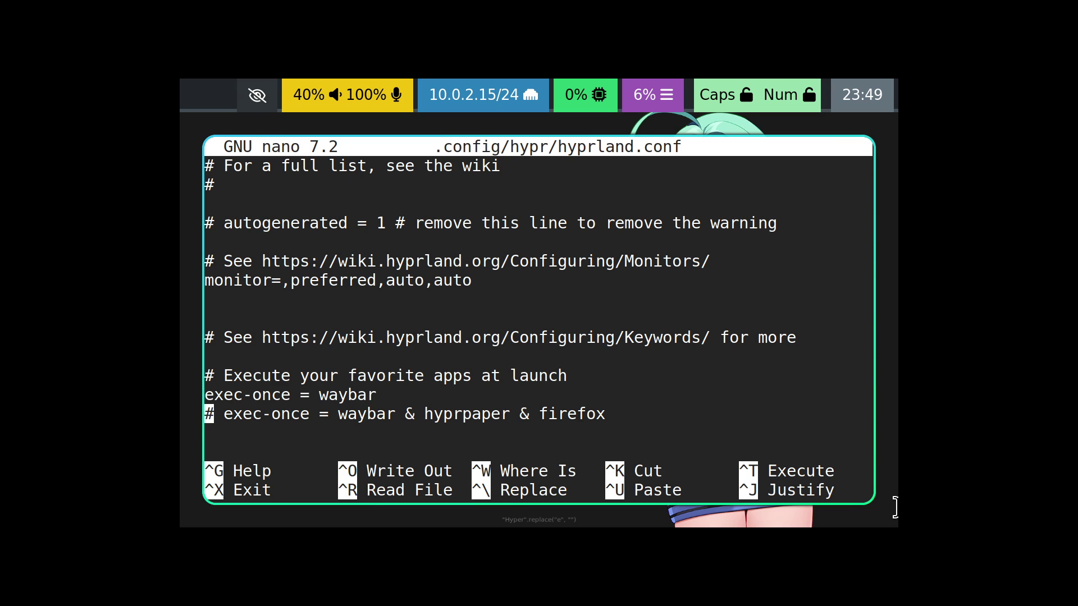
{"action": "key", "text": "Right"}
{"action": "key", "text": "Right"}
{"action": "key", "text": "Right"}
{"action": "key", "text": "Right"}
{"action": "key", "text": "Right"}
{"action": "key", "text": "Right"}
{"action": "key", "text": "Right"}
{"action": "type", "text": "Virtu"}
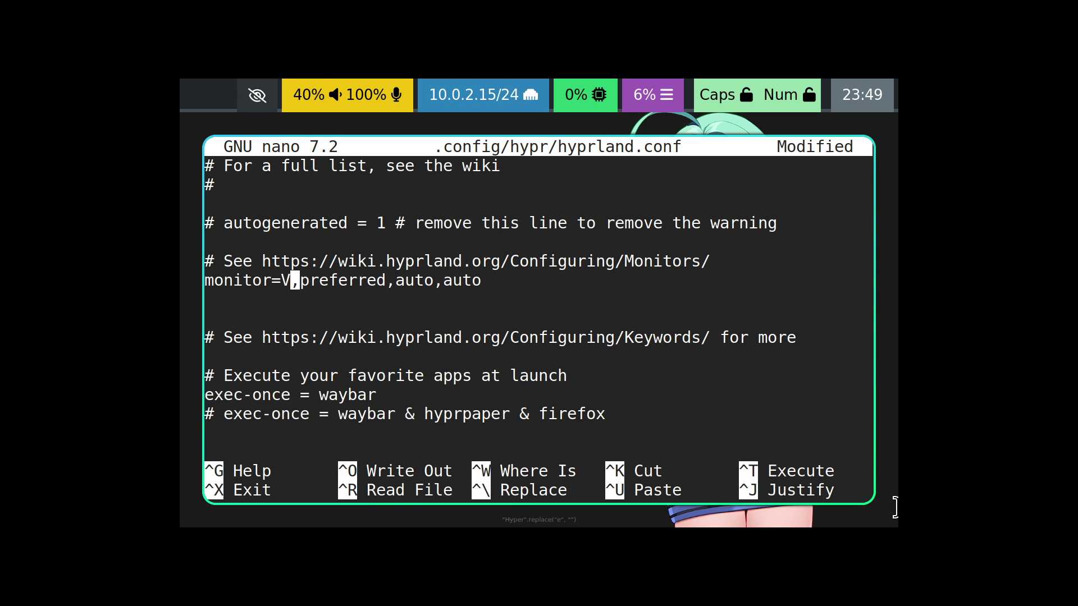
{"action": "type", "text": "l-1"}
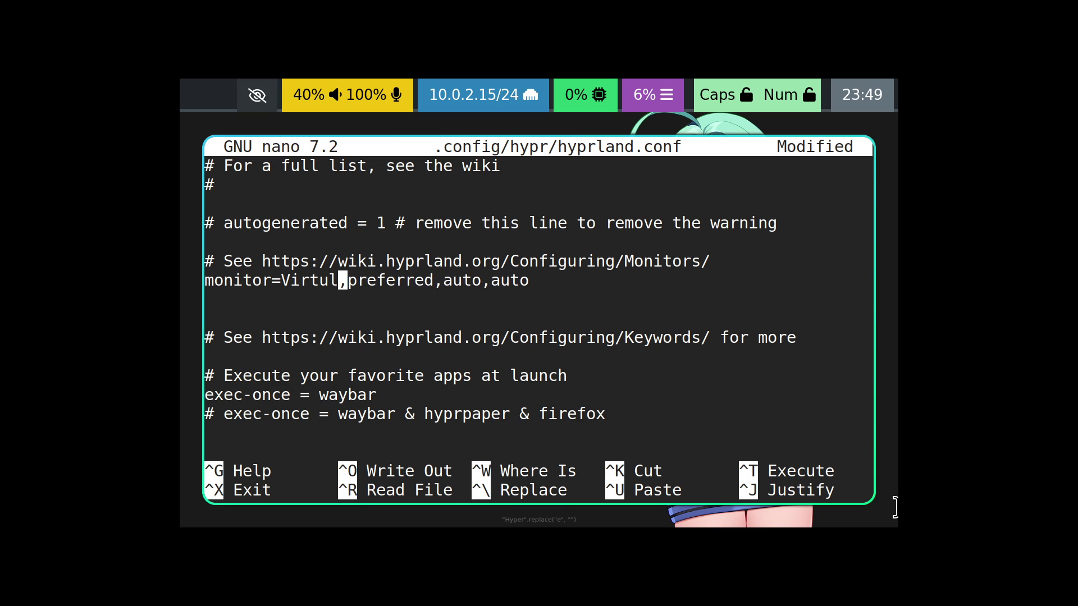
{"action": "key", "text": "Left"}
{"action": "key", "text": "Left"}
{"action": "key", "text": "Left"}
{"action": "key", "text": "Left"}
{"action": "key", "text": "Left"}
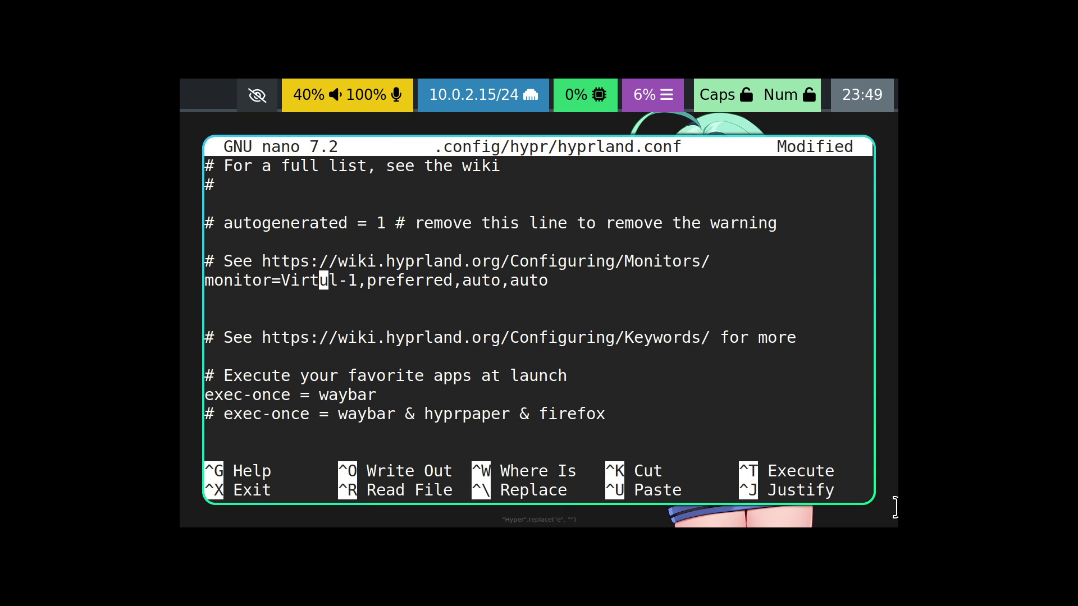
{"action": "key", "text": "Right"}
{"action": "key", "text": "Right"}
{"action": "type", "text": "a"}
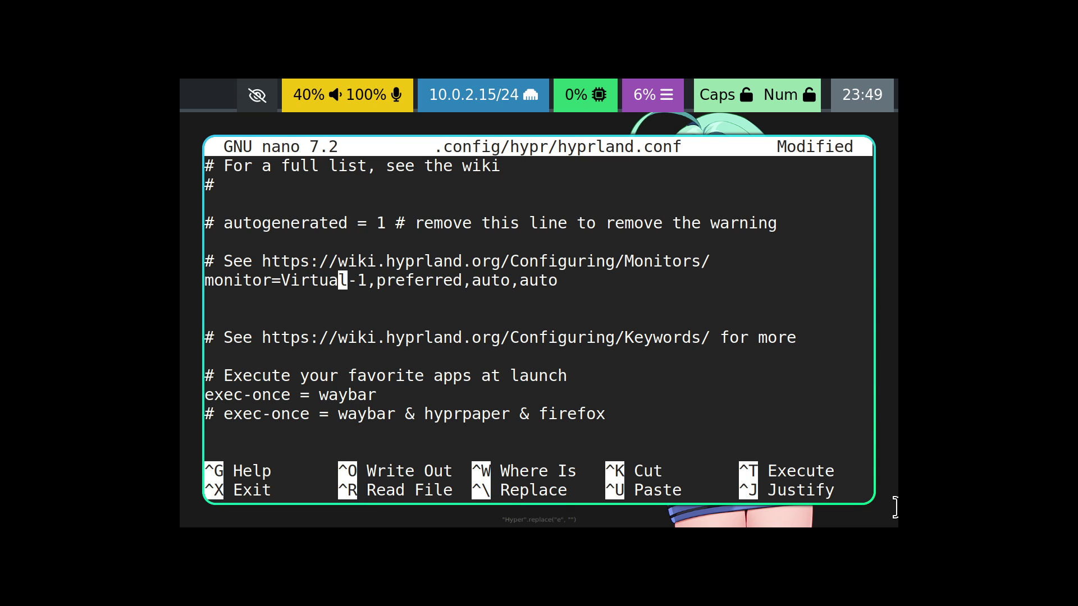
Step: Replace preferred in the monitor line with the resolution and refresh rate 1920x1080@60
{"action": "key", "text": "Right"}
{"action": "key", "text": "Right"}
{"action": "key", "text": "Right"}
{"action": "key", "text": "Right"}
{"action": "key", "text": "Right"}
{"action": "key", "text": "Right"}
{"action": "key", "text": "Right"}
{"action": "key", "text": "Right"}
{"action": "key", "text": "Right"}
{"action": "key", "text": "Right"}
{"action": "key", "text": "Right"}
{"action": "key", "text": "Right"}
{"action": "key", "text": "Right"}
{"action": "key", "text": "BackSpace"}
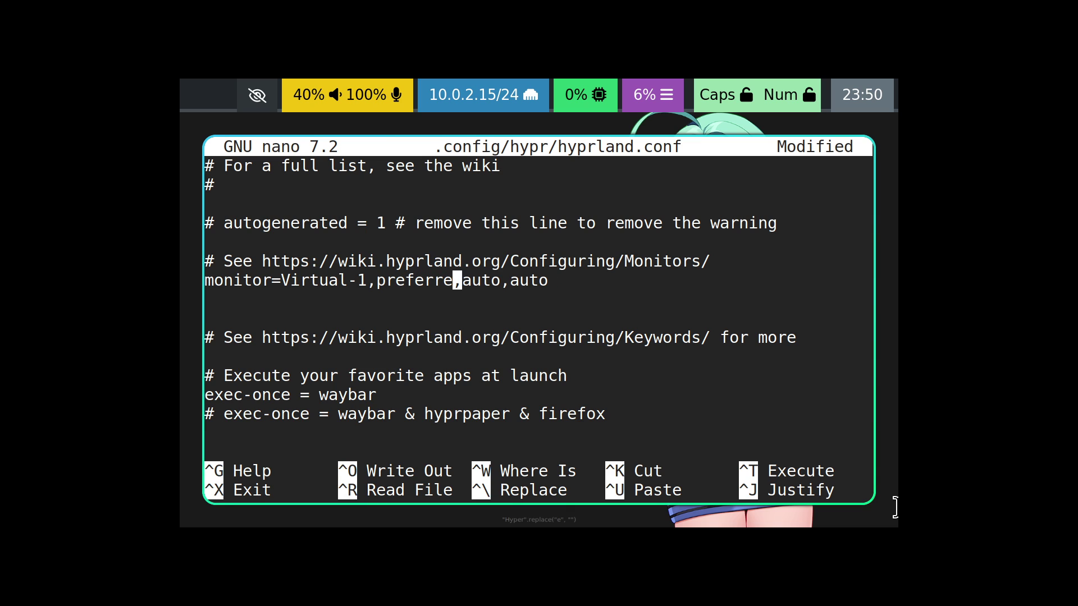
{"action": "key", "text": "BackSpace"}
{"action": "key", "text": "BackSpace"}
{"action": "key", "text": "BackSpace"}
{"action": "key", "text": "BackSpace"}
{"action": "key", "text": "BackSpace"}
{"action": "key", "text": "BackSpace"}
{"action": "key", "text": "BackSpace"}
{"action": "key", "text": "BackSpace"}
{"action": "type", "text": "1"}
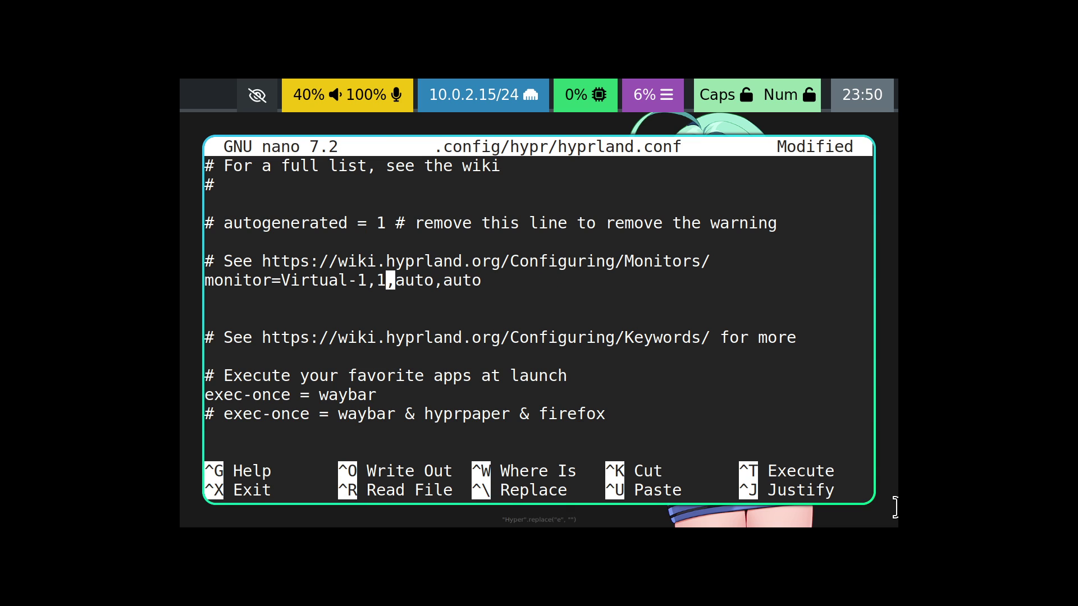
{"action": "type", "text": "920"}
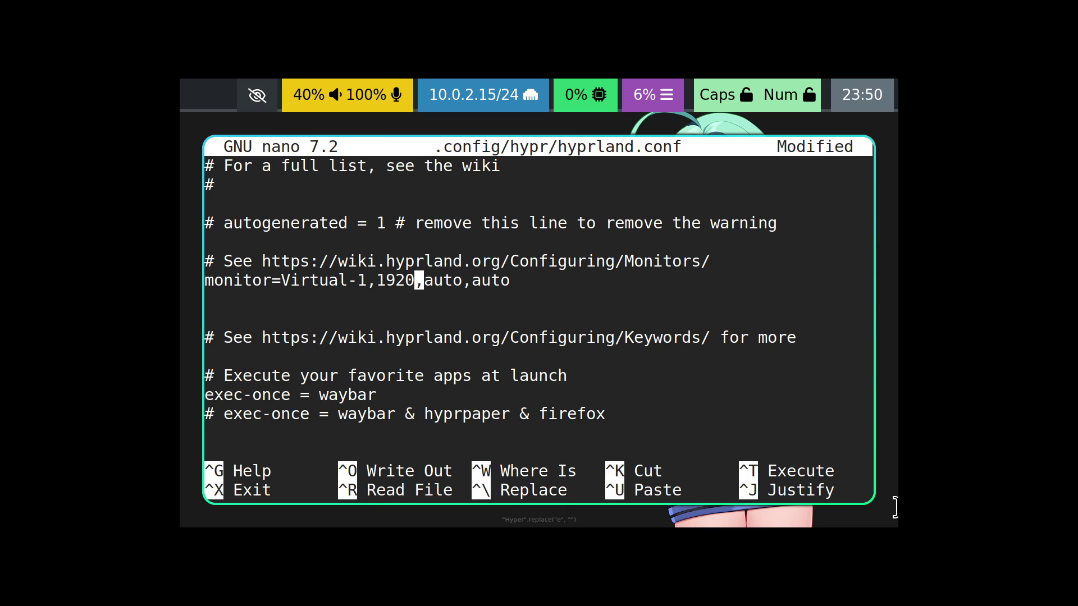
{"action": "type", "text": "x1080"}
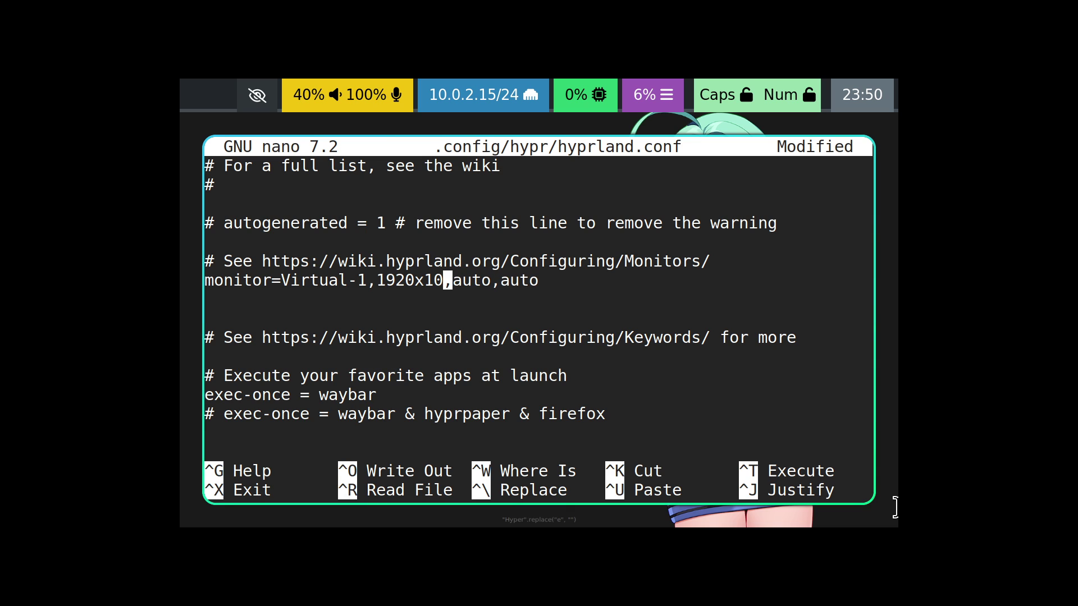
{"action": "type", "text": "@"}
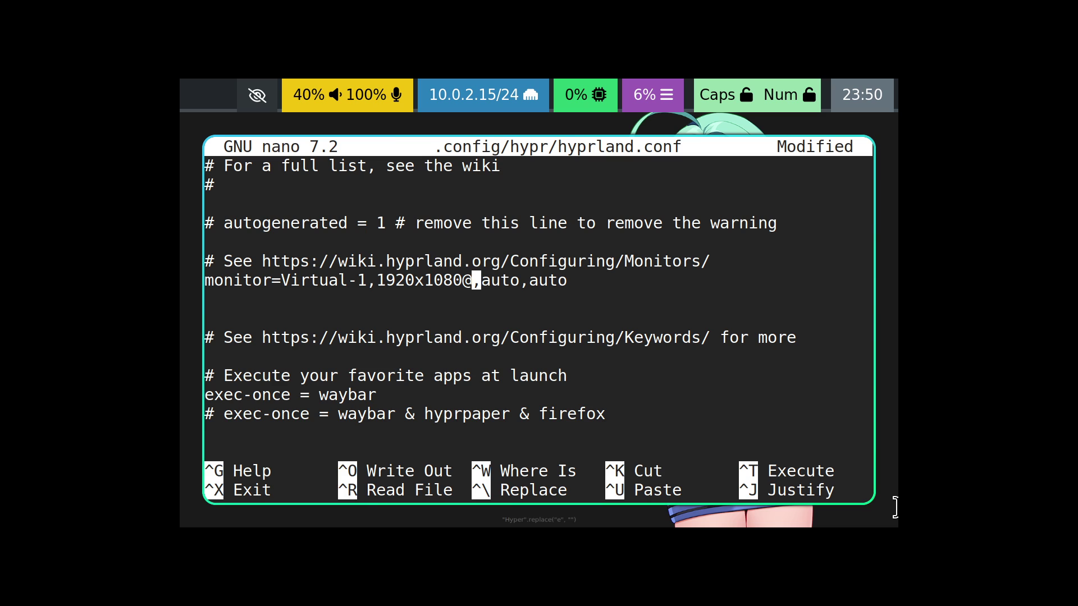
{"action": "type", "text": "60"}
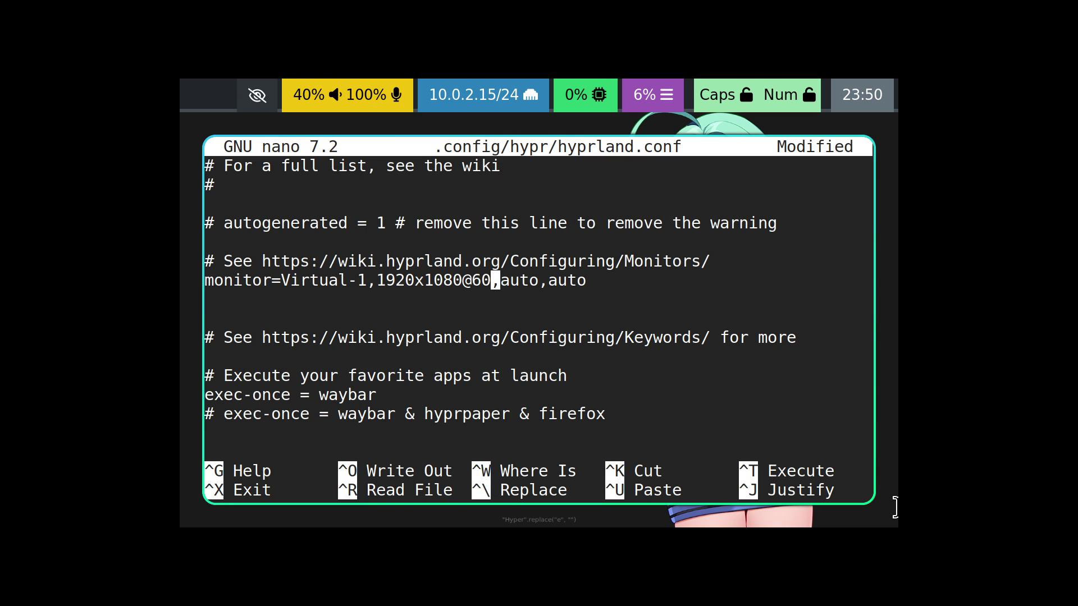
Step: Replace the first auto in the monitor line with the position 0x0
{"action": "key", "text": "Right"}
{"action": "key", "text": "Right"}
{"action": "key", "text": "Right"}
{"action": "key", "text": "Right"}
{"action": "key", "text": "Right"}
{"action": "key", "text": "BackSpace"}
{"action": "key", "text": "BackSpace"}
{"action": "key", "text": "BackSpace"}
{"action": "key", "text": "BackSpace"}
{"action": "type", "text": "0x0"}
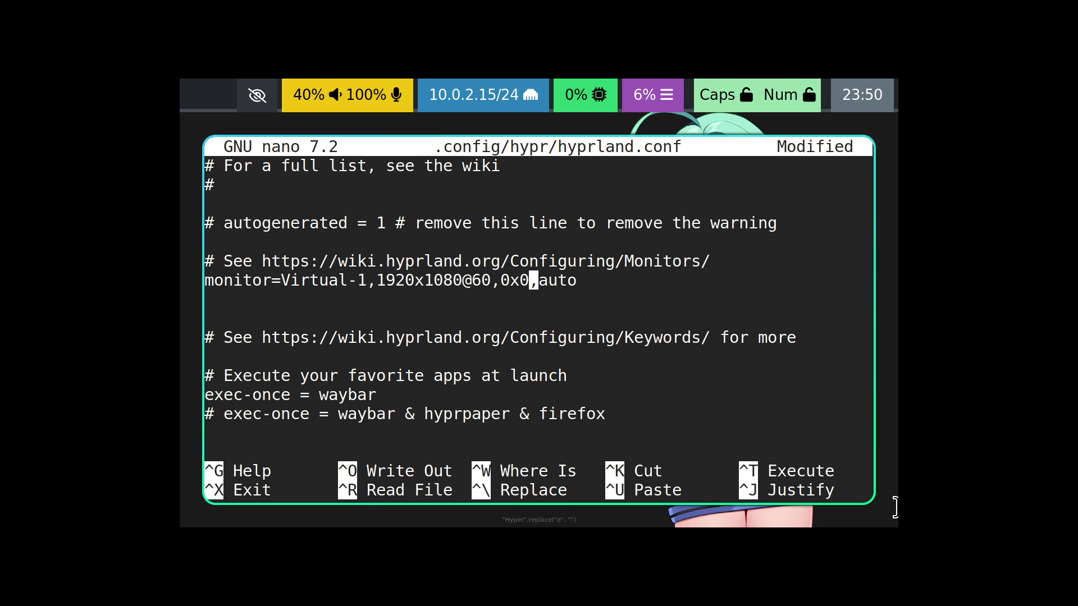
Step: Replace the remaining auto at the end of the monitor line with the scale 1
{"action": "key", "text": "Right"}
{"action": "key", "text": "Right"}
{"action": "key", "text": "Right"}
{"action": "key", "text": "Right"}
{"action": "key", "text": "Right"}
{"action": "key", "text": "BackSpace"}
{"action": "key", "text": "BackSpace"}
{"action": "key", "text": "BackSpace"}
{"action": "key", "text": "BackSpace"}
{"action": "type", "text": "1"}
{"action": "key", "text": "ctrl+less"}
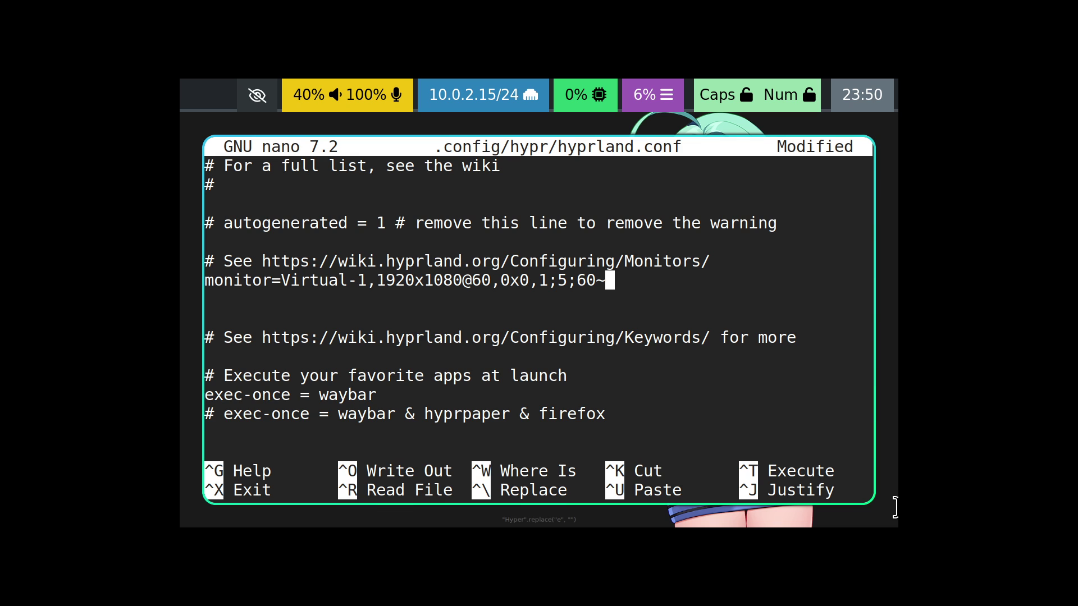
Step: Save hyprland.conf under its existing name and exit nano
{"action": "key", "text": "ctrl+x"}
{"action": "key", "text": "y"}
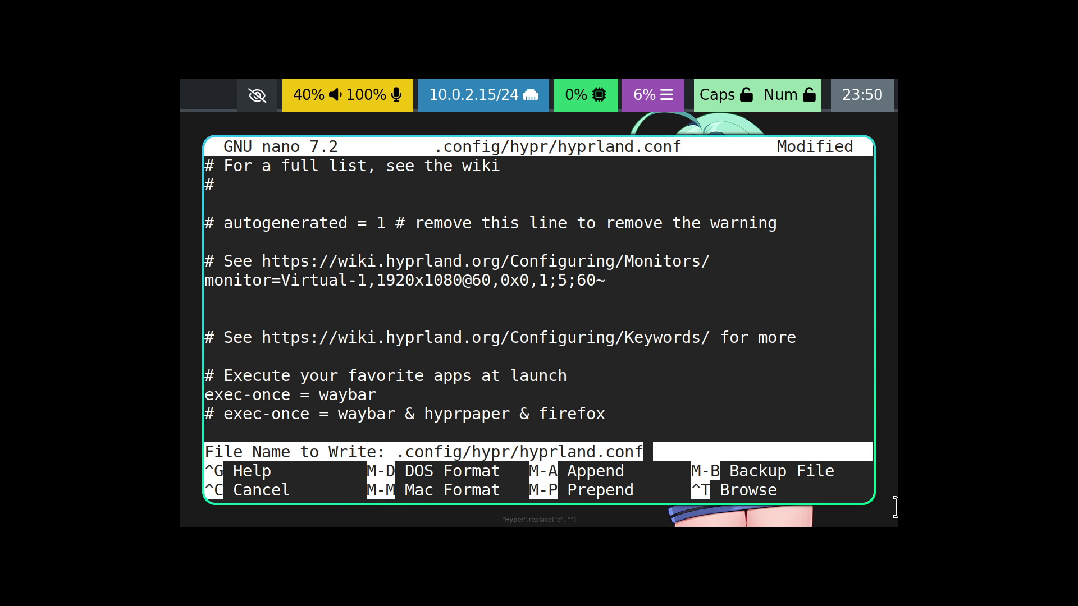
{"action": "key", "text": "Return"}
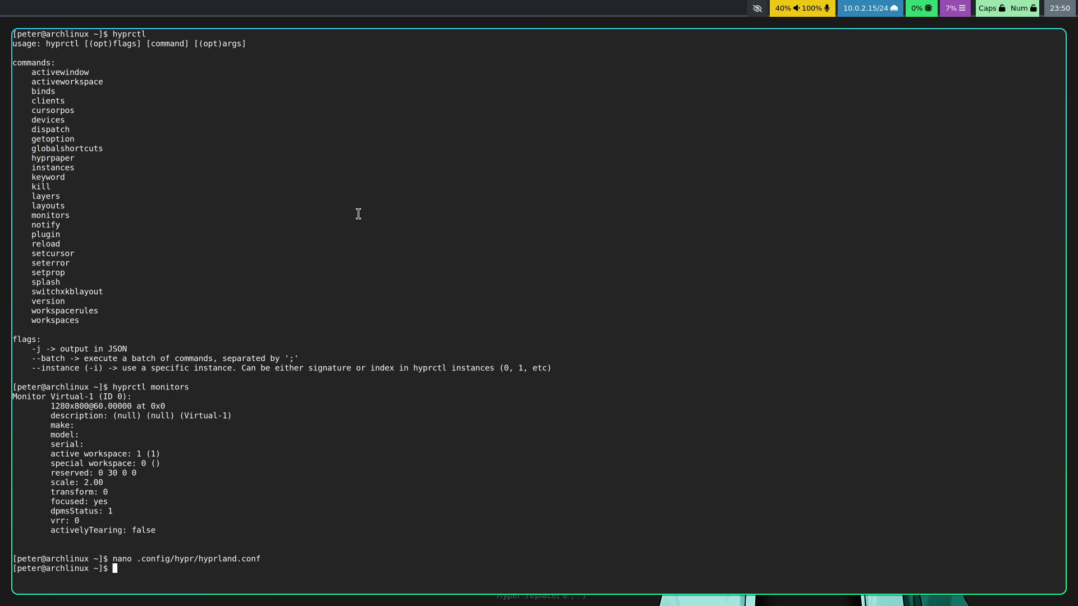
Step: Enlarge the terminal's text by four steps
{"action": "key", "text": "ctrl+shift+equal"}
{"action": "key", "text": "ctrl+shift+equal"}
{"action": "key", "text": "ctrl+shift+equal"}
{"action": "key", "text": "ctrl+shift+equal"}
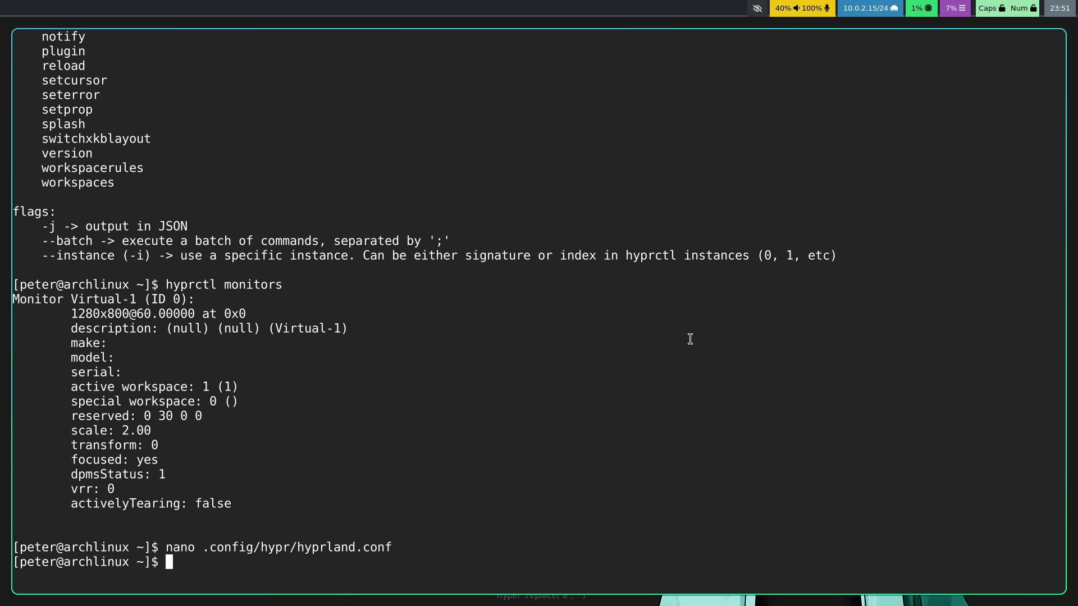
Step: Adapt the previous nano command to open .config/waybar/config for editing
{"action": "key", "text": "Up"}
{"action": "key", "text": "Up"}
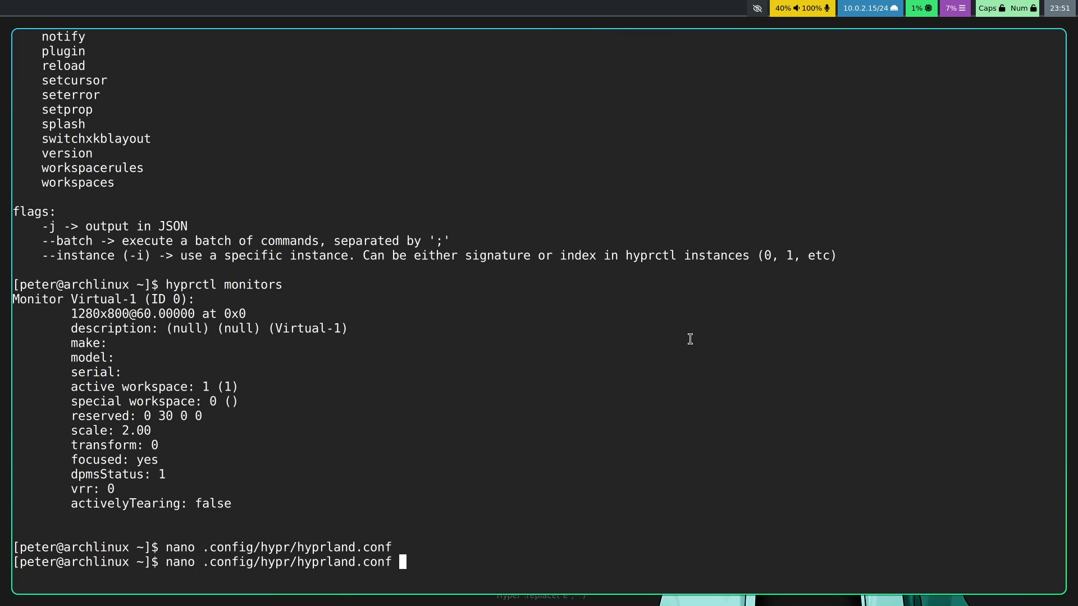
{"action": "key", "text": "Down"}
{"action": "key", "text": "Down"}
{"action": "key", "text": "Up"}
{"action": "key", "text": "BackSpace"}
{"action": "key", "text": "BackSpace"}
{"action": "key", "text": "BackSpace"}
{"action": "key", "text": "BackSpace"}
{"action": "key", "text": "BackSpace"}
{"action": "key", "text": "BackSpace"}
{"action": "key", "text": "BackSpace"}
{"action": "key", "text": "BackSpace"}
{"action": "key", "text": "BackSpace"}
{"action": "key", "text": "BackSpace"}
{"action": "key", "text": "BackSpace"}
{"action": "key", "text": "BackSpace"}
{"action": "key", "text": "BackSpace"}
{"action": "key", "text": "BackSpace"}
{"action": "key", "text": "BackSpace"}
{"action": "key", "text": "BackSpace"}
{"action": "key", "text": "BackSpace"}
{"action": "key", "text": "BackSpace"}
{"action": "key", "text": "BackSpace"}
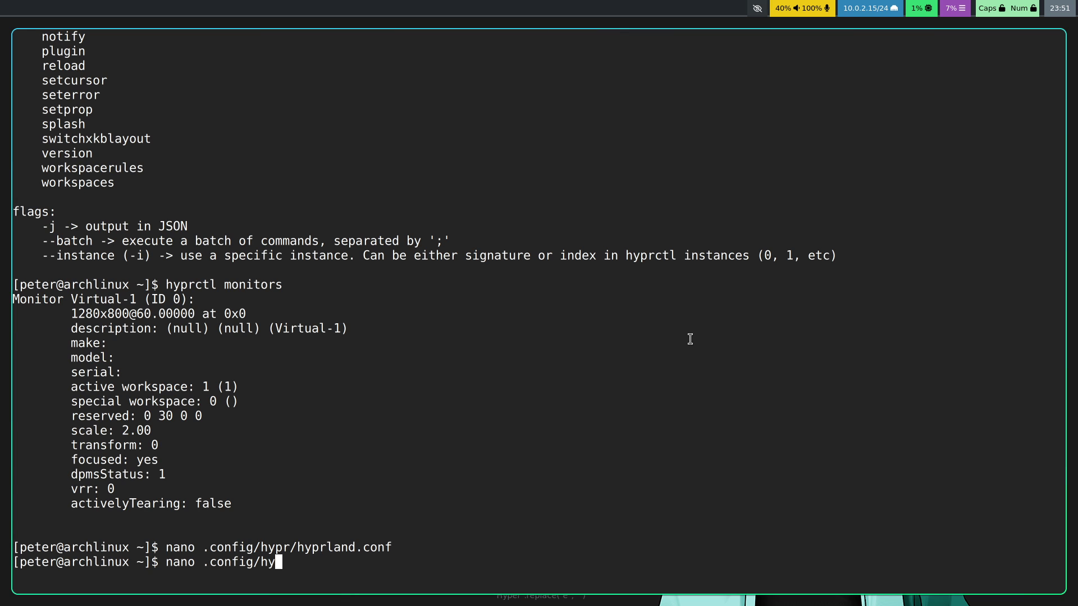
{"action": "type", "text": "waybar/config"}
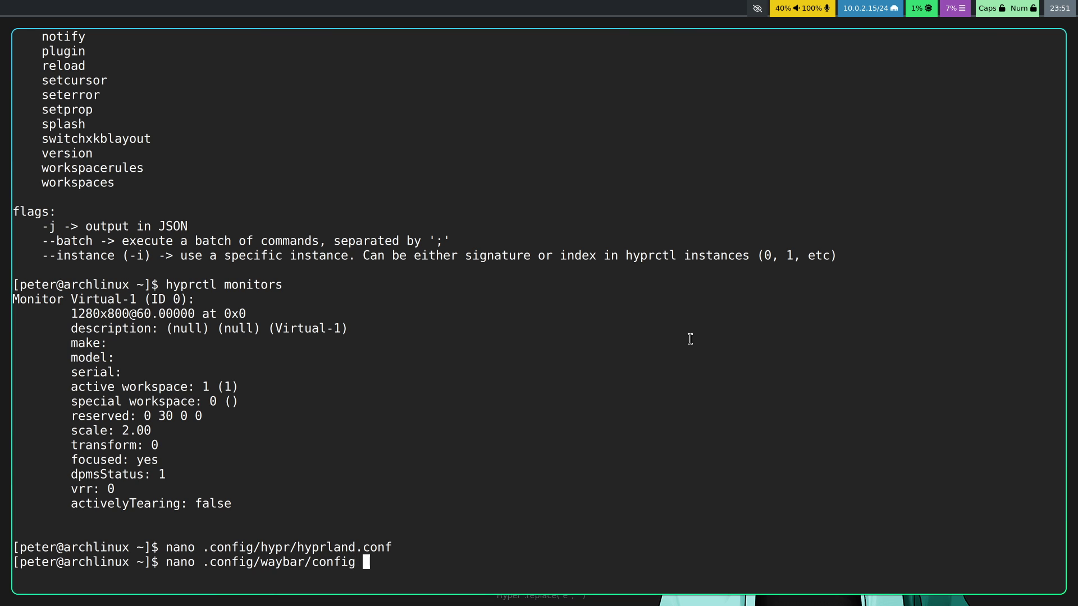
{"action": "key", "text": "Return"}
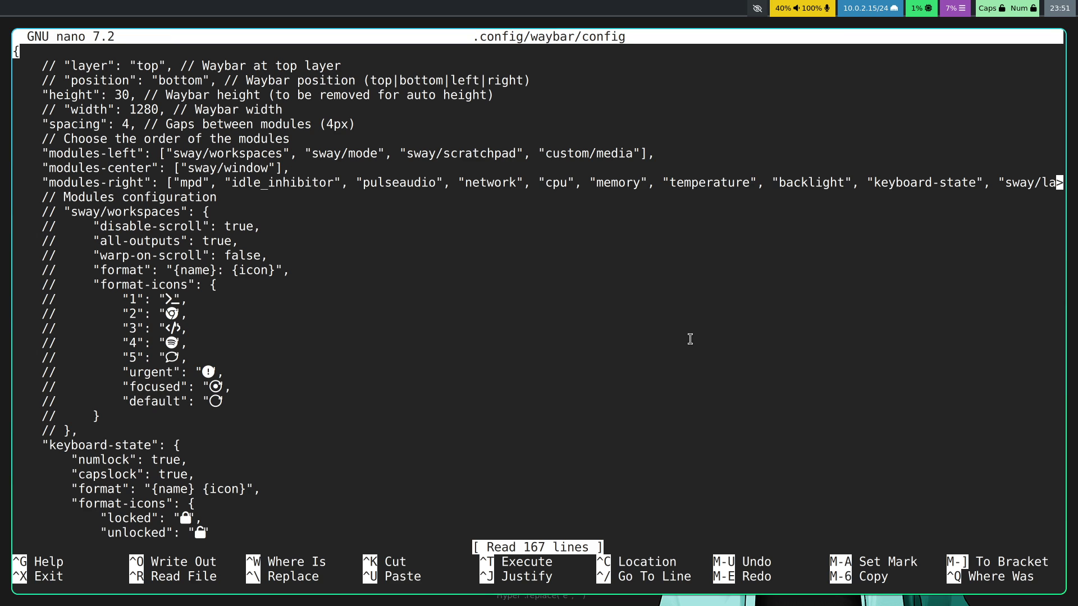
Step: Enlarge the text one step and change sway/workspaces to hyprland/workspaces in the modules-left line of the Waybar config
{"action": "key", "text": "ctrl+plus"}
{"action": "key", "text": "Down"}
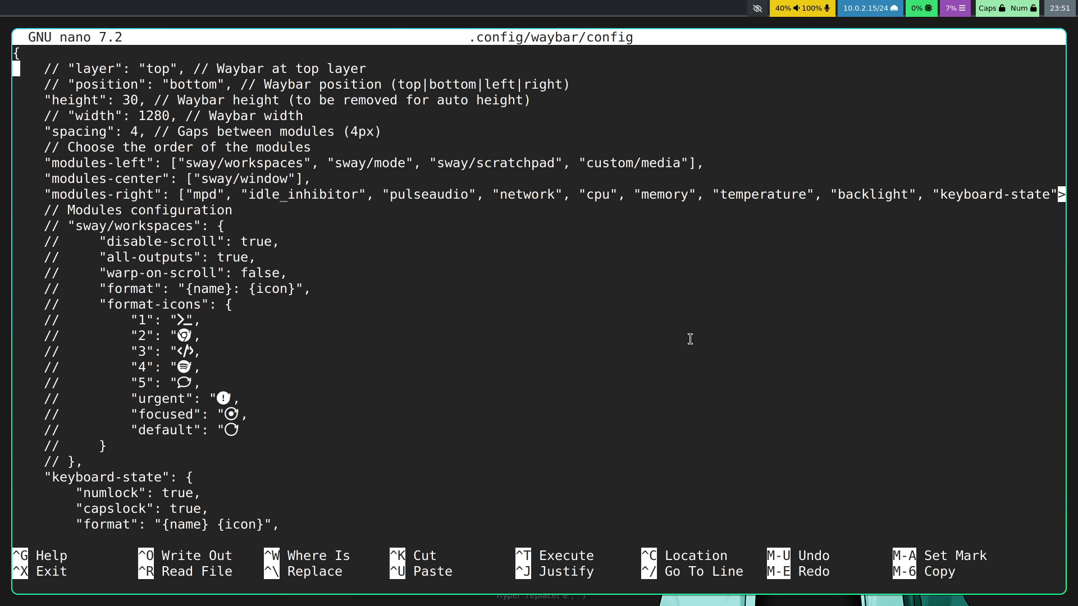
{"action": "key", "text": "Down"}
{"action": "key", "text": "Down"}
{"action": "key", "text": "Down"}
{"action": "key", "text": "Down"}
{"action": "key", "text": "Down"}
{"action": "key", "text": "Down"}
{"action": "key", "text": "Right"}
{"action": "key", "text": "Right"}
{"action": "key", "text": "Right"}
{"action": "key", "text": "Right"}
{"action": "key", "text": "Right"}
{"action": "key", "text": "Right"}
{"action": "key", "text": "Right"}
{"action": "key", "text": "Right"}
{"action": "key", "text": "Right"}
{"action": "key", "text": "Right"}
{"action": "key", "text": "Right"}
{"action": "key", "text": "Right"}
{"action": "key", "text": "Right"}
{"action": "key", "text": "Right"}
{"action": "key", "text": "Right"}
{"action": "key", "text": "Right"}
{"action": "key", "text": "Right"}
{"action": "key", "text": "Right"}
{"action": "key", "text": "Right"}
{"action": "key", "text": "Right"}
{"action": "key", "text": "Right"}
{"action": "key", "text": "Right"}
{"action": "key", "text": "Right"}
{"action": "key", "text": "Right"}
{"action": "key", "text": "Right"}
{"action": "key", "text": "Left"}
{"action": "key", "text": "Right"}
{"action": "key", "text": "BackSpace"}
{"action": "key", "text": "BackSpace"}
{"action": "key", "text": "BackSpace"}
{"action": "key", "text": "BackSpace"}
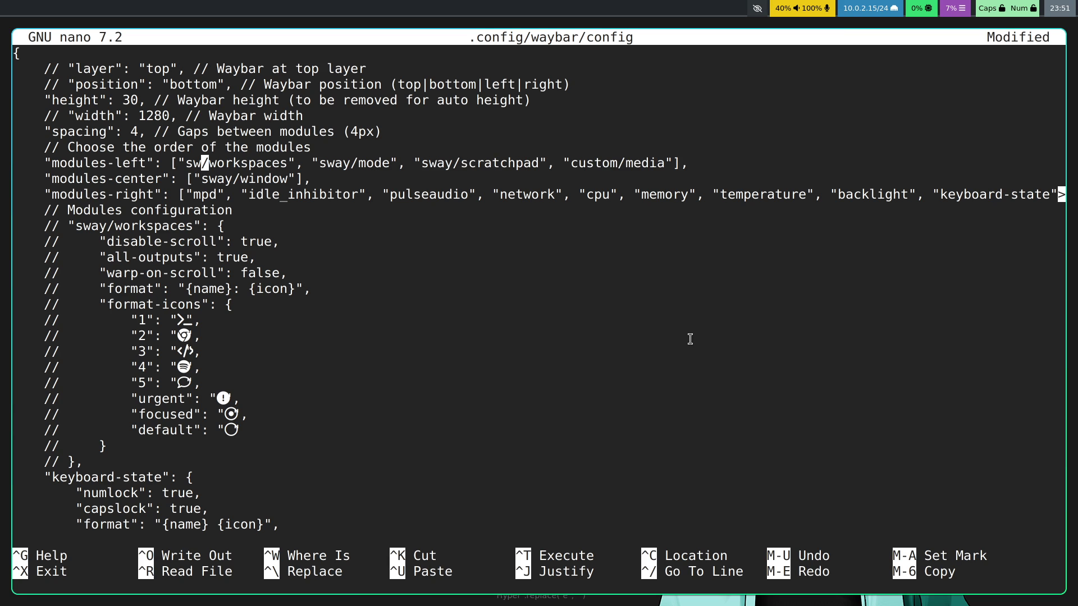
{"action": "type", "text": "hyprland"}
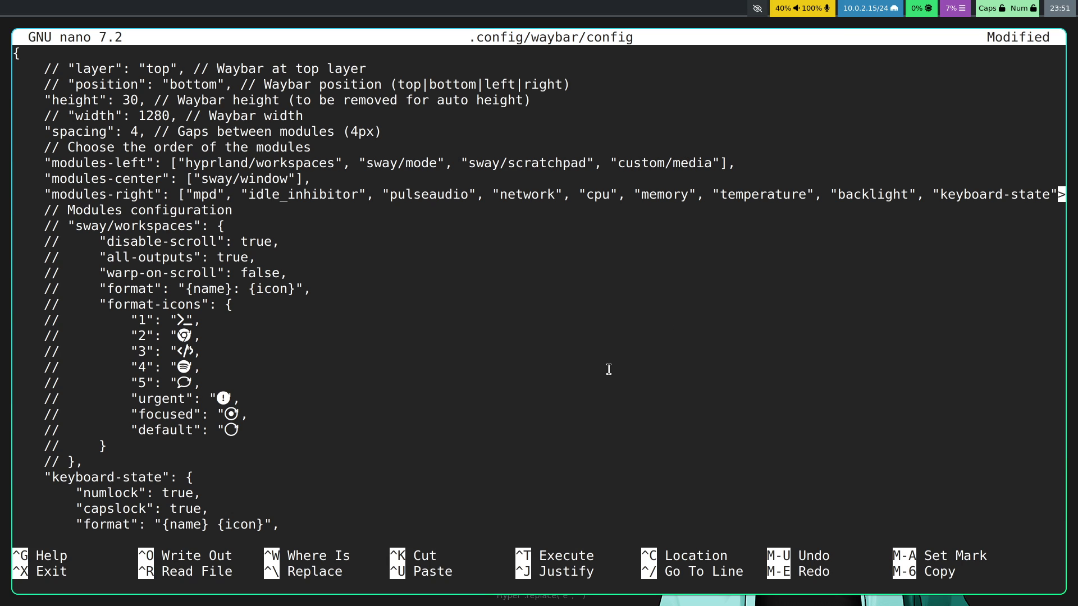
Step: Copy the word hyprland from the first modules-left entry by cutting it and pasting it back
{"action": "key", "text": "shift+Left"}
{"action": "key", "text": "shift+Left"}
{"action": "key", "text": "shift+Left"}
{"action": "key", "text": "shift+Left"}
{"action": "key", "text": "shift+Left"}
{"action": "key", "text": "shift+Left"}
{"action": "key", "text": "shift+Left"}
{"action": "key", "text": "shift+Left"}
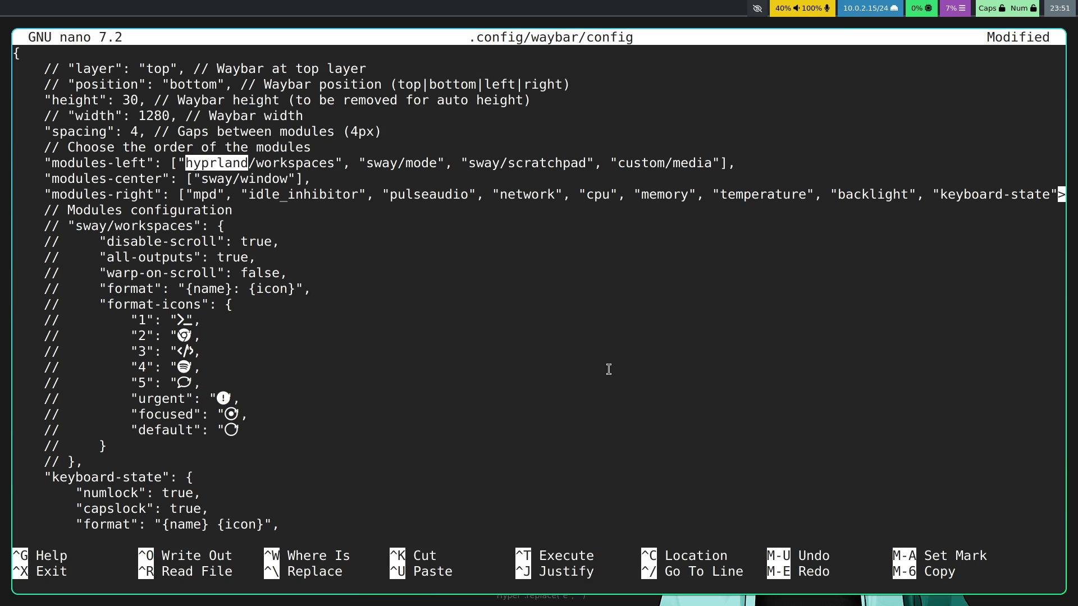
{"action": "key", "text": "ctrl+k"}
{"action": "key", "text": "ctrl+u"}
Step: Change "sway/mode" to "hyprland/mode" in the modules-left line and remove the duplicate opening quotation mark
{"action": "key", "text": "Right"}
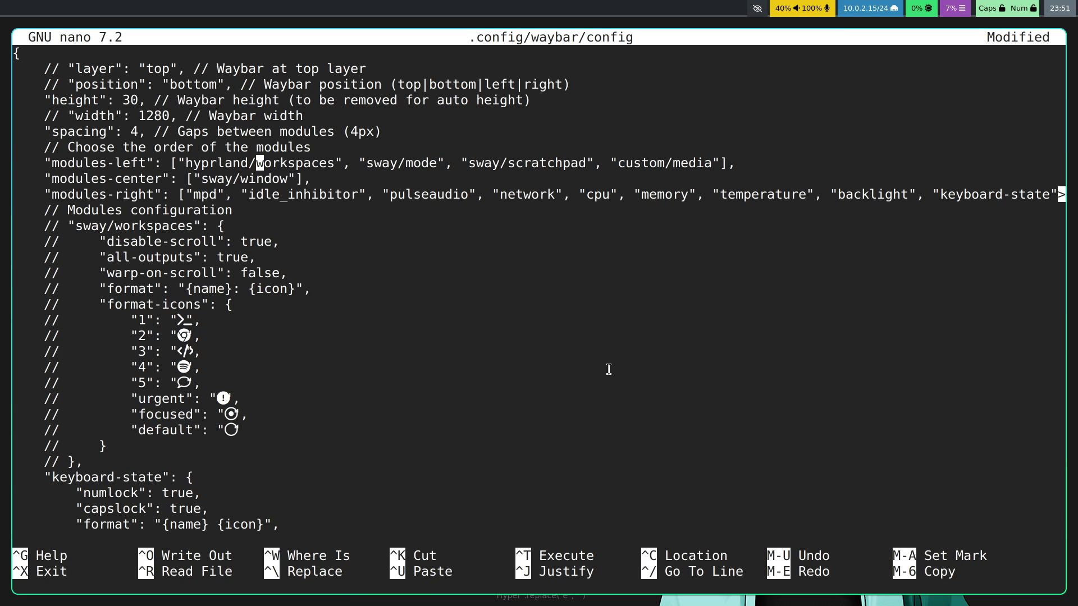
{"action": "key", "text": "Right"}
{"action": "key", "text": "Right"}
{"action": "key", "text": "Right"}
{"action": "key", "text": "Right"}
{"action": "key", "text": "Right"}
{"action": "key", "text": "Right"}
{"action": "key", "text": "Right"}
{"action": "key", "text": "Right"}
{"action": "key", "text": "Right"}
{"action": "key", "text": "Right"}
{"action": "key", "text": "Right"}
{"action": "key", "text": "Right"}
{"action": "key", "text": "Right"}
{"action": "key", "text": "Right"}
{"action": "key", "text": "Right"}
{"action": "key", "text": "Right"}
{"action": "key", "text": "Right"}
{"action": "key", "text": "Right"}
{"action": "key", "text": "BackSpace"}
{"action": "key", "text": "BackSpace"}
{"action": "key", "text": "BackSpace"}
{"action": "key", "text": "BackSpace"}
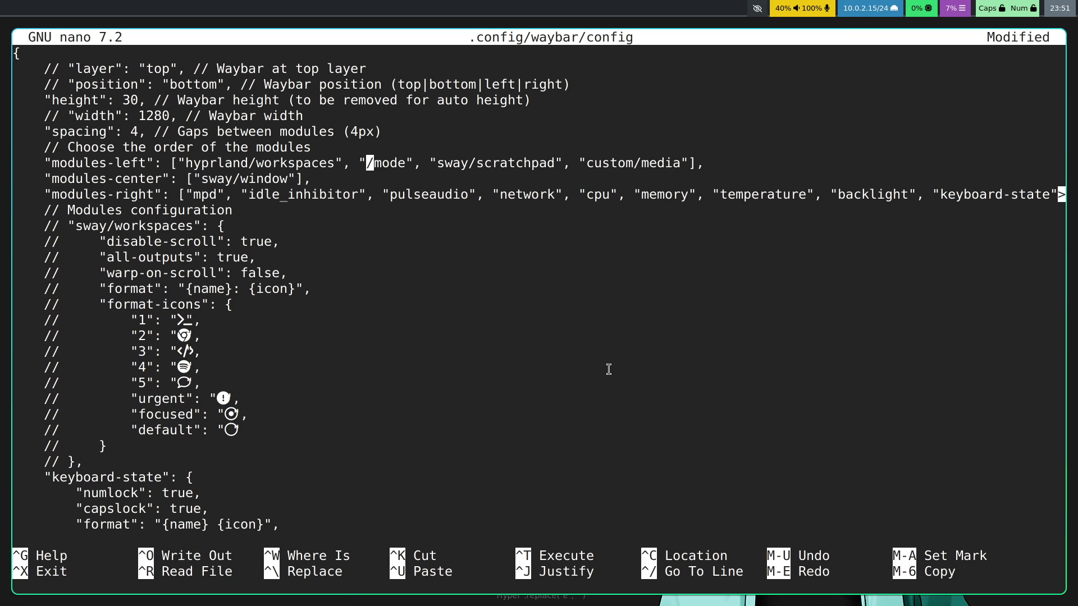
{"action": "key", "text": "ctrl+u"}
{"action": "key", "text": "Left"}
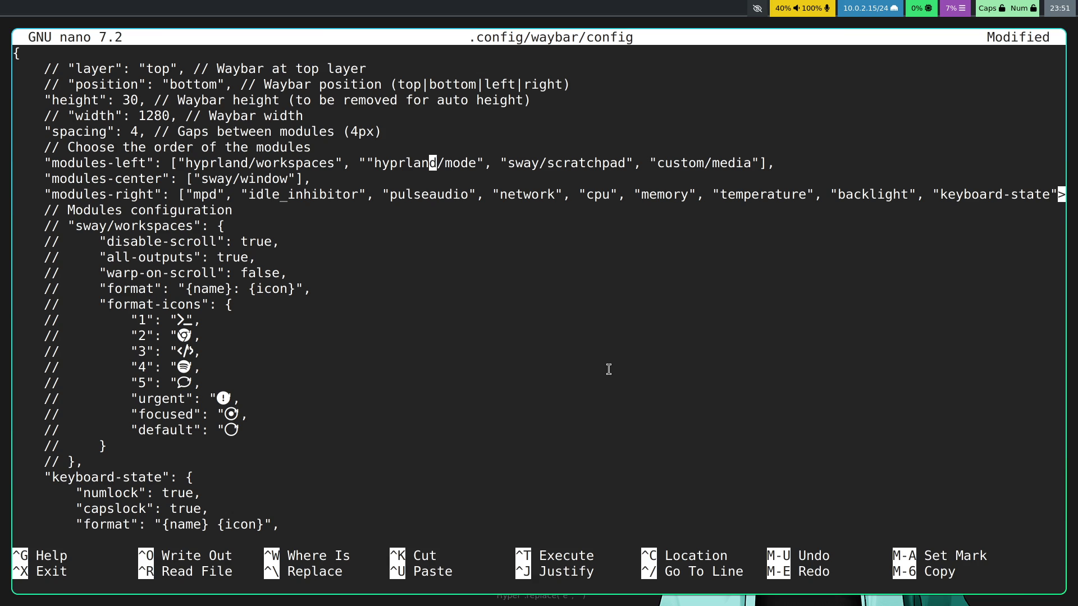
{"action": "key", "text": "Left"}
{"action": "key", "text": "Left"}
{"action": "key", "text": "Left"}
{"action": "key", "text": "Left"}
{"action": "key", "text": "Left"}
{"action": "key", "text": "Left"}
{"action": "key", "text": "Left"}
{"action": "key", "text": "BackSpace"}
Step: Change "sway/scratchpad" to "hyprland/scratchpad" in the modules-left line of the Waybar config
{"action": "key", "text": "Right"}
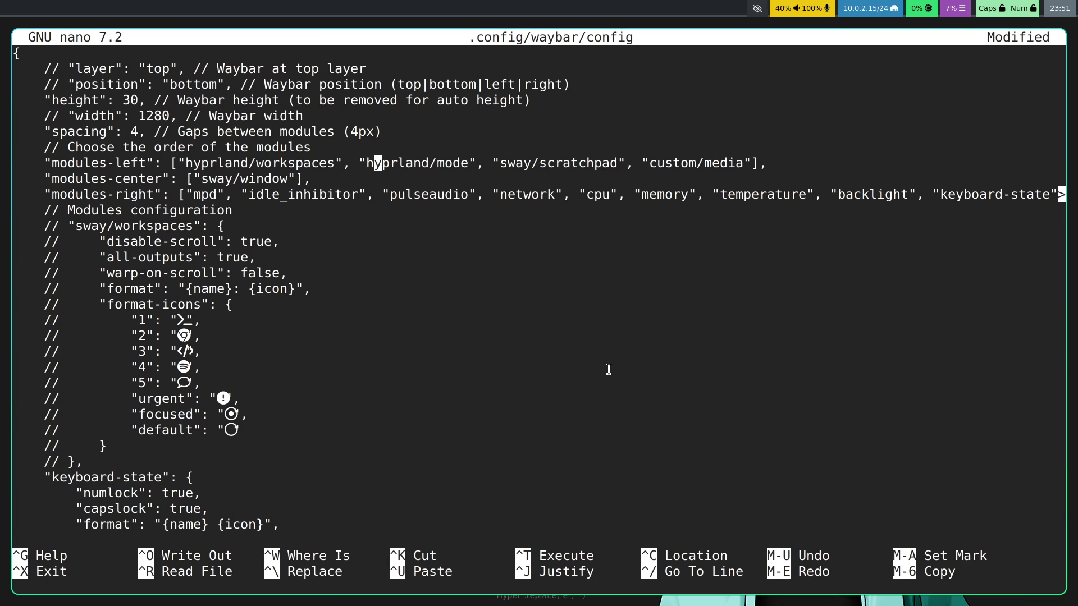
{"action": "key", "text": "Right"}
{"action": "key", "text": "Right"}
{"action": "key", "text": "Right"}
{"action": "key", "text": "Right"}
{"action": "key", "text": "Right"}
{"action": "key", "text": "Right"}
{"action": "key", "text": "Right"}
{"action": "key", "text": "Right"}
{"action": "key", "text": "Right"}
{"action": "key", "text": "Right"}
{"action": "key", "text": "Right"}
{"action": "key", "text": "Right"}
{"action": "key", "text": "Right"}
{"action": "key", "text": "Right"}
{"action": "key", "text": "Right"}
{"action": "key", "text": "Right"}
{"action": "key", "text": "Right"}
{"action": "key", "text": "Right"}
{"action": "key", "text": "Right"}
{"action": "key", "text": "Right"}
{"action": "key", "text": "BackSpace"}
{"action": "key", "text": "BackSpace"}
{"action": "key", "text": "BackSpace"}
{"action": "key", "text": "BackSpace"}
{"action": "key", "text": "BackSpace"}
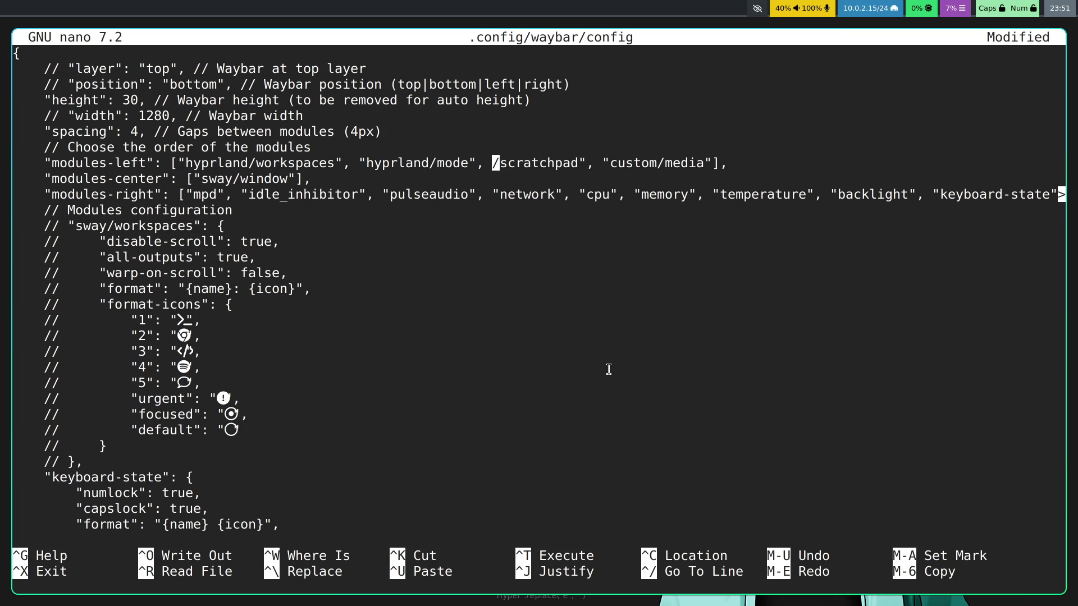
{"action": "type", "text": "\"hyprland"}
{"action": "key", "text": "Right"}
{"action": "key", "text": "Right"}
Step: Delete the opening quotation mark and the word sway from the "sway/language" entry in the modules-right line
{"action": "key", "text": "Down"}
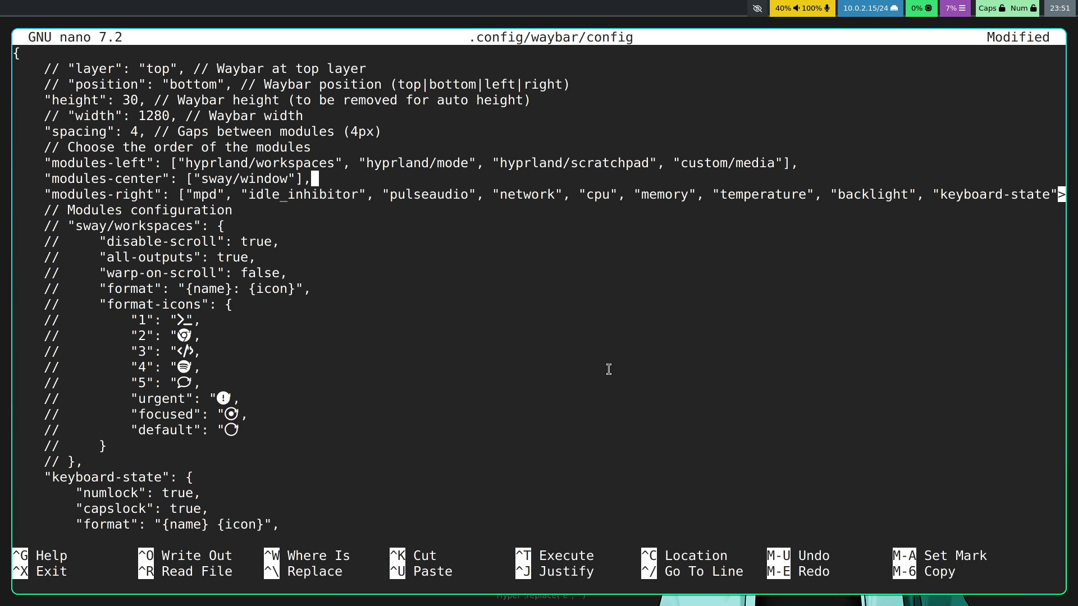
{"action": "key", "text": "Down"}
{"action": "key", "text": "Right"}
{"action": "key", "text": "Right"}
{"action": "key", "text": "Right"}
{"action": "key", "text": "Right"}
{"action": "key", "text": "Right"}
{"action": "key", "text": "Right"}
{"action": "key", "text": "Right"}
{"action": "key", "text": "Right"}
{"action": "key", "text": "Right"}
{"action": "key", "text": "Right"}
{"action": "key", "text": "Right"}
{"action": "key", "text": "Right"}
{"action": "key", "text": "Right"}
{"action": "key", "text": "Right"}
{"action": "key", "text": "Right"}
{"action": "key", "text": "Right"}
{"action": "key", "text": "Right"}
{"action": "key", "text": "Right"}
{"action": "key", "text": "Right"}
{"action": "key", "text": "Right"}
{"action": "key", "text": "Right"}
{"action": "key", "text": "Right"}
{"action": "key", "text": "Right"}
{"action": "key", "text": "Right"}
{"action": "key", "text": "Right"}
{"action": "key", "text": "Right"}
{"action": "key", "text": "Right"}
{"action": "key", "text": "Right"}
{"action": "key", "text": "Right"}
{"action": "key", "text": "Right"}
{"action": "key", "text": "Right"}
{"action": "key", "text": "Right"}
{"action": "key", "text": "Right"}
{"action": "key", "text": "Right"}
{"action": "key", "text": "Right"}
{"action": "key", "text": "Right"}
{"action": "key", "text": "Right"}
{"action": "key", "text": "Right"}
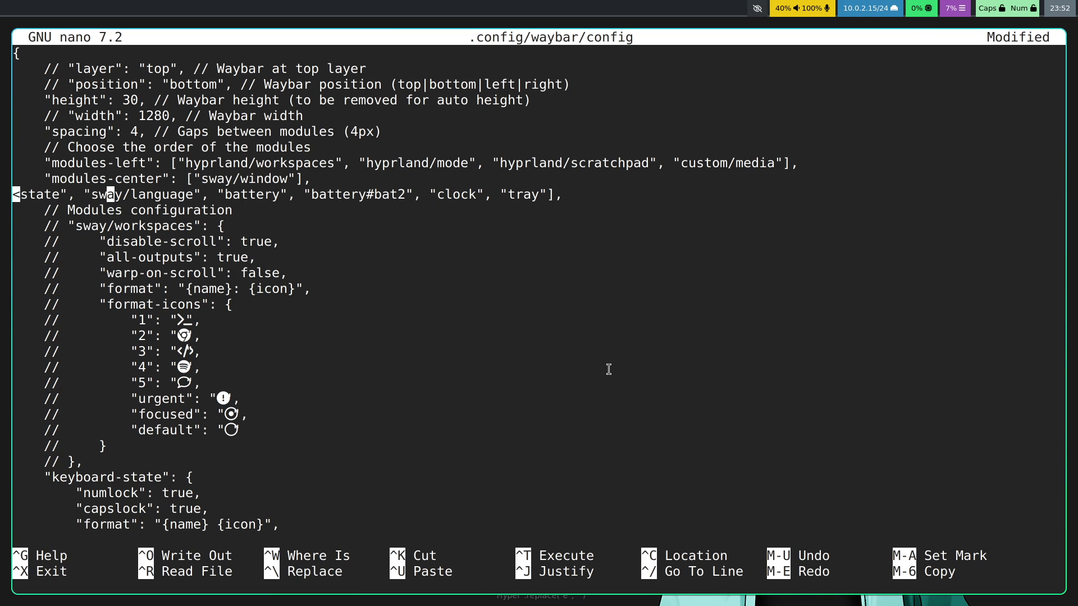
{"action": "key", "text": "BackSpace"}
{"action": "key", "text": "BackSpace"}
{"action": "key", "text": "BackSpace"}
{"action": "key", "text": "BackSpace"}
{"action": "key", "text": "BackSpace"}
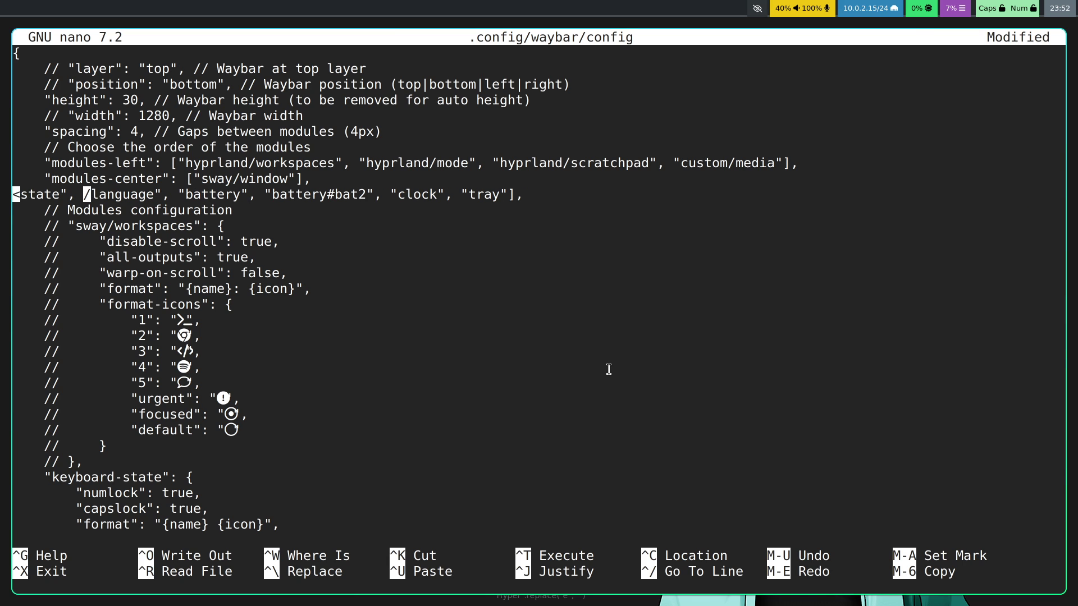
{"action": "key", "text": "Page_Down"}
{"action": "key", "text": "Up"}
{"action": "key", "text": "Up"}
{"action": "key", "text": "Up"}
{"action": "key", "text": "Up"}
{"action": "key", "text": "Up"}
{"action": "key", "text": "Up"}
{"action": "key", "text": "Up"}
{"action": "key", "text": "Up"}
{"action": "key", "text": "Up"}
{"action": "key", "text": "Up"}
{"action": "key", "text": "Up"}
{"action": "key", "text": "Up"}
{"action": "key", "text": "Up"}
{"action": "key", "text": "Up"}
{"action": "key", "text": "Up"}
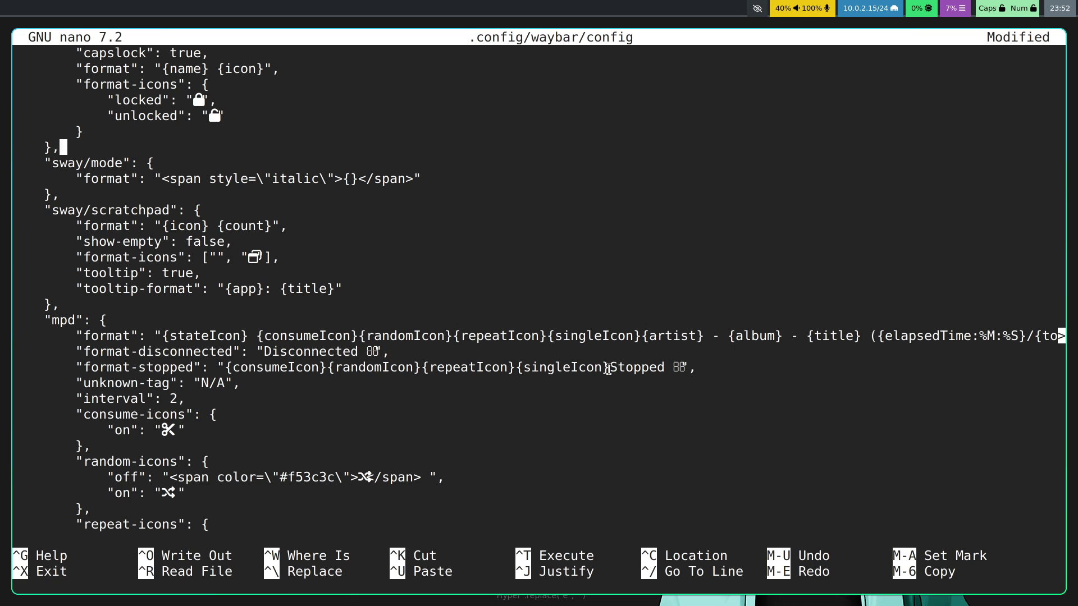
{"action": "key", "text": "Up"}
{"action": "key", "text": "Up"}
{"action": "key", "text": "Up"}
{"action": "key", "text": "Up"}
{"action": "key", "text": "Up"}
{"action": "key", "text": "Up"}
{"action": "key", "text": "Up"}
{"action": "key", "text": "Up"}
{"action": "key", "text": "Up"}
{"action": "key", "text": "Up"}
{"action": "key", "text": "Up"}
{"action": "key", "text": "Up"}
{"action": "key", "text": "Up"}
{"action": "key", "text": "Up"}
{"action": "key", "text": "Up"}
{"action": "key", "text": "Up"}
{"action": "key", "text": "Up"}
{"action": "key", "text": "Up"}
{"action": "key", "text": "Up"}
{"action": "key", "text": "Up"}
{"action": "key", "text": "Down"}
{"action": "key", "text": "End"}
{"action": "key", "text": "Down"}
{"action": "key", "text": "End"}
{"action": "key", "text": "Down"}
{"action": "key", "text": "Down"}
{"action": "key", "text": "Down"}
{"action": "key", "text": "Down"}
{"action": "key", "text": "Down"}
{"action": "key", "text": "End"}
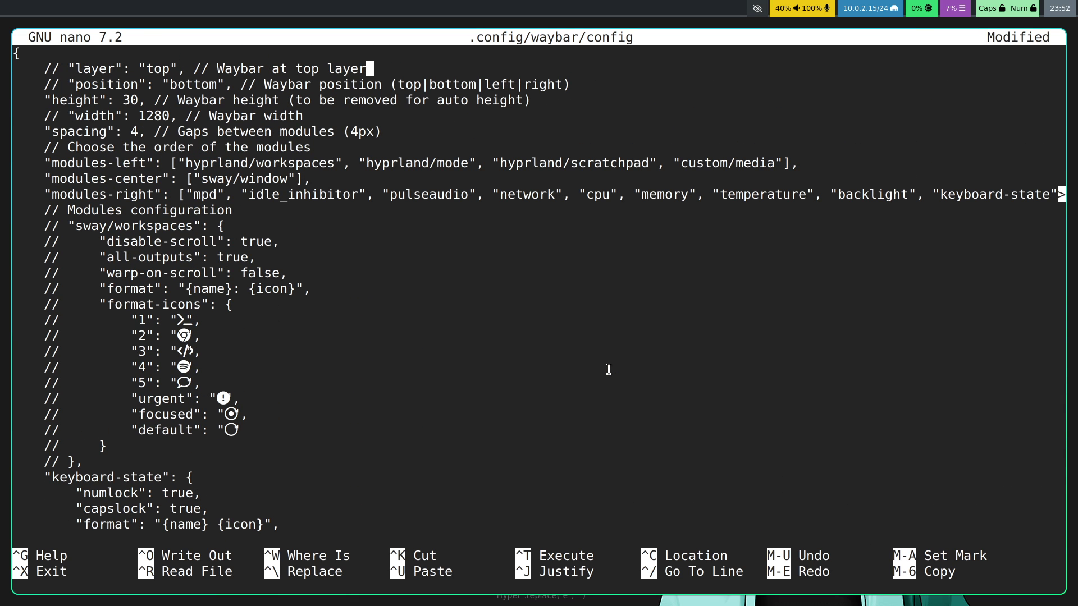
{"action": "key", "text": "Down"}
{"action": "key", "text": "Down"}
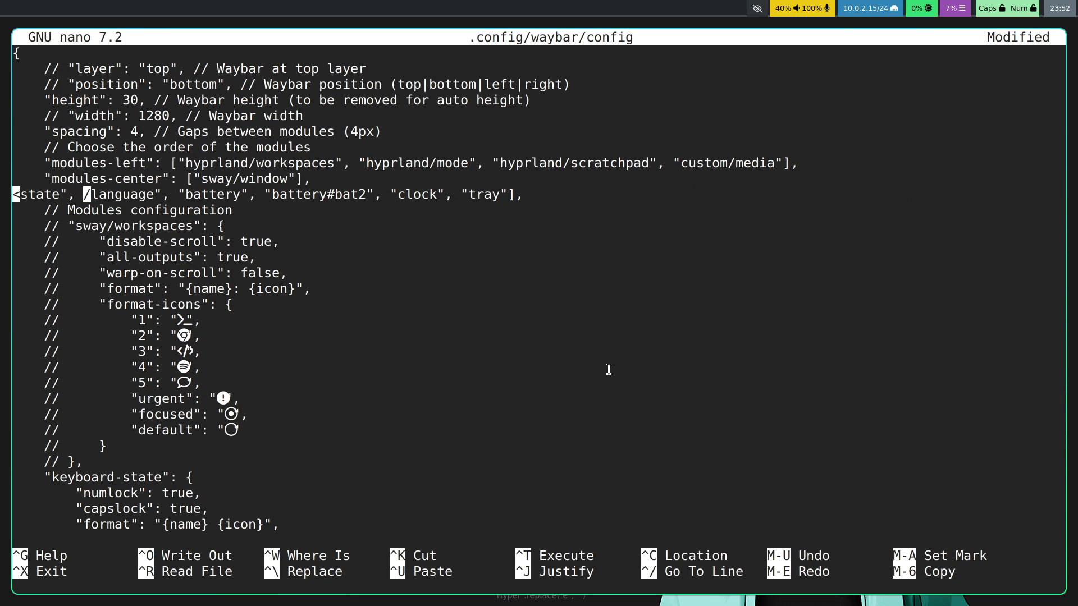
Step: Insert "hyprland with its opening quotation mark directly before /language in the modules-right line
{"action": "type", "text": "\"hyprland"}
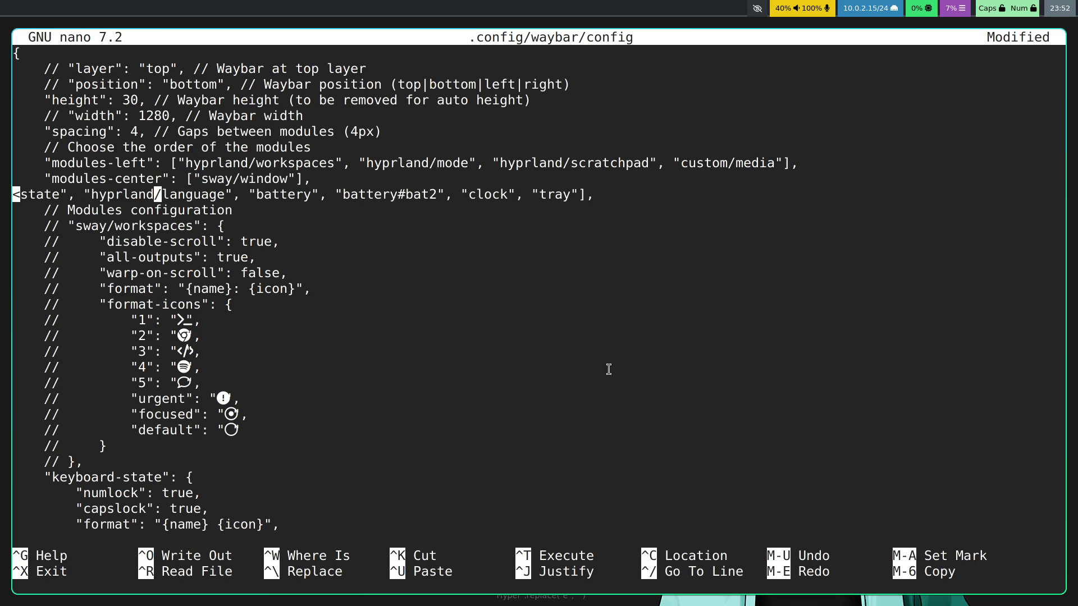
Step: Change "sway/workspaces" to "hyprland/workspaces" in the commented-out block under Modules configuration
{"action": "key", "text": "Right"}
{"action": "key", "text": "Right"}
{"action": "key", "text": "Right"}
{"action": "key", "text": "Right"}
{"action": "key", "text": "Down"}
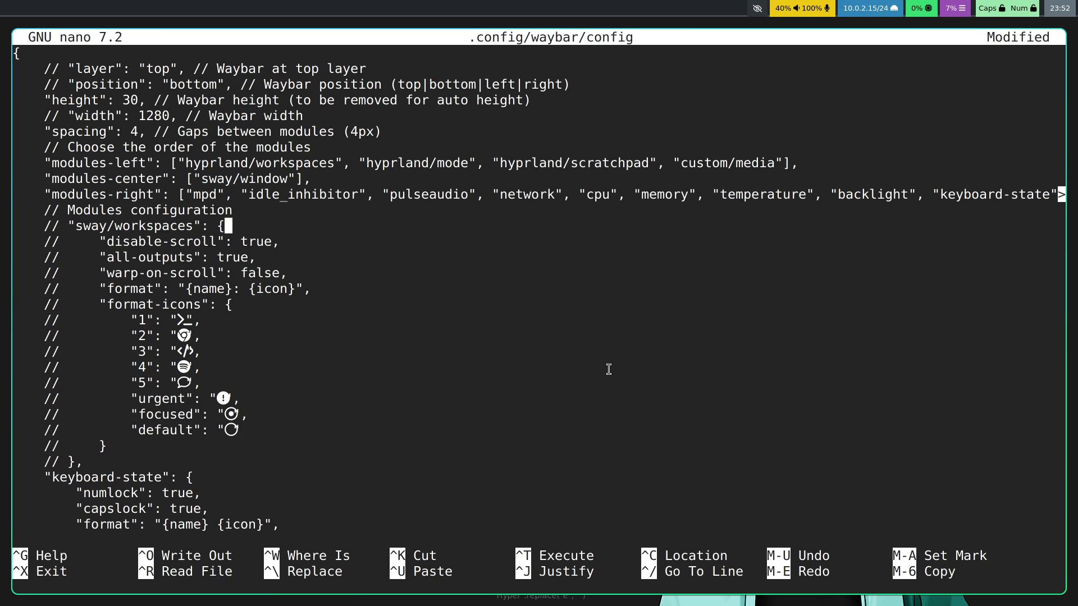
{"action": "key", "text": "Left"}
{"action": "key", "text": "Left"}
{"action": "key", "text": "Left"}
{"action": "key", "text": "Left"}
{"action": "key", "text": "Left"}
{"action": "key", "text": "Left"}
{"action": "key", "text": "Left"}
{"action": "key", "text": "Left"}
{"action": "key", "text": "Left"}
{"action": "key", "text": "Left"}
{"action": "key", "text": "Left"}
{"action": "key", "text": "Left"}
{"action": "key", "text": "Left"}
{"action": "key", "text": "Left"}
{"action": "key", "text": "Left"}
{"action": "key", "text": "BackSpace"}
{"action": "key", "text": "BackSpace"}
{"action": "key", "text": "BackSpace"}
{"action": "key", "text": "BackSpace"}
{"action": "key", "text": "BackSpace"}
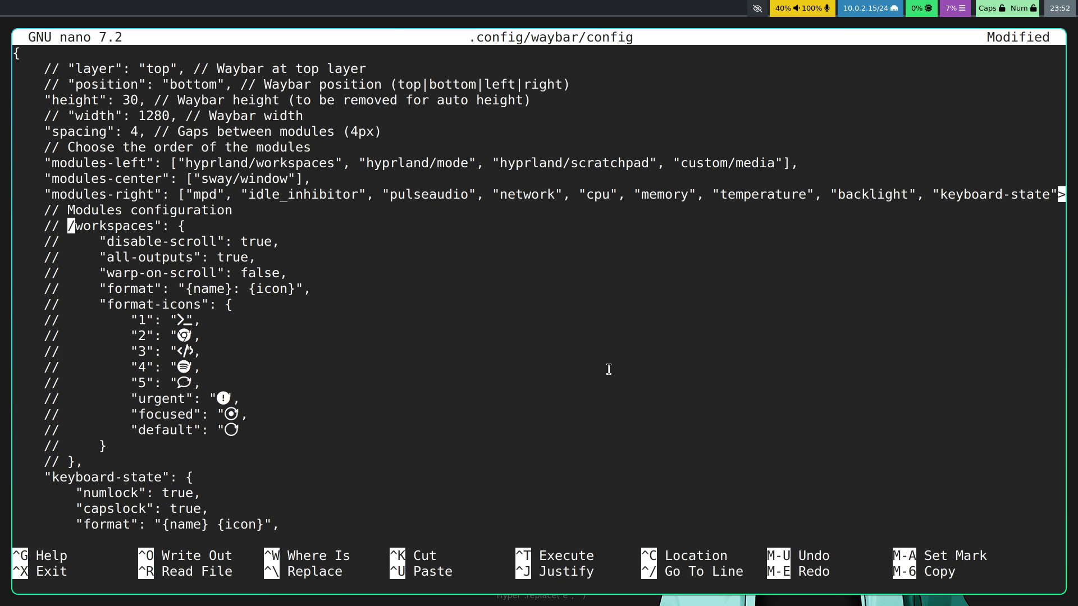
{"action": "type", "text": "\"hyprland"}
Step: Change the "sway/mode" block heading below the keyboard-state section to "hyprland/mode"
{"action": "key", "text": "Down"}
{"action": "key", "text": "Down"}
{"action": "key", "text": "Down"}
{"action": "key", "text": "Down"}
{"action": "key", "text": "Down"}
{"action": "key", "text": "Down"}
{"action": "key", "text": "Down"}
{"action": "key", "text": "Down"}
{"action": "key", "text": "Down"}
{"action": "key", "text": "Down"}
{"action": "key", "text": "Down"}
{"action": "key", "text": "Down"}
{"action": "key", "text": "Down"}
{"action": "key", "text": "Down"}
{"action": "key", "text": "Down"}
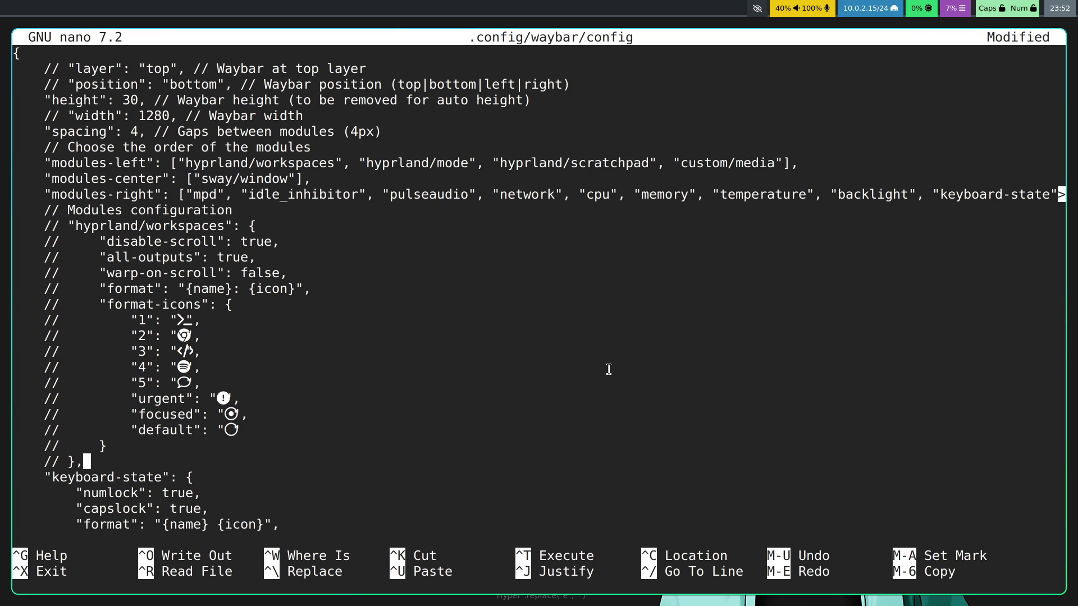
{"action": "key", "text": "Down"}
{"action": "key", "text": "Down"}
{"action": "key", "text": "Down"}
{"action": "key", "text": "Down"}
{"action": "key", "text": "Down"}
{"action": "key", "text": "Down"}
{"action": "key", "text": "Down"}
{"action": "key", "text": "Down"}
{"action": "key", "text": "Down"}
{"action": "key", "text": "Down"}
{"action": "key", "text": "Down"}
{"action": "key", "text": "Down"}
{"action": "key", "text": "Down"}
{"action": "key", "text": "Down"}
{"action": "key", "text": "Down"}
{"action": "key", "text": "Down"}
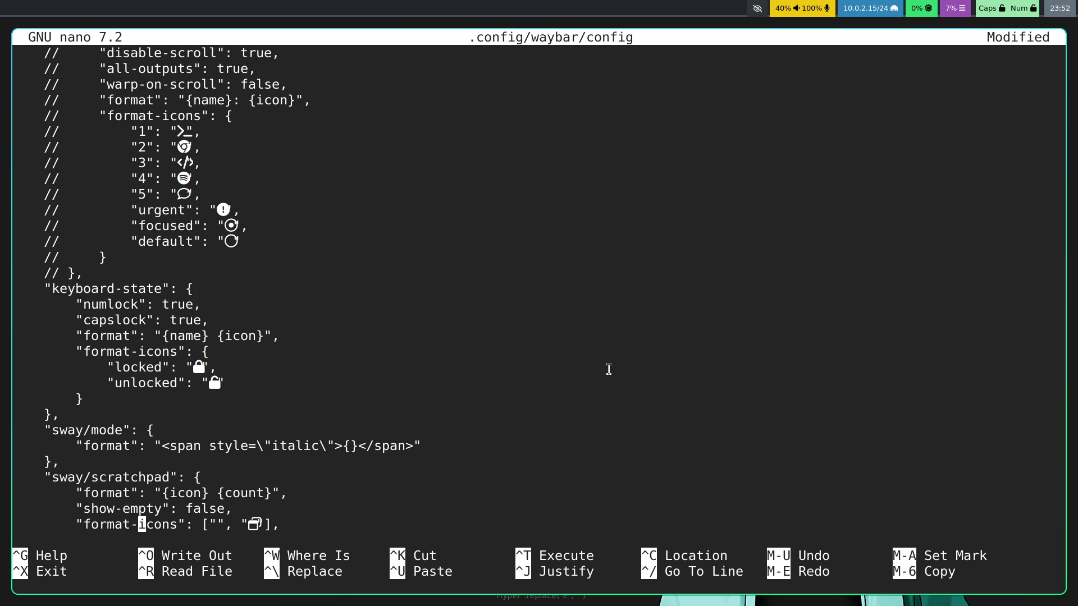
{"action": "key", "text": "Down"}
{"action": "key", "text": "Down"}
{"action": "key", "text": "Up"}
{"action": "key", "text": "Up"}
{"action": "key", "text": "Up"}
{"action": "key", "text": "Up"}
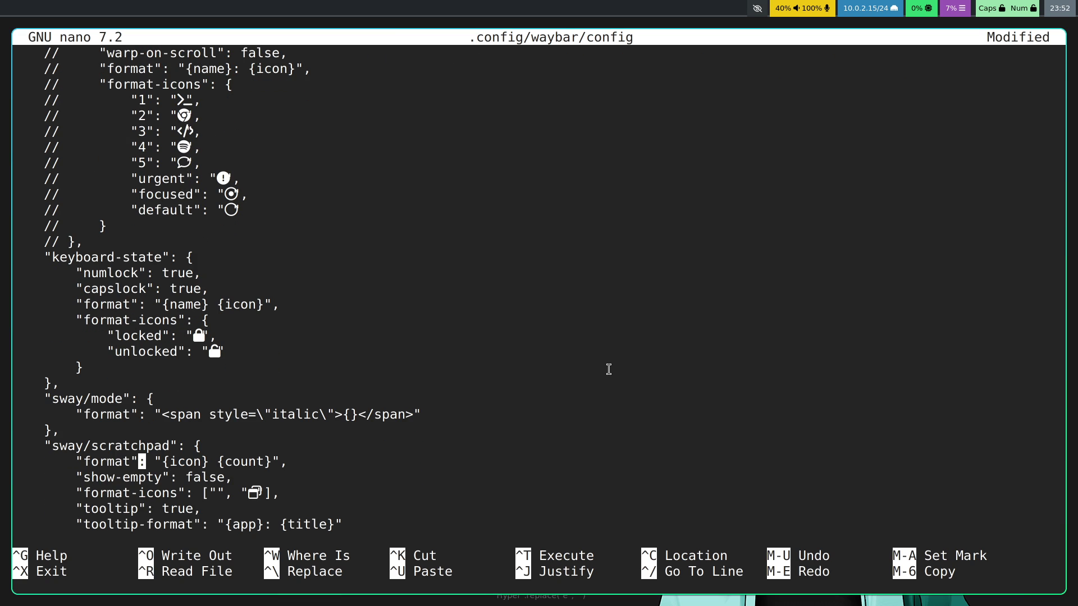
{"action": "key", "text": "Up"}
{"action": "key", "text": "Up"}
{"action": "key", "text": "Up"}
{"action": "key", "text": "Up"}
{"action": "key", "text": "Left"}
{"action": "key", "text": "Left"}
{"action": "key", "text": "Left"}
{"action": "key", "text": "Left"}
{"action": "key", "text": "Left"}
{"action": "key", "text": "Left"}
{"action": "key", "text": "Left"}
{"action": "key", "text": "BackSpace"}
{"action": "key", "text": "BackSpace"}
{"action": "key", "text": "BackSpace"}
{"action": "key", "text": "BackSpace"}
{"action": "key", "text": "BackSpace"}
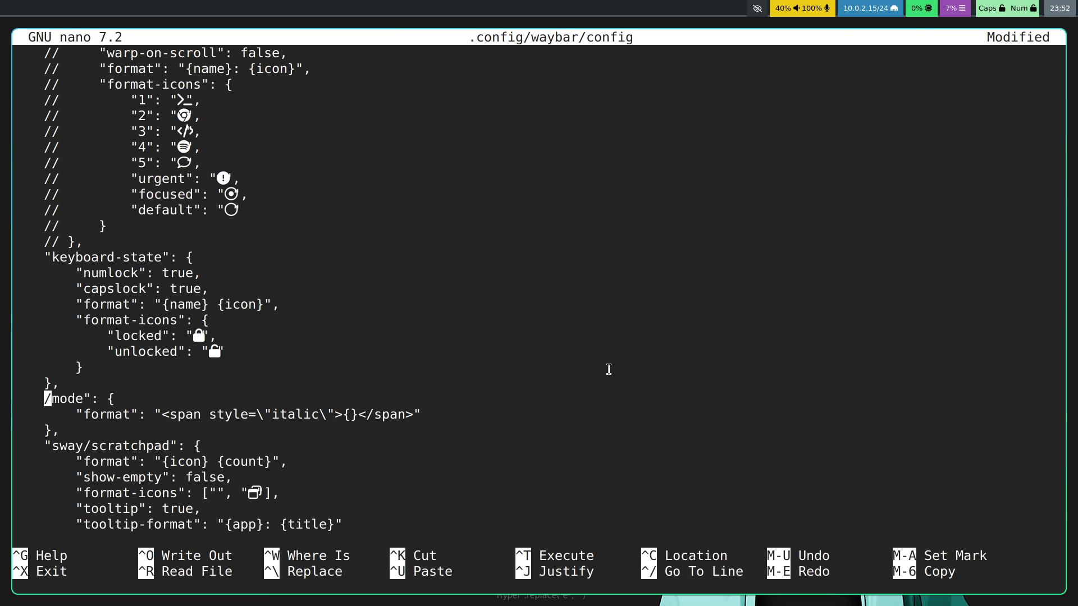
{"action": "type", "text": "\"hyprland"}
Step: Rename the "sway/scratchpad" configuration block to "hyprland/scratchpad"
{"action": "key", "text": "Down"}
{"action": "key", "text": "Down"}
{"action": "key", "text": "Down"}
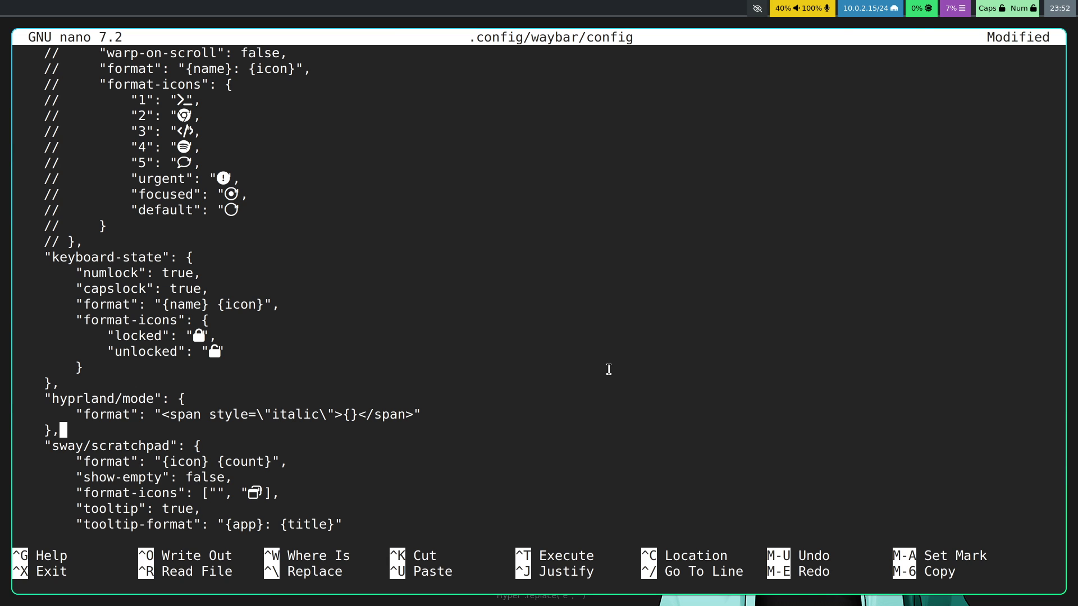
{"action": "key", "text": "Left"}
{"action": "key", "text": "Left"}
{"action": "key", "text": "Left"}
{"action": "key", "text": "Left"}
{"action": "key", "text": "BackSpace"}
{"action": "key", "text": "BackSpace"}
{"action": "key", "text": "BackSpace"}
{"action": "key", "text": "BackSpace"}
{"action": "key", "text": "BackSpace"}
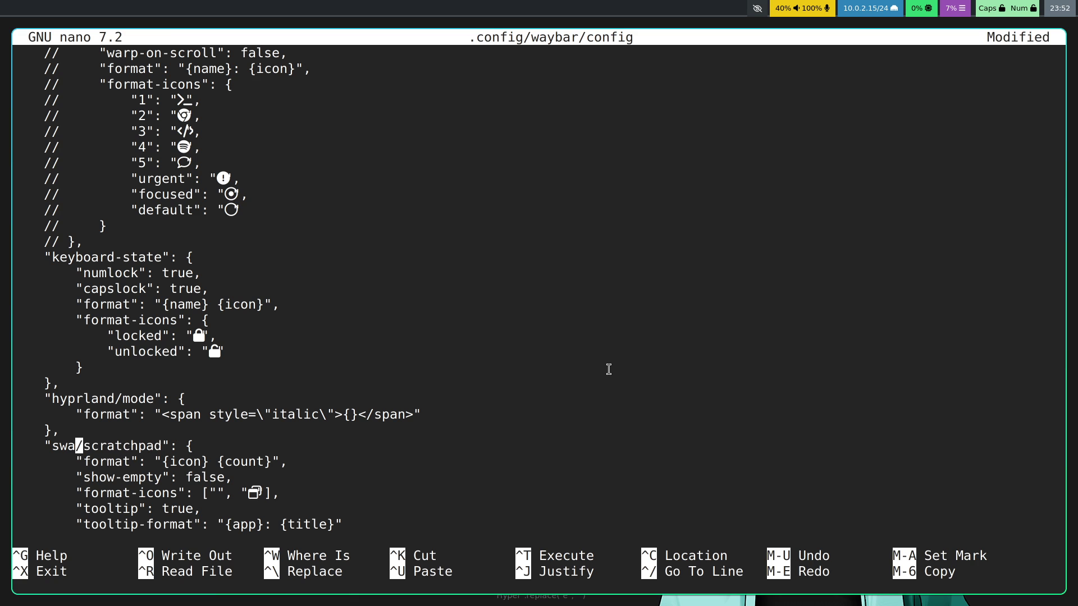
{"action": "type", "text": "\"hyprland"}
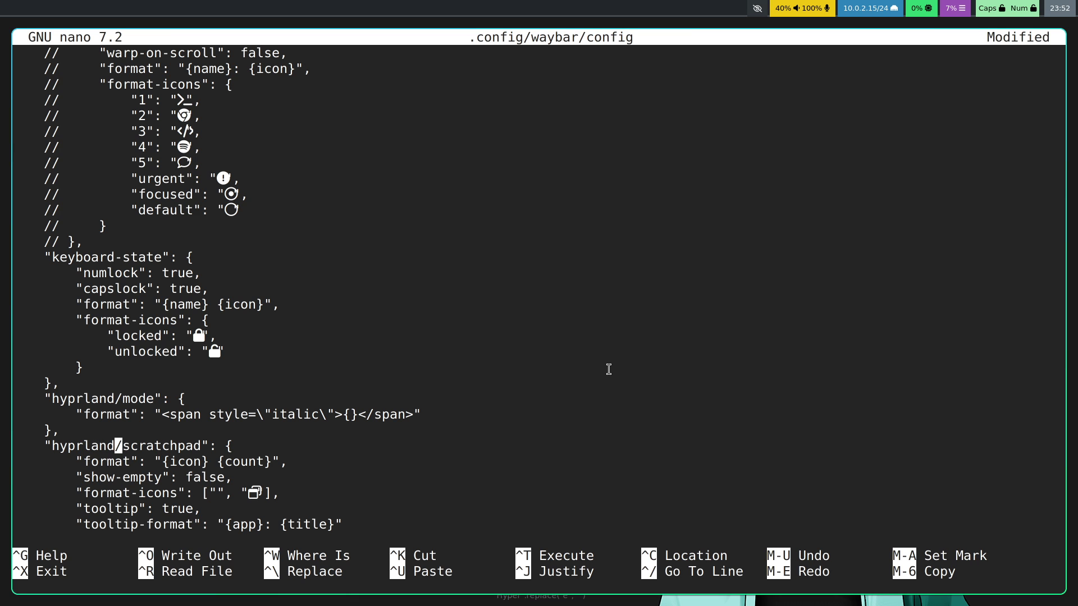
Step: Examine the rest of the Waybar config, from the scratchpad block to the end of the file, for remaining sway module names
{"action": "key", "text": "Down"}
{"action": "key", "text": "Down"}
{"action": "key", "text": "Down"}
{"action": "key", "text": "Down"}
{"action": "key", "text": "Down"}
{"action": "key", "text": "Down"}
{"action": "key", "text": "Down"}
{"action": "key", "text": "Down"}
{"action": "key", "text": "Down"}
{"action": "key", "text": "Down"}
{"action": "key", "text": "Down"}
{"action": "key", "text": "Down"}
{"action": "key", "text": "Down"}
{"action": "key", "text": "Down"}
{"action": "key", "text": "Down"}
{"action": "key", "text": "Down"}
{"action": "key", "text": "Down"}
{"action": "key", "text": "Down"}
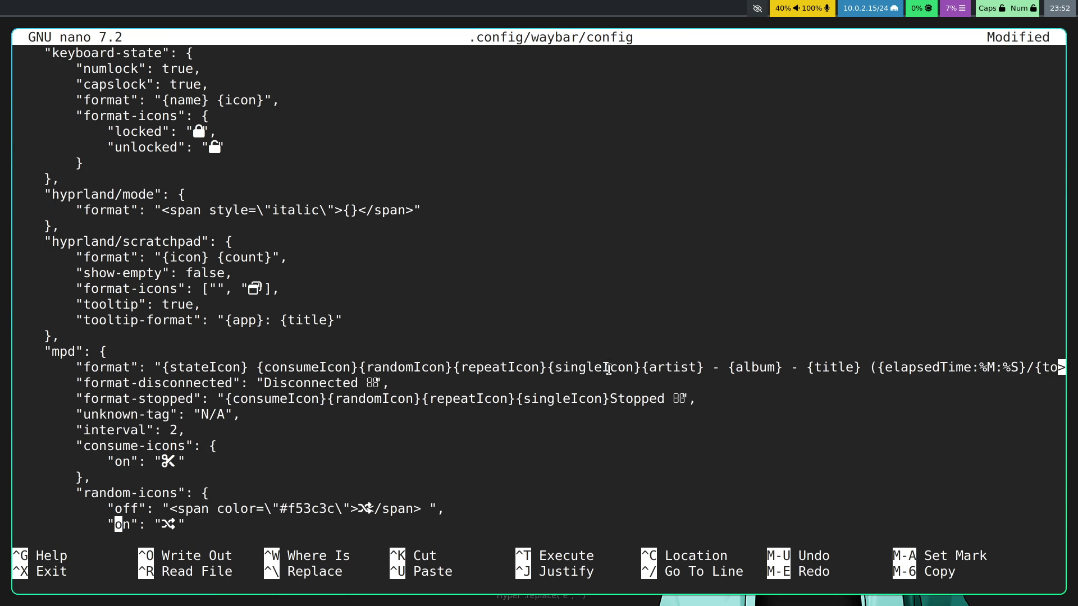
{"action": "key", "text": "Down"}
{"action": "key", "text": "Down"}
{"action": "key", "text": "Down"}
{"action": "key", "text": "Down"}
{"action": "key", "text": "Down"}
{"action": "key", "text": "Down"}
{"action": "key", "text": "Down"}
{"action": "key", "text": "Down"}
{"action": "key", "text": "Down"}
{"action": "key", "text": "Down"}
{"action": "key", "text": "Down"}
{"action": "key", "text": "Down"}
{"action": "key", "text": "Down"}
{"action": "key", "text": "Down"}
{"action": "key", "text": "Down"}
{"action": "key", "text": "Down"}
{"action": "key", "text": "Down"}
{"action": "key", "text": "Down"}
{"action": "key", "text": "Down"}
{"action": "key", "text": "Down"}
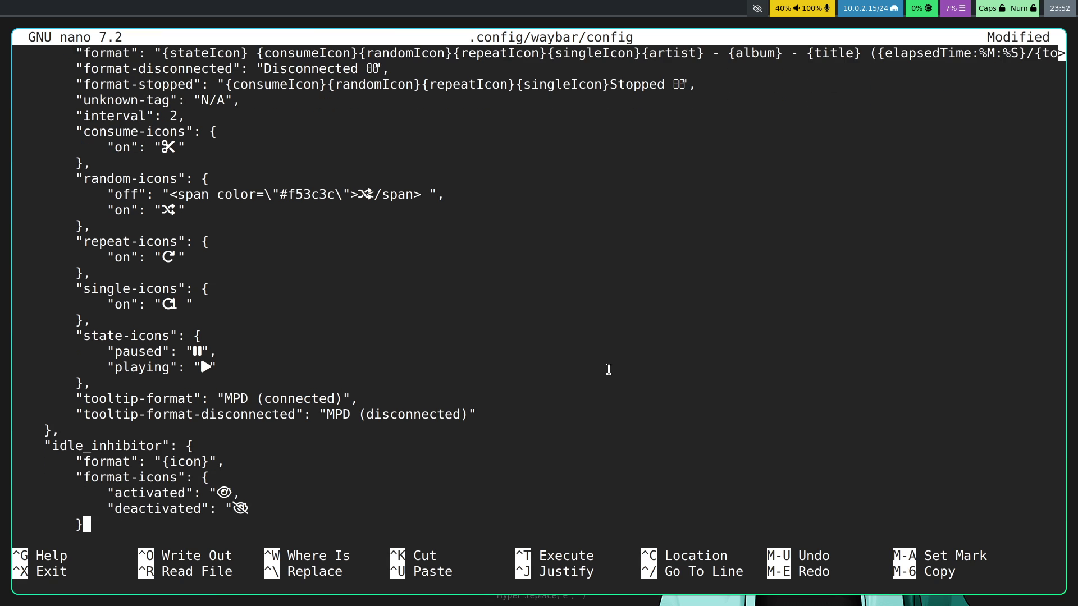
{"action": "key", "text": "Down"}
{"action": "key", "text": "Down"}
{"action": "key", "text": "Down"}
{"action": "key", "text": "Down"}
{"action": "key", "text": "Down"}
{"action": "key", "text": "Down"}
{"action": "key", "text": "Down"}
{"action": "key", "text": "Down"}
{"action": "key", "text": "Down"}
{"action": "key", "text": "Down"}
{"action": "key", "text": "Down"}
{"action": "key", "text": "Down"}
{"action": "key", "text": "Down"}
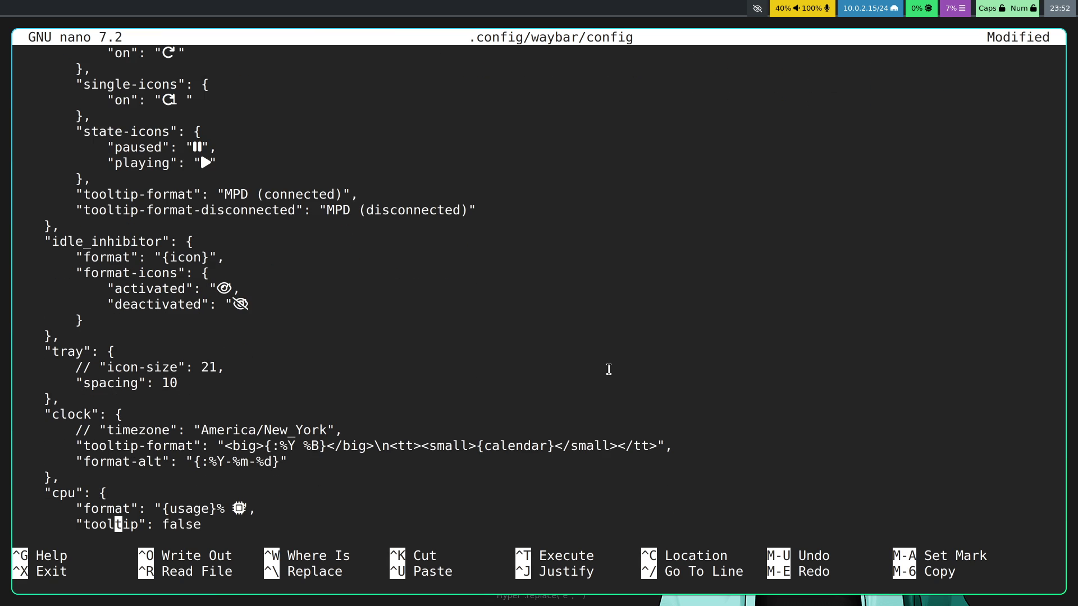
{"action": "key", "text": "Down"}
{"action": "key", "text": "Down"}
{"action": "key", "text": "Down"}
{"action": "key", "text": "Down"}
{"action": "key", "text": "Down"}
{"action": "key", "text": "Down"}
{"action": "key", "text": "Down"}
{"action": "key", "text": "Down"}
{"action": "key", "text": "Down"}
{"action": "key", "text": "Down"}
{"action": "key", "text": "Down"}
{"action": "key", "text": "Down"}
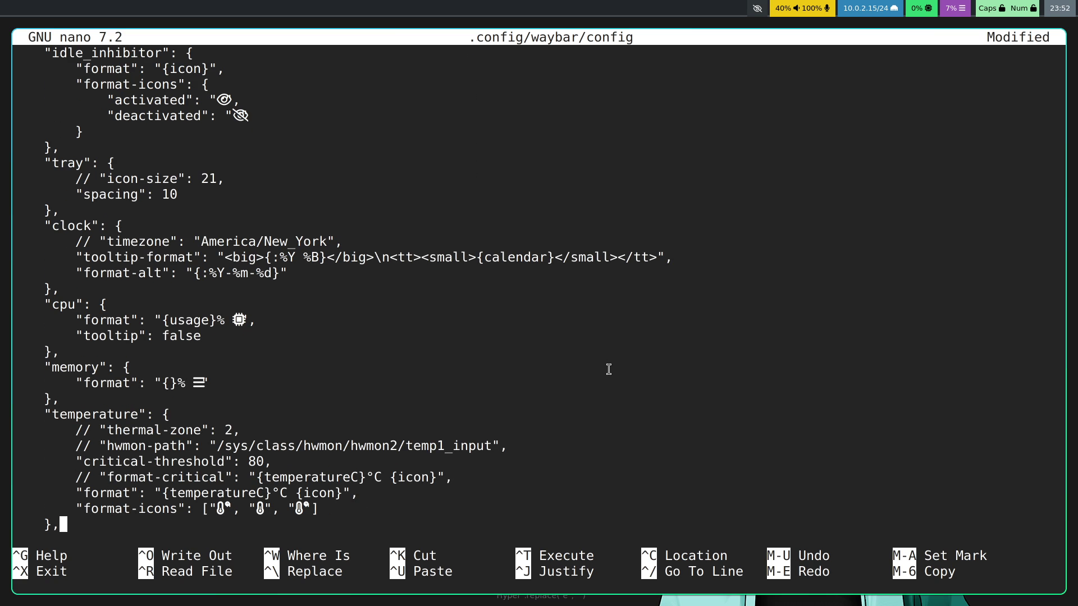
{"action": "key", "text": "Down"}
{"action": "key", "text": "Down"}
{"action": "key", "text": "Down"}
{"action": "key", "text": "Down"}
{"action": "key", "text": "Down"}
{"action": "key", "text": "Down"}
{"action": "key", "text": "Down"}
{"action": "key", "text": "Down"}
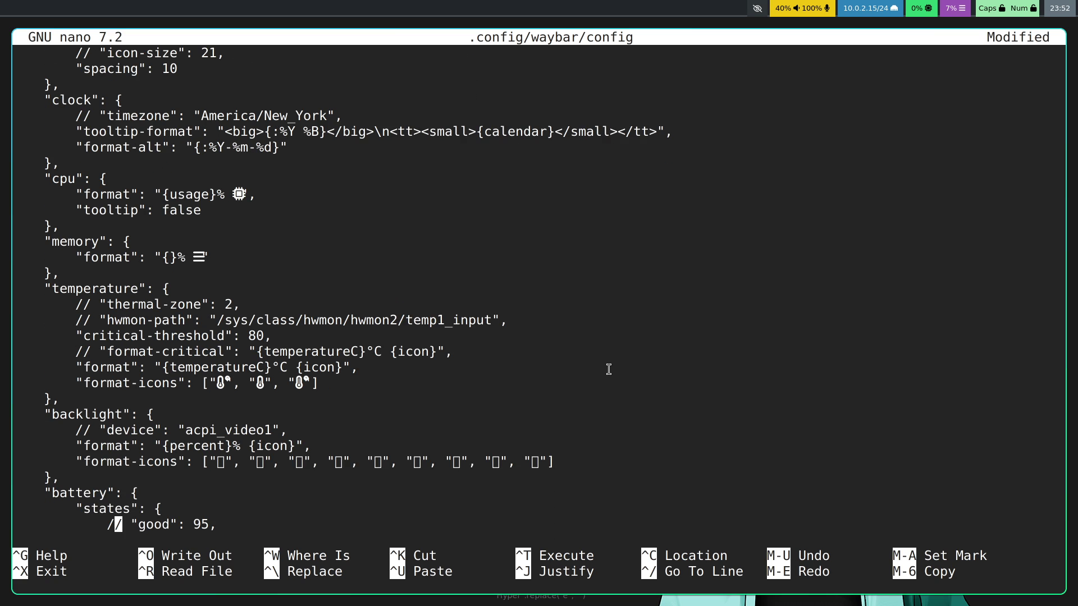
{"action": "type", "text": "//"}
{"action": "key", "text": "Down"}
{"action": "key", "text": "Down"}
{"action": "key", "text": "Down"}
{"action": "key", "text": "Down"}
{"action": "key", "text": "Down"}
{"action": "key", "text": "Down"}
{"action": "key", "text": "Down"}
{"action": "key", "text": "Down"}
{"action": "key", "text": "Down"}
{"action": "key", "text": "Down"}
{"action": "key", "text": "Down"}
{"action": "key", "text": "Down"}
{"action": "key", "text": "Down"}
{"action": "key", "text": "Down"}
{"action": "key", "text": "Down"}
{"action": "key", "text": "Down"}
{"action": "key", "text": "Down"}
{"action": "key", "text": "Down"}
{"action": "key", "text": "Down"}
{"action": "key", "text": "Down"}
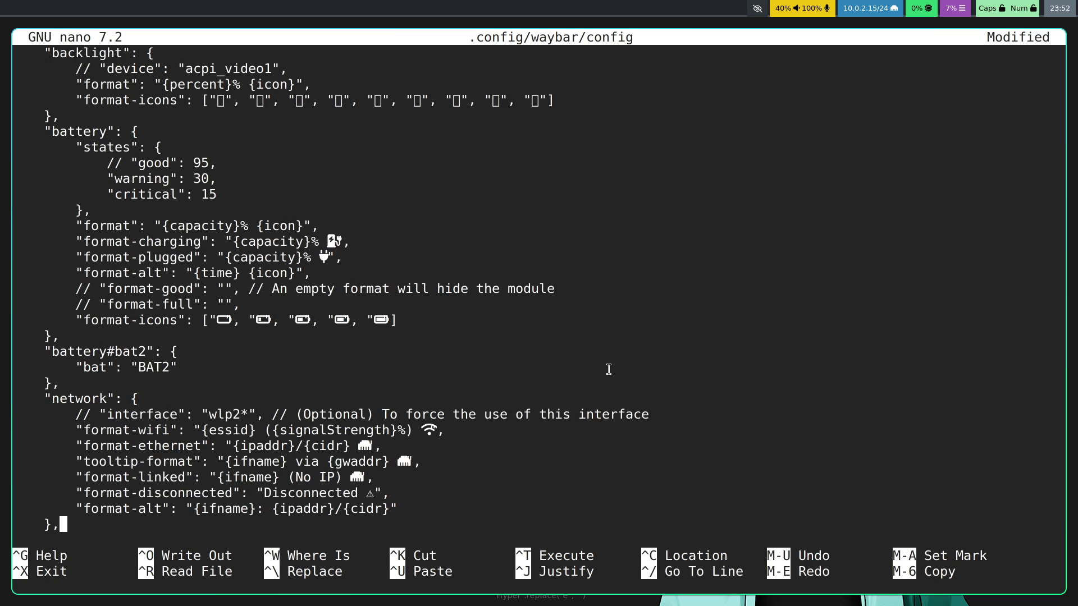
{"action": "key", "text": "Down"}
{"action": "key", "text": "Down"}
{"action": "key", "text": "Down"}
{"action": "key", "text": "Down"}
{"action": "key", "text": "Down"}
{"action": "key", "text": "Down"}
{"action": "key", "text": "Down"}
{"action": "key", "text": "Down"}
{"action": "key", "text": "Down"}
{"action": "key", "text": "Down"}
{"action": "key", "text": "Down"}
{"action": "key", "text": "Down"}
{"action": "key", "text": "Down"}
{"action": "key", "text": "Down"}
{"action": "key", "text": "Down"}
{"action": "key", "text": "Down"}
{"action": "key", "text": "Down"}
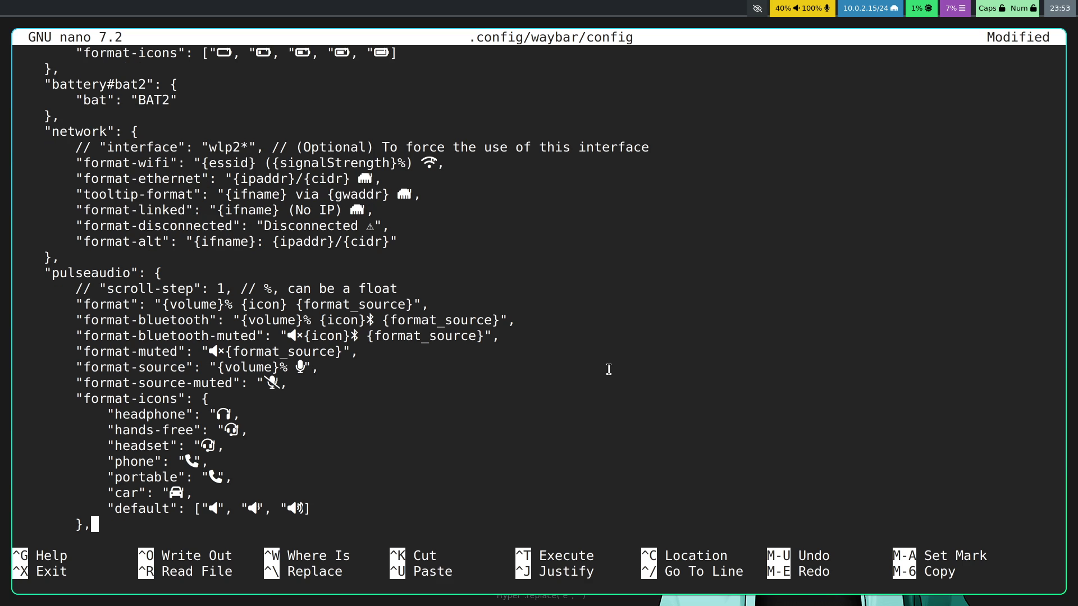
{"action": "key", "text": "Down"}
{"action": "key", "text": "Down"}
{"action": "key", "text": "Down"}
{"action": "key", "text": "Down"}
{"action": "key", "text": "Down"}
{"action": "key", "text": "Down"}
{"action": "key", "text": "Down"}
{"action": "key", "text": "Down"}
{"action": "key", "text": "Down"}
{"action": "key", "text": "Down"}
{"action": "key", "text": "Down"}
{"action": "key", "text": "Down"}
{"action": "key", "text": "Down"}
{"action": "key", "text": "Down"}
{"action": "key", "text": "Down"}
{"action": "key", "text": "Down"}
{"action": "key", "text": "Down"}
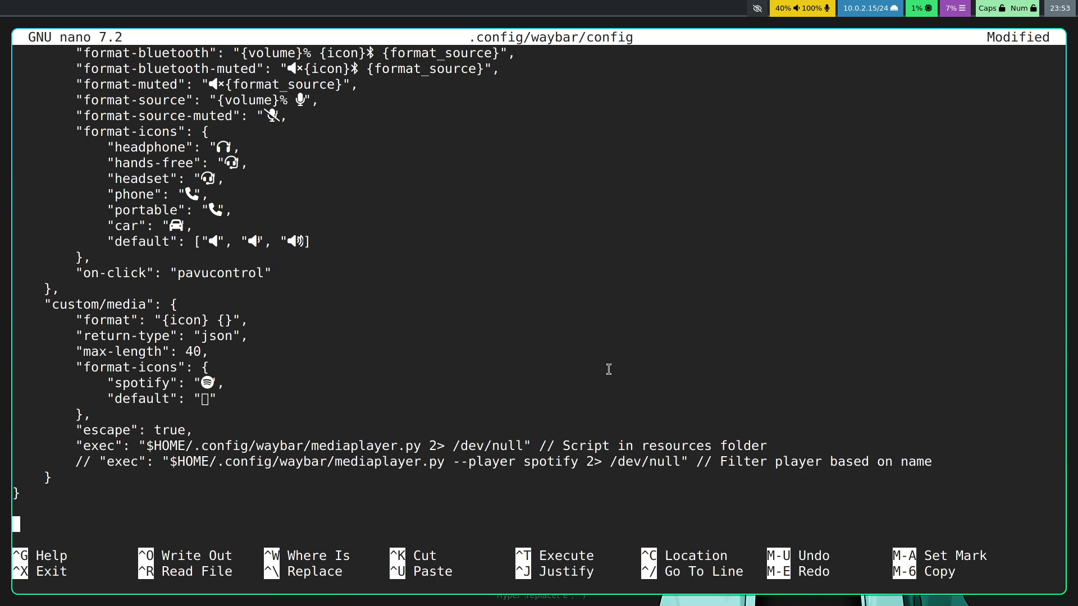
Step: Review the Waybar config from the end of the file back up to the module order lists for remaining sway entries
{"action": "key", "text": "Up"}
{"action": "key", "text": "Up"}
{"action": "key", "text": "Up"}
{"action": "key", "text": "Up"}
{"action": "key", "text": "Up"}
{"action": "key", "text": "Up"}
{"action": "key", "text": "Up"}
{"action": "key", "text": "Up"}
{"action": "key", "text": "Up"}
{"action": "key", "text": "Up"}
{"action": "key", "text": "Up"}
{"action": "key", "text": "Up"}
{"action": "key", "text": "Up"}
{"action": "key", "text": "Up"}
{"action": "key", "text": "Up"}
{"action": "key", "text": "Up"}
{"action": "key", "text": "Up"}
{"action": "key", "text": "Up"}
{"action": "key", "text": "Up"}
{"action": "key", "text": "Up"}
{"action": "key", "text": "Up"}
{"action": "key", "text": "Up"}
{"action": "key", "text": "Up"}
{"action": "key", "text": "Up"}
{"action": "key", "text": "Up"}
{"action": "key", "text": "Up"}
{"action": "key", "text": "Up"}
{"action": "key", "text": "Up"}
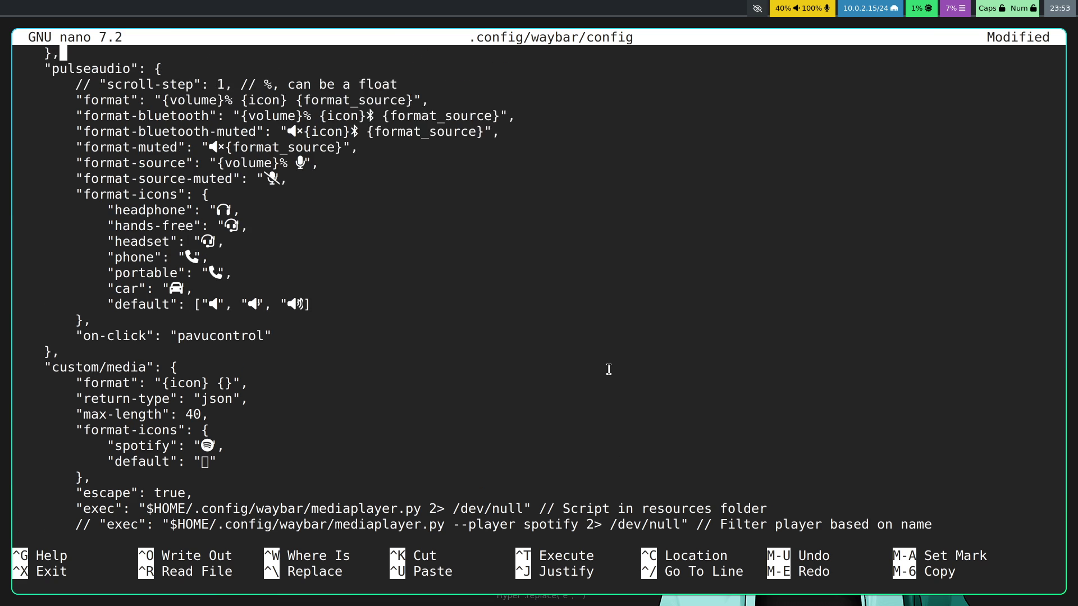
{"action": "key", "text": "Up"}
{"action": "key", "text": "Up"}
{"action": "key", "text": "Up"}
{"action": "key", "text": "Up"}
{"action": "key", "text": "Up"}
{"action": "key", "text": "Up"}
{"action": "key", "text": "Up"}
{"action": "key", "text": "Up"}
{"action": "key", "text": "Up"}
{"action": "key", "text": "Up"}
{"action": "key", "text": "Up"}
{"action": "key", "text": "Up"}
{"action": "key", "text": "Up"}
{"action": "key", "text": "Up"}
{"action": "key", "text": "Up"}
{"action": "key", "text": "Up"}
{"action": "key", "text": "Up"}
{"action": "key", "text": "Up"}
{"action": "key", "text": "Up"}
{"action": "key", "text": "Up"}
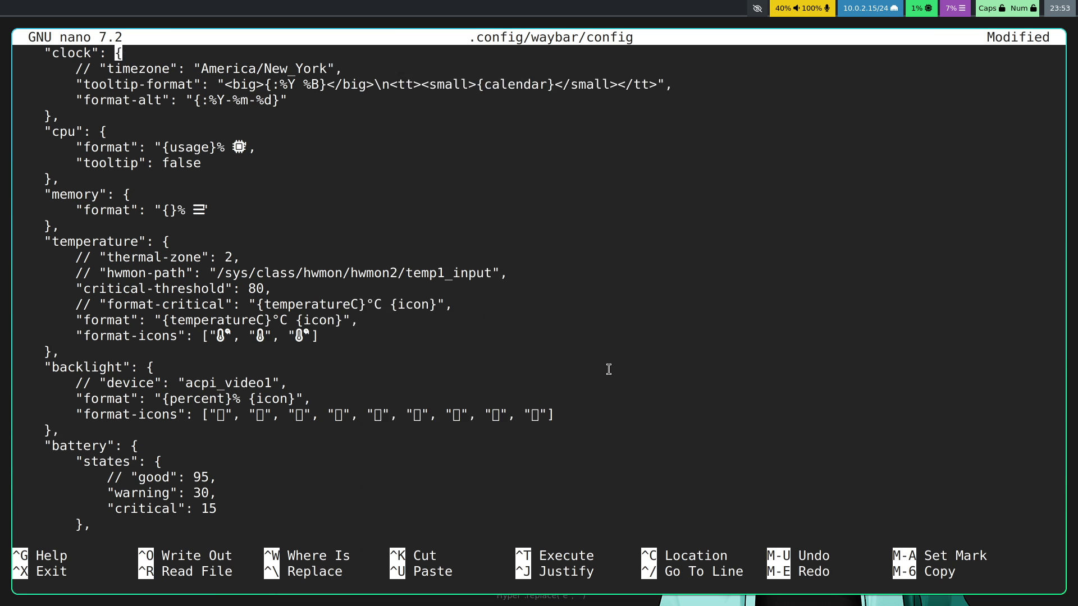
{"action": "key", "text": "Up"}
{"action": "key", "text": "Up"}
{"action": "key", "text": "Up"}
{"action": "key", "text": "Up"}
{"action": "key", "text": "Up"}
{"action": "key", "text": "Up"}
{"action": "key", "text": "Up"}
{"action": "key", "text": "Up"}
{"action": "key", "text": "Up"}
{"action": "key", "text": "Up"}
{"action": "key", "text": "Up"}
{"action": "key", "text": "Up"}
{"action": "key", "text": "Up"}
{"action": "key", "text": "Up"}
{"action": "key", "text": "Up"}
{"action": "key", "text": "Up"}
{"action": "key", "text": "Up"}
{"action": "key", "text": "Up"}
{"action": "key", "text": "Up"}
{"action": "key", "text": "Up"}
{"action": "key", "text": "Up"}
{"action": "key", "text": "Up"}
{"action": "key", "text": "Up"}
{"action": "key", "text": "Up"}
{"action": "key", "text": "Up"}
{"action": "key", "text": "Up"}
{"action": "key", "text": "Up"}
{"action": "key", "text": "Up"}
{"action": "key", "text": "Up"}
{"action": "key", "text": "Up"}
{"action": "key", "text": "Up"}
{"action": "key", "text": "Up"}
{"action": "key", "text": "Up"}
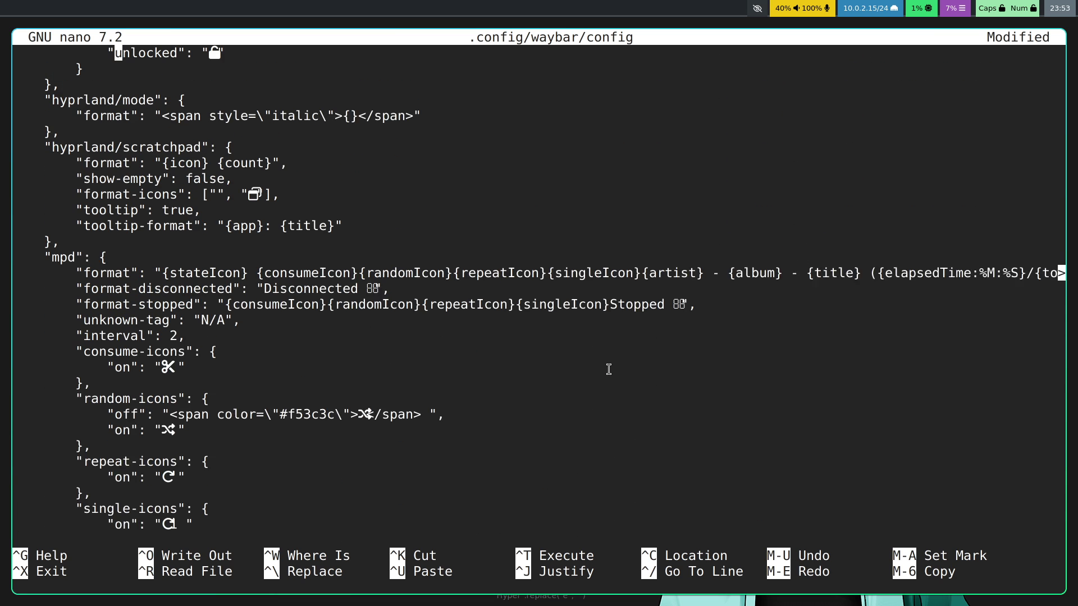
{"action": "key", "text": "Up"}
{"action": "key", "text": "Up"}
{"action": "key", "text": "Up"}
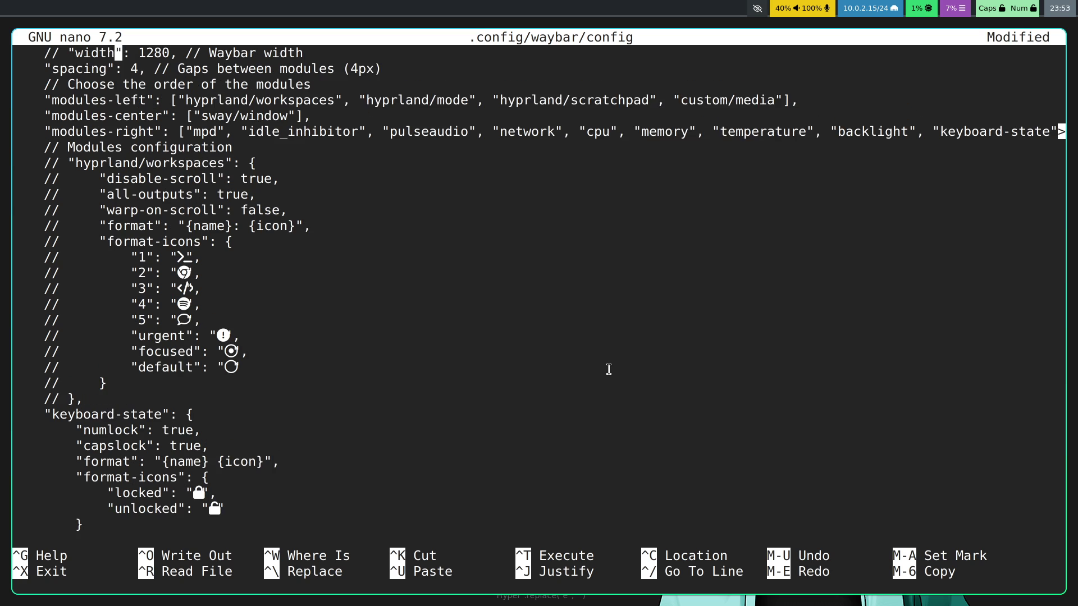
Step: Check the module order lists and the commented-out workspaces block near the start of the Waybar config
{"action": "key", "text": "Down"}
{"action": "key", "text": "Down"}
{"action": "key", "text": "Down"}
{"action": "key", "text": "Down"}
{"action": "key", "text": "Down"}
{"action": "key", "text": "Down"}
{"action": "key", "text": "Down"}
{"action": "key", "text": "Down"}
{"action": "key", "text": "Down"}
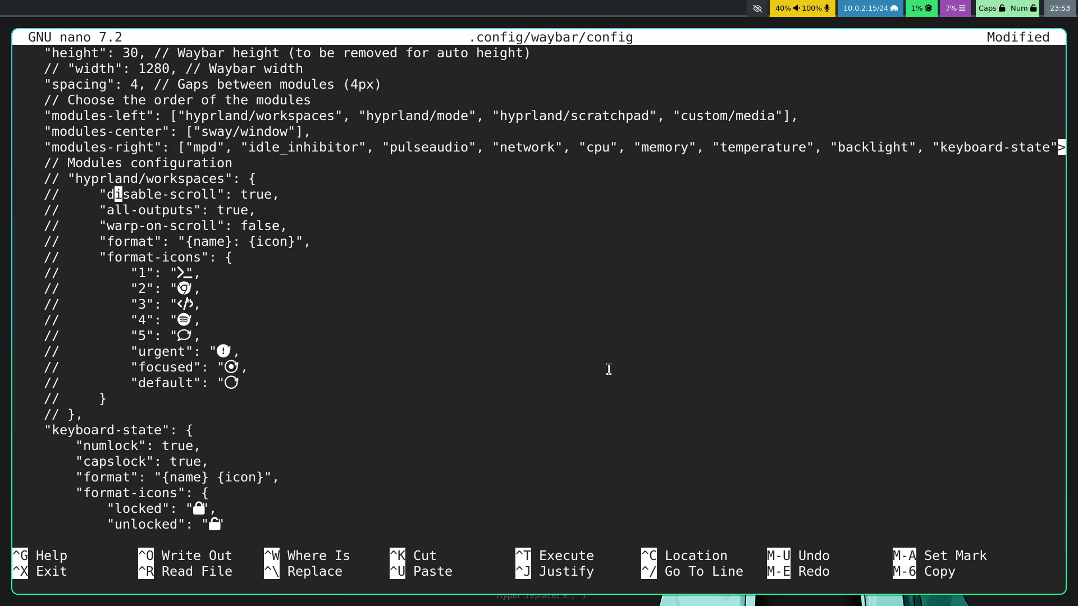
{"action": "key", "text": "Down"}
{"action": "key", "text": "Down"}
{"action": "key", "text": "Down"}
{"action": "key", "text": "Down"}
{"action": "key", "text": "Down"}
{"action": "key", "text": "Down"}
{"action": "key", "text": "Down"}
{"action": "key", "text": "Down"}
{"action": "key", "text": "Down"}
{"action": "key", "text": "Up"}
{"action": "key", "text": "Up"}
{"action": "key", "text": "Up"}
{"action": "key", "text": "Up"}
{"action": "key", "text": "Up"}
{"action": "key", "text": "Up"}
{"action": "key", "text": "Up"}
{"action": "key", "text": "Up"}
{"action": "key", "text": "Up"}
{"action": "key", "text": "Up"}
{"action": "key", "text": "Up"}
{"action": "key", "text": "Up"}
Step: Save the changes to .config/waybar/config and close the file
{"action": "key", "text": "ctrl+x"}
{"action": "key", "text": "y"}
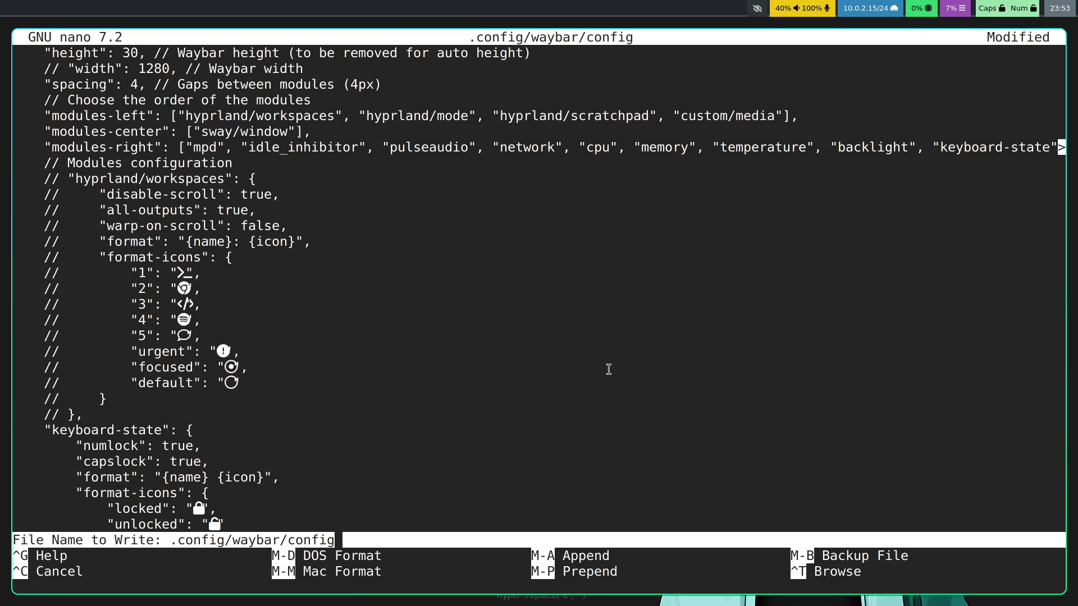
{"action": "key", "text": "Return"}
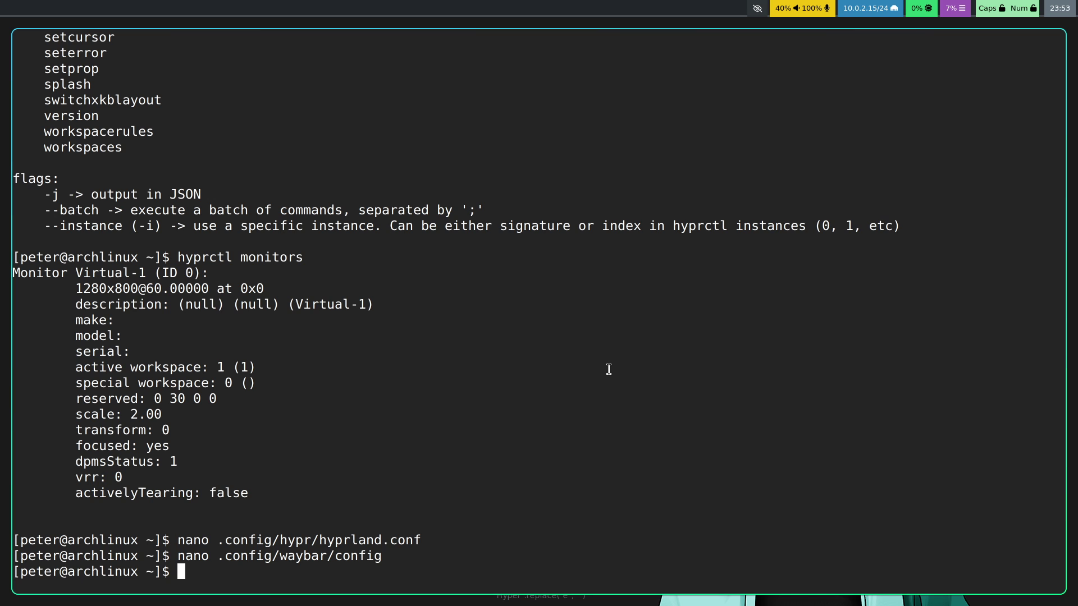
Step: Exit the Hyprland session and start Hyprland again from the console to reload Waybar
{"action": "key", "text": "super+m"}
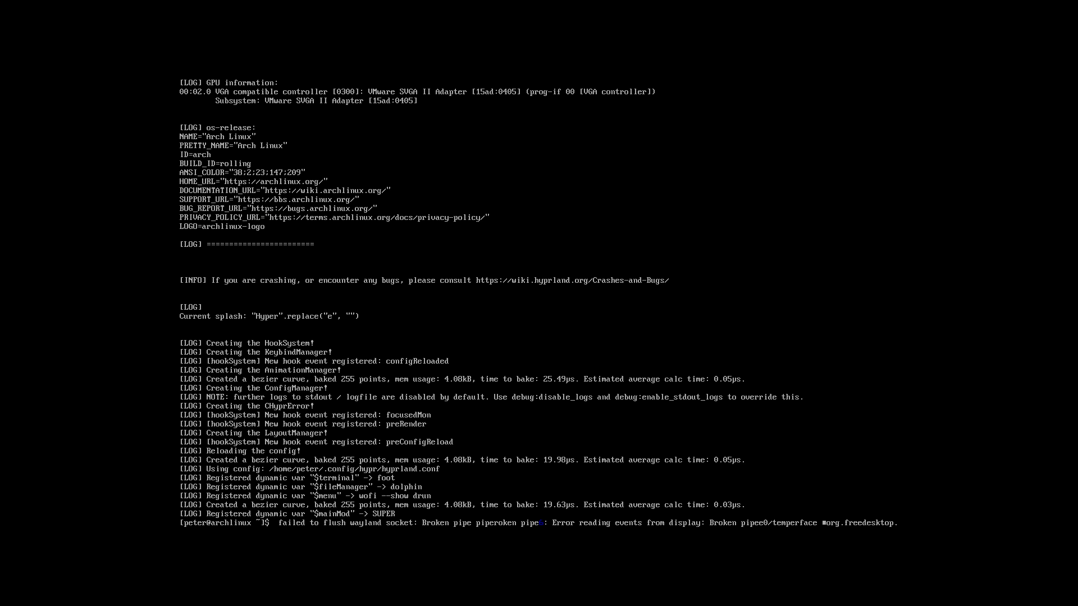
{"action": "key", "text": "Up"}
{"action": "key", "text": "Return"}
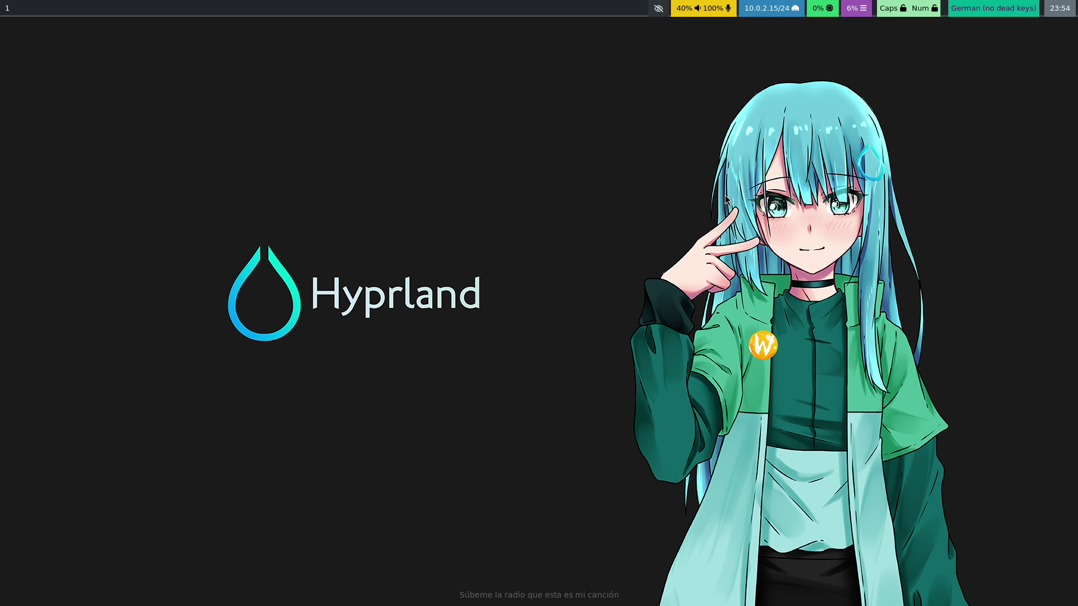
Step: Reopen .config/waybar/config with nano in a new terminal and enlarge the terminal text by three steps
{"action": "key", "text": "super+q"}
{"action": "type", "text": "nano .config/waybar/config"}
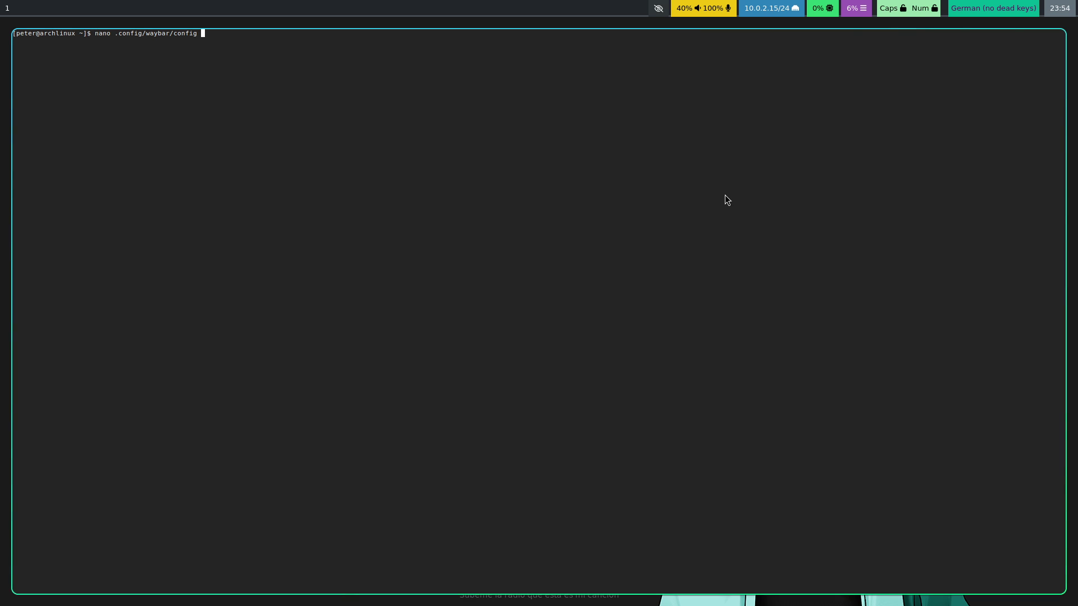
{"action": "key", "text": "Return"}
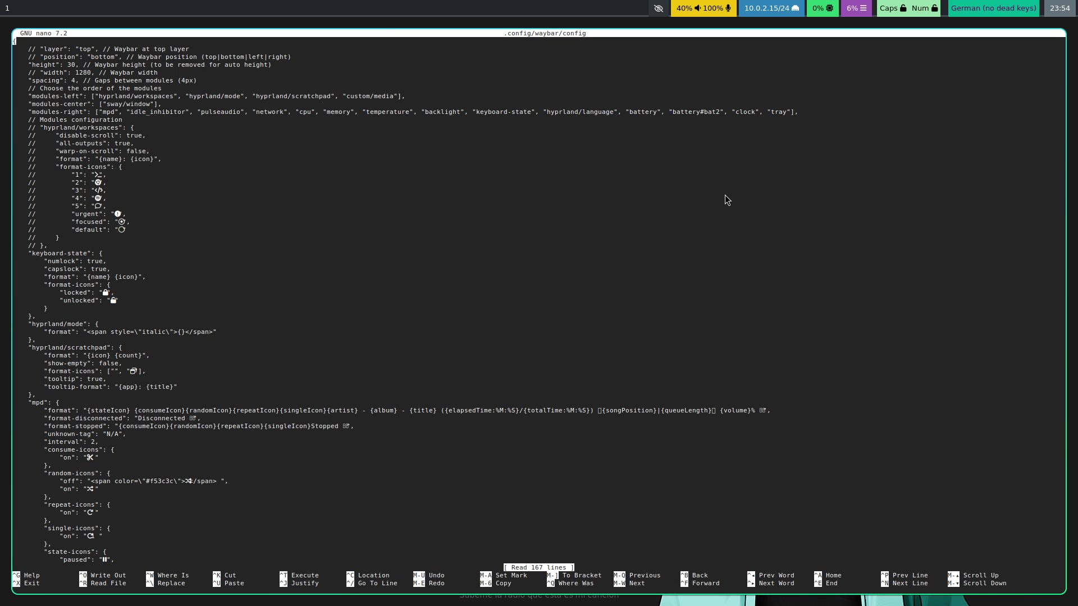
{"action": "key", "text": "ctrl+shift+equal"}
{"action": "key", "text": "ctrl+shift+equal"}
{"action": "key", "text": "ctrl+shift+equal"}
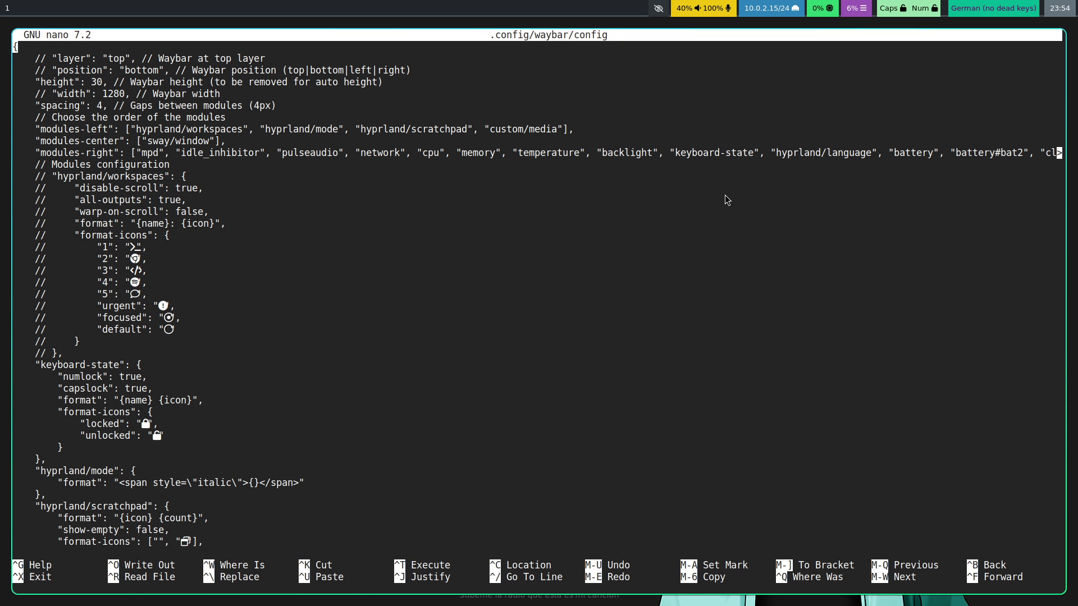
Step: Change the modules-center entry in the Waybar config from the Sway window module to "hyprland/window"
{"action": "key", "text": "Down"}
{"action": "key", "text": "Down"}
{"action": "key", "text": "Down"}
{"action": "key", "text": "Down"}
{"action": "key", "text": "Down"}
{"action": "key", "text": "Down"}
{"action": "key", "text": "Down"}
{"action": "key", "text": "Down"}
{"action": "key", "text": "Down"}
{"action": "key", "text": "Up"}
{"action": "key", "text": "Right"}
{"action": "key", "text": "Right"}
{"action": "key", "text": "Right"}
{"action": "key", "text": "Right"}
{"action": "key", "text": "Right"}
{"action": "key", "text": "Right"}
{"action": "key", "text": "Right"}
{"action": "key", "text": "Right"}
{"action": "key", "text": "Right"}
{"action": "key", "text": "Right"}
{"action": "key", "text": "Right"}
{"action": "key", "text": "Right"}
{"action": "key", "text": "Right"}
{"action": "key", "text": "Right"}
{"action": "key", "text": "Right"}
{"action": "key", "text": "Right"}
{"action": "key", "text": "Right"}
{"action": "key", "text": "Right"}
{"action": "key", "text": "Right"}
{"action": "key", "text": "Right"}
{"action": "key", "text": "Right"}
{"action": "key", "text": "Right"}
{"action": "key", "text": "Right"}
{"action": "key", "text": "Right"}
{"action": "key", "text": "Right"}
{"action": "key", "text": "Right"}
{"action": "key", "text": "BackSpace"}
{"action": "key", "text": "BackSpace"}
{"action": "key", "text": "BackSpace"}
{"action": "key", "text": "BackSpace"}
{"action": "type", "text": "hyprland"}
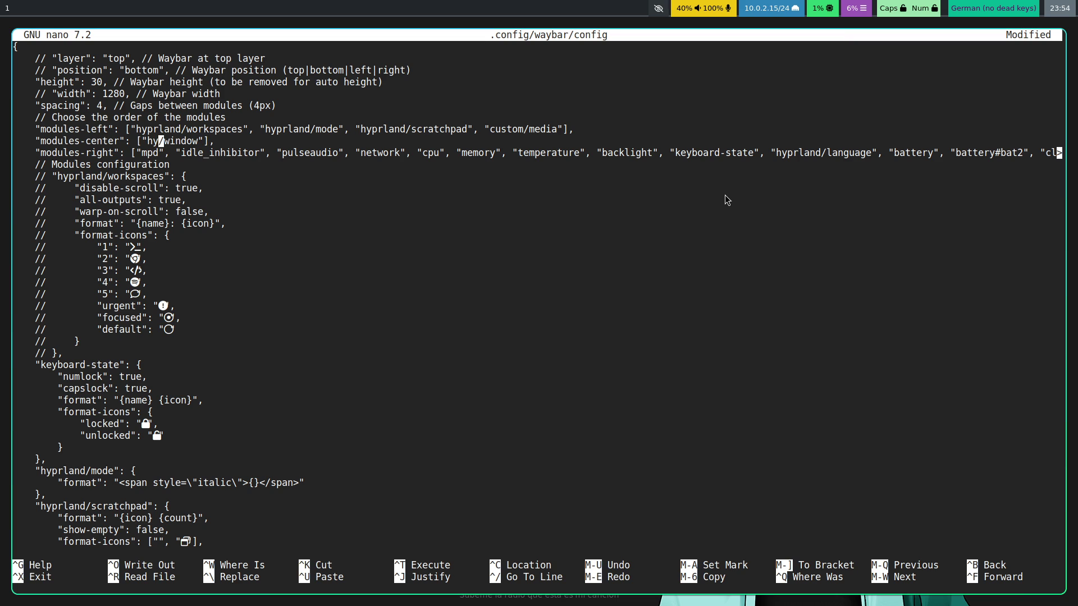
Step: Check the modules-right list and the module definitions down to the custom/media block for remaining Sway entries
{"action": "key", "text": "Down"}
{"action": "key", "text": "Right"}
{"action": "key", "text": "Right"}
{"action": "key", "text": "Right"}
{"action": "key", "text": "Right"}
{"action": "key", "text": "Right"}
{"action": "key", "text": "Right"}
{"action": "key", "text": "Right"}
{"action": "key", "text": "Right"}
{"action": "key", "text": "Right"}
{"action": "key", "text": "Right"}
{"action": "key", "text": "Right"}
{"action": "key", "text": "Right"}
{"action": "key", "text": "Right"}
{"action": "key", "text": "Right"}
{"action": "key", "text": "Right"}
{"action": "key", "text": "Right"}
{"action": "key", "text": "Right"}
{"action": "key", "text": "Down"}
{"action": "key", "text": "Down"}
{"action": "key", "text": "Down"}
{"action": "key", "text": "Down"}
{"action": "key", "text": "Down"}
{"action": "key", "text": "Down"}
{"action": "key", "text": "Down"}
{"action": "key", "text": "Down"}
{"action": "key", "text": "Down"}
{"action": "key", "text": "Down"}
{"action": "key", "text": "Down"}
{"action": "key", "text": "Down"}
{"action": "key", "text": "Down"}
{"action": "key", "text": "Down"}
{"action": "key", "text": "Down"}
{"action": "key", "text": "Down"}
{"action": "key", "text": "Down"}
{"action": "key", "text": "Down"}
{"action": "key", "text": "Down"}
{"action": "key", "text": "Down"}
{"action": "key", "text": "Down"}
{"action": "key", "text": "Down"}
{"action": "key", "text": "Down"}
{"action": "key", "text": "Down"}
{"action": "key", "text": "Down"}
{"action": "key", "text": "Down"}
{"action": "key", "text": "Down"}
{"action": "key", "text": "Down"}
{"action": "key", "text": "Down"}
{"action": "key", "text": "Down"}
{"action": "key", "text": "Down"}
{"action": "key", "text": "Down"}
{"action": "key", "text": "Down"}
{"action": "key", "text": "Down"}
{"action": "key", "text": "Down"}
{"action": "key", "text": "Down"}
{"action": "key", "text": "Down"}
{"action": "key", "text": "Down"}
{"action": "key", "text": "Down"}
{"action": "key", "text": "Down"}
{"action": "key", "text": "Down"}
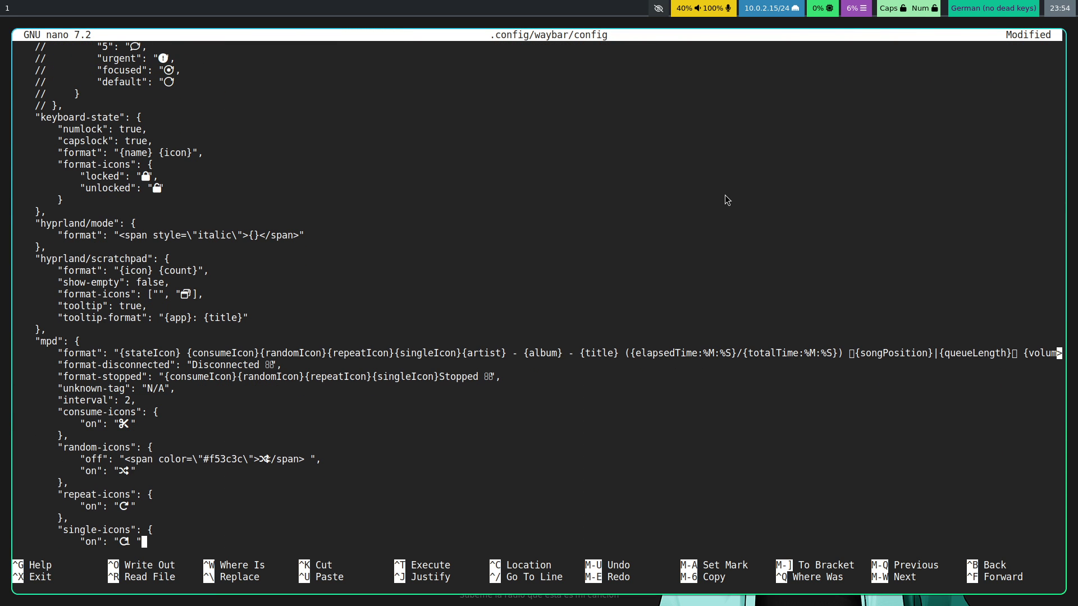
{"action": "key", "text": "Down"}
{"action": "key", "text": "Down"}
{"action": "key", "text": "Down"}
{"action": "key", "text": "Down"}
{"action": "key", "text": "Down"}
{"action": "key", "text": "Down"}
{"action": "key", "text": "Down"}
{"action": "key", "text": "Down"}
{"action": "key", "text": "Down"}
{"action": "key", "text": "Down"}
{"action": "key", "text": "Down"}
{"action": "key", "text": "Down"}
{"action": "key", "text": "Down"}
{"action": "key", "text": "Down"}
{"action": "key", "text": "Down"}
{"action": "key", "text": "Down"}
{"action": "key", "text": "Down"}
{"action": "key", "text": "Down"}
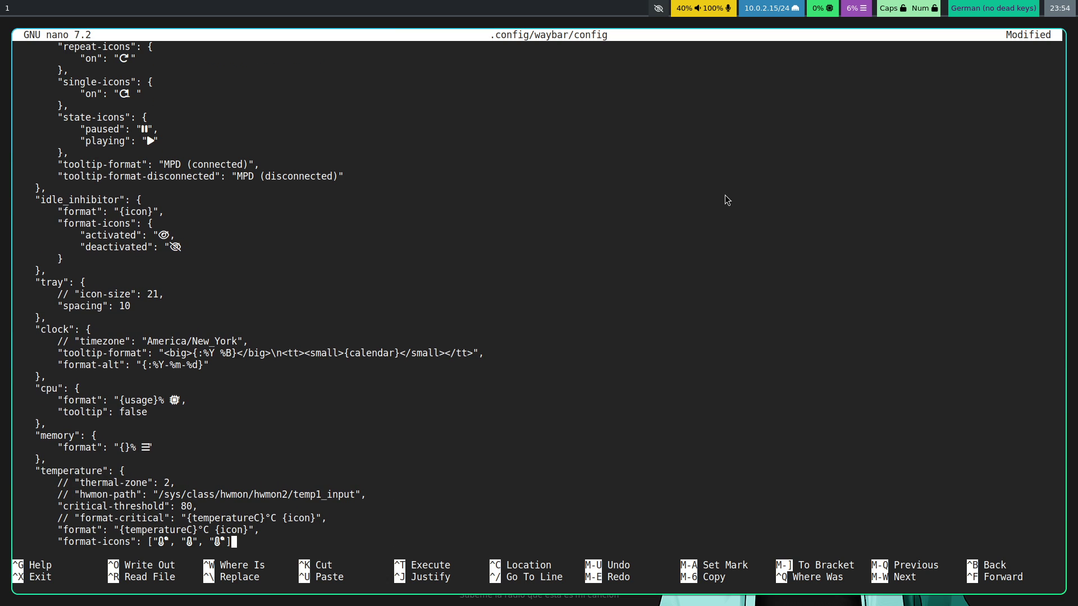
{"action": "key", "text": "Down"}
{"action": "key", "text": "Down"}
{"action": "key", "text": "Down"}
{"action": "key", "text": "Down"}
{"action": "key", "text": "Down"}
{"action": "key", "text": "Down"}
{"action": "key", "text": "Down"}
{"action": "key", "text": "Down"}
{"action": "key", "text": "Down"}
{"action": "key", "text": "Down"}
{"action": "key", "text": "Down"}
{"action": "key", "text": "Down"}
{"action": "key", "text": "Down"}
{"action": "key", "text": "Down"}
{"action": "key", "text": "Down"}
{"action": "key", "text": "Down"}
{"action": "key", "text": "Down"}
{"action": "key", "text": "Down"}
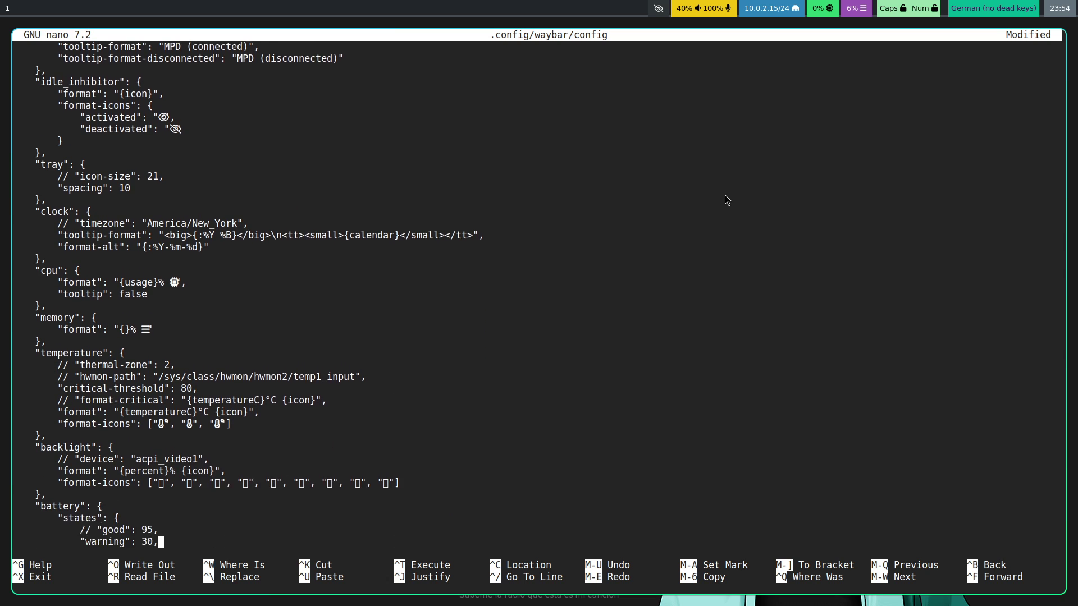
{"action": "key", "text": "Down"}
{"action": "key", "text": "Down"}
{"action": "key", "text": "Down"}
{"action": "key", "text": "Down"}
{"action": "key", "text": "Down"}
{"action": "key", "text": "Down"}
{"action": "key", "text": "Down"}
{"action": "key", "text": "Down"}
{"action": "key", "text": "Down"}
{"action": "key", "text": "Down"}
{"action": "key", "text": "Down"}
{"action": "key", "text": "Down"}
{"action": "key", "text": "Down"}
{"action": "key", "text": "Down"}
{"action": "key", "text": "Down"}
{"action": "key", "text": "Down"}
{"action": "key", "text": "Down"}
{"action": "key", "text": "Down"}
{"action": "key", "text": "Down"}
{"action": "key", "text": "Down"}
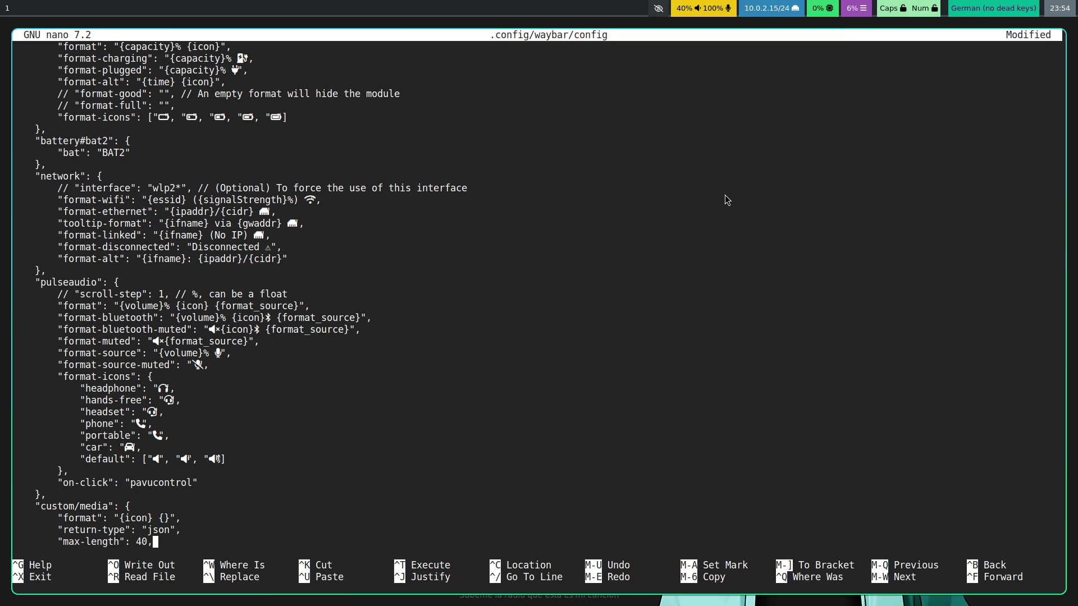
Step: Review the Waybar module definitions from the custom/media block back up through the pulseaudio block
{"action": "key", "text": "Up"}
{"action": "key", "text": "Up"}
{"action": "key", "text": "Up"}
{"action": "key", "text": "Up"}
{"action": "key", "text": "Up"}
{"action": "key", "text": "Up"}
{"action": "key", "text": "Up"}
{"action": "key", "text": "Up"}
{"action": "key", "text": "Up"}
{"action": "key", "text": "Up"}
{"action": "key", "text": "Up"}
{"action": "key", "text": "Up"}
{"action": "key", "text": "Up"}
{"action": "key", "text": "Up"}
{"action": "key", "text": "Up"}
{"action": "key", "text": "Up"}
{"action": "key", "text": "Up"}
{"action": "key", "text": "Up"}
{"action": "key", "text": "Up"}
{"action": "key", "text": "Up"}
{"action": "key", "text": "Up"}
Step: Save the changes to .config/waybar/config under the same file name and exit nano
{"action": "key", "text": "ctrl+x"}
{"action": "key", "text": "y"}
{"action": "key", "text": "Return"}
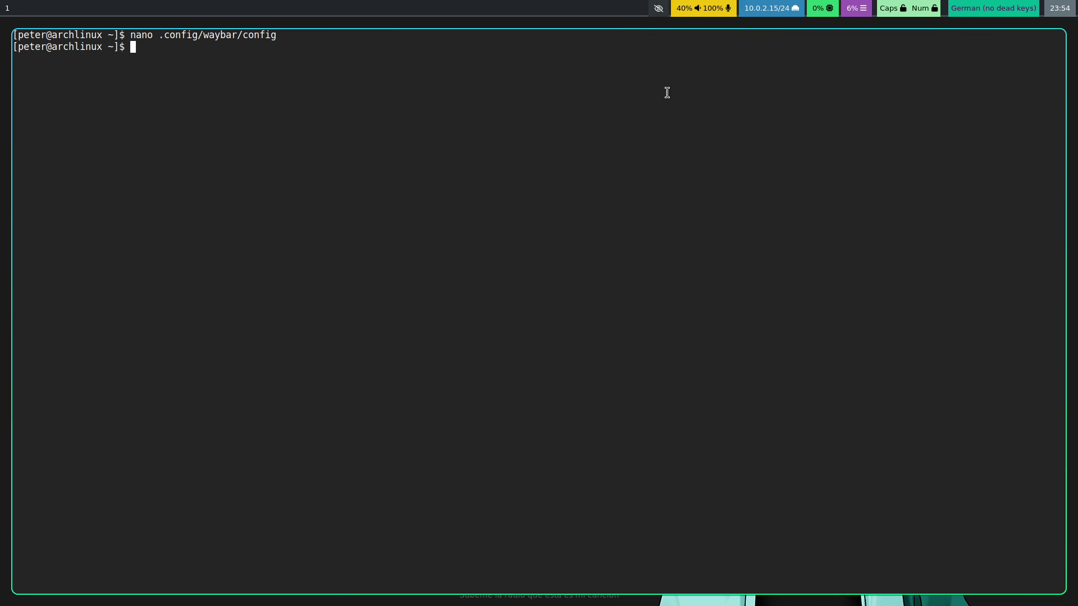
Step: Open the volume control from Waybar's audio module and tile a second terminal with it
{"action": "left_click", "coordinate": [700, 11]}
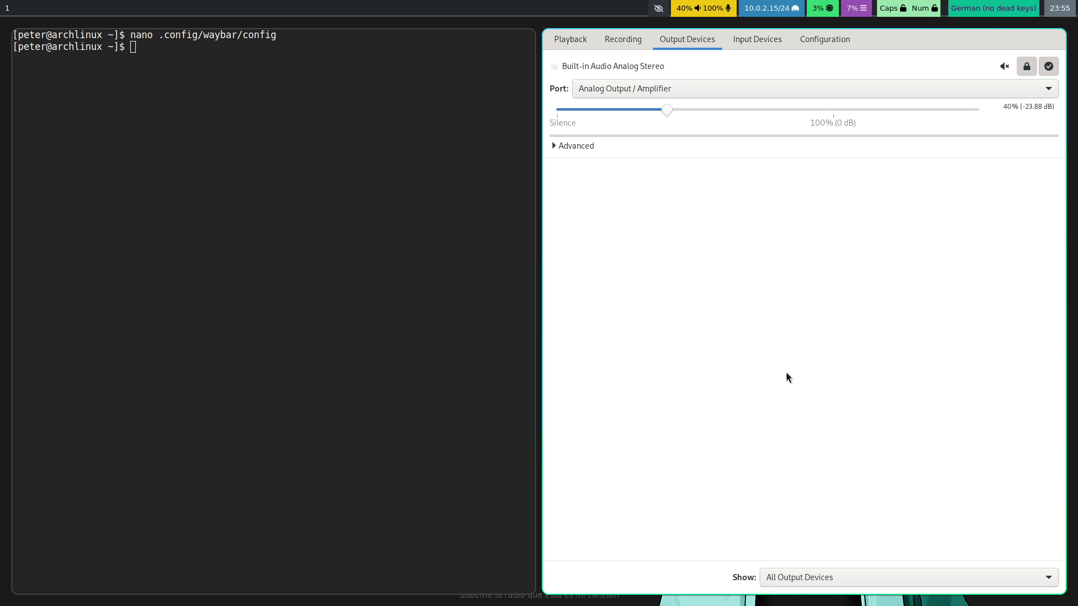
{"action": "key", "text": "super+Return"}
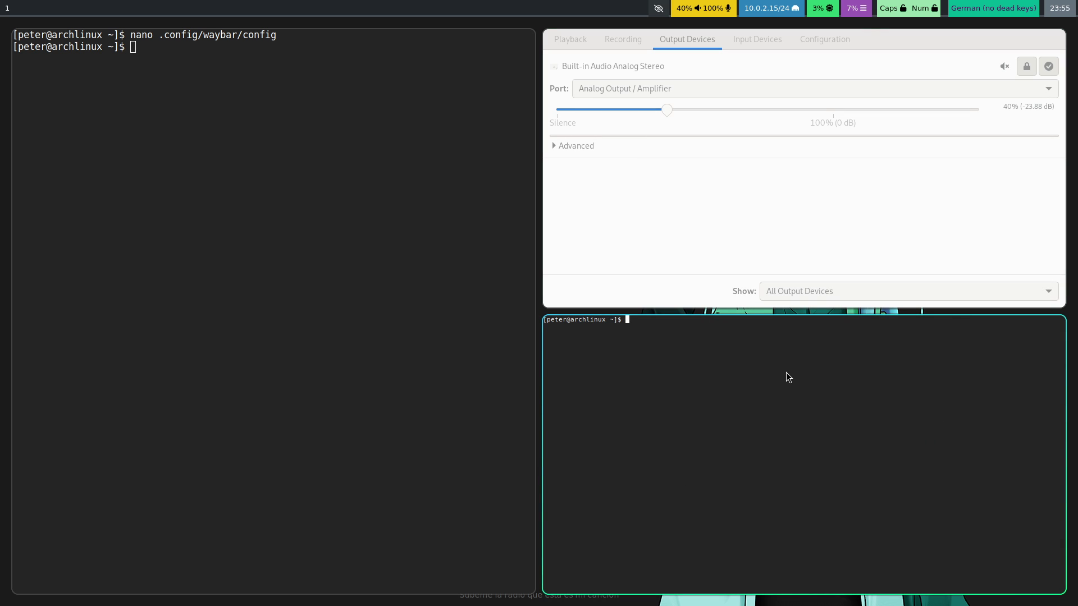
Step: Close the second terminal, the volume control and the remaining terminal to leave an empty desktop
{"action": "key", "text": "super+shift+q"}
{"action": "key", "text": "super+shift+q"}
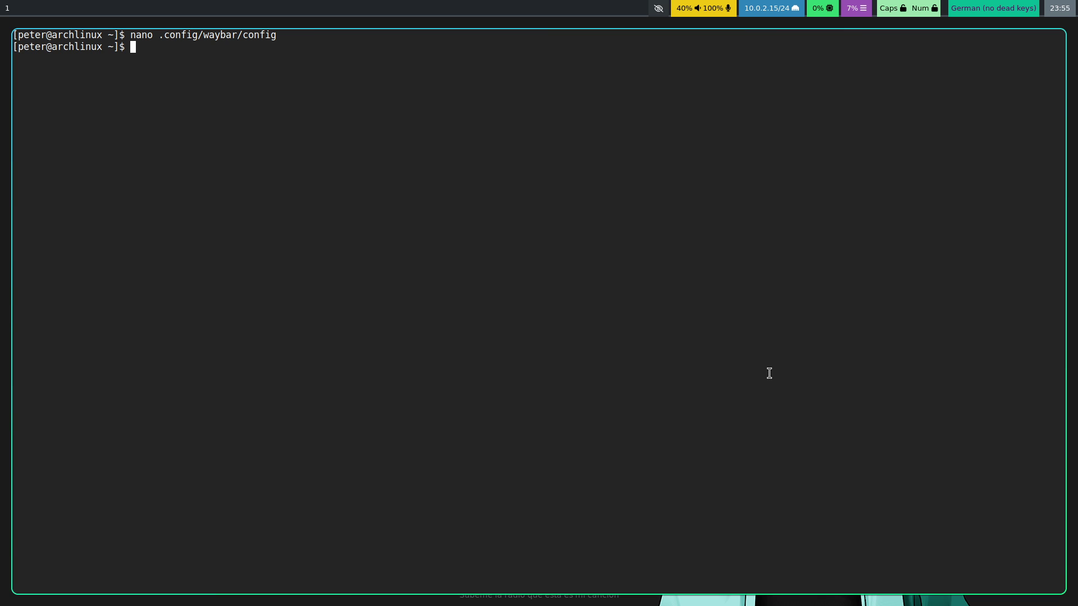
{"action": "key", "text": "super+c"}
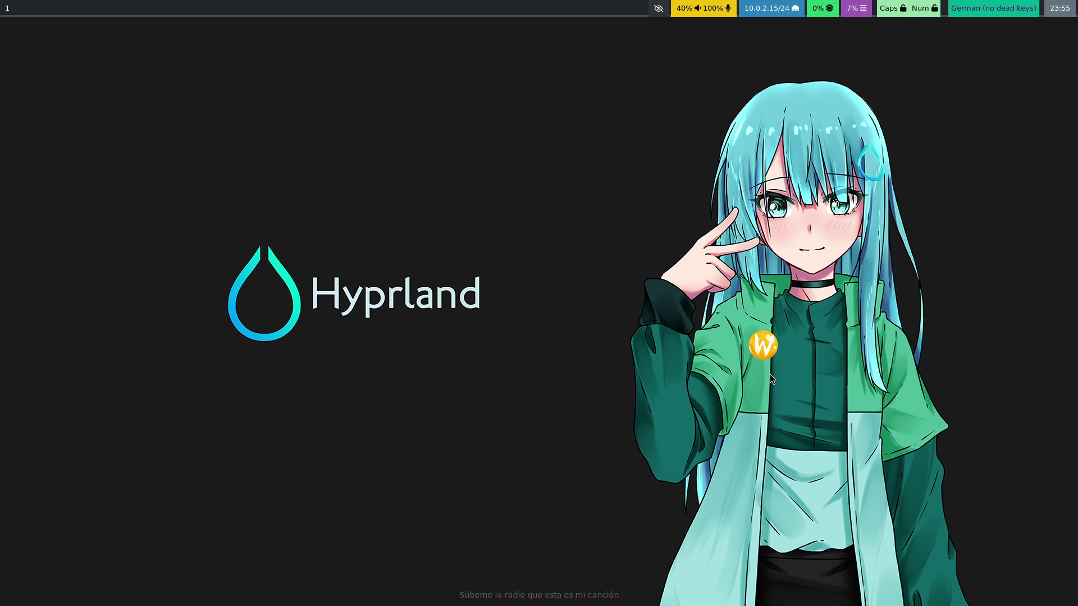